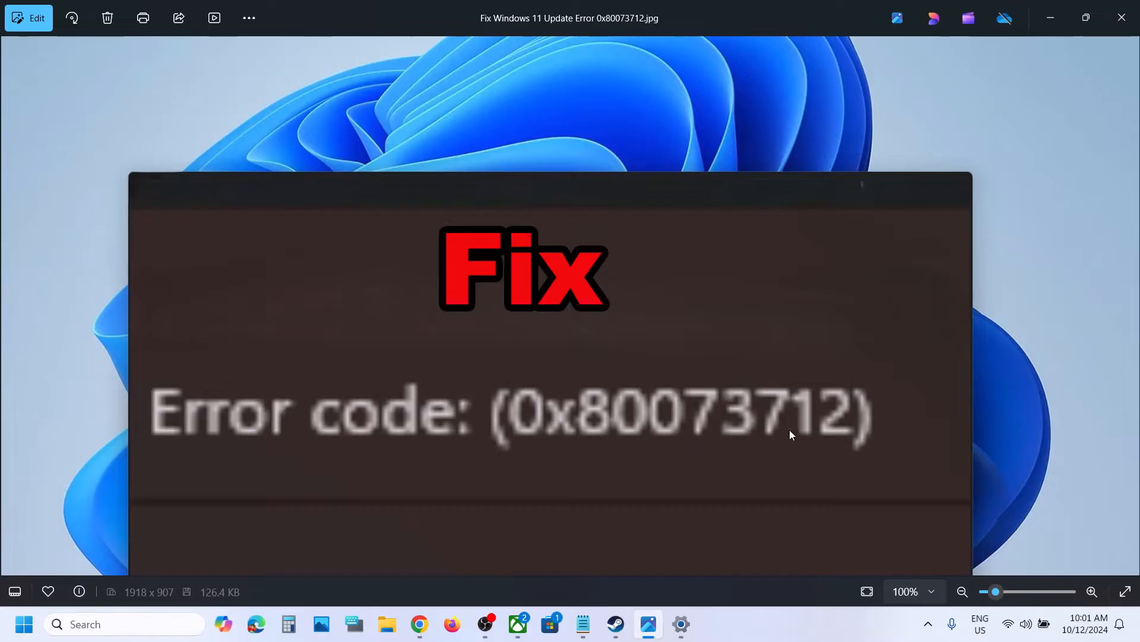
Open the Recovery page from the Windows Update advanced options.
click(1051, 18)
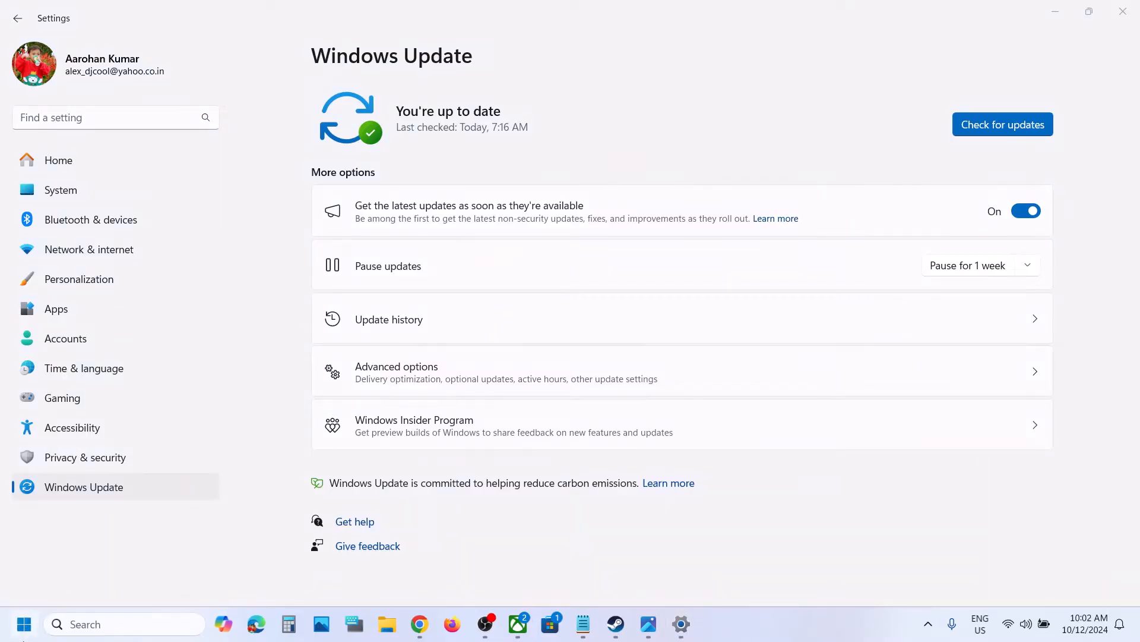
click(23, 624)
click(343, 259)
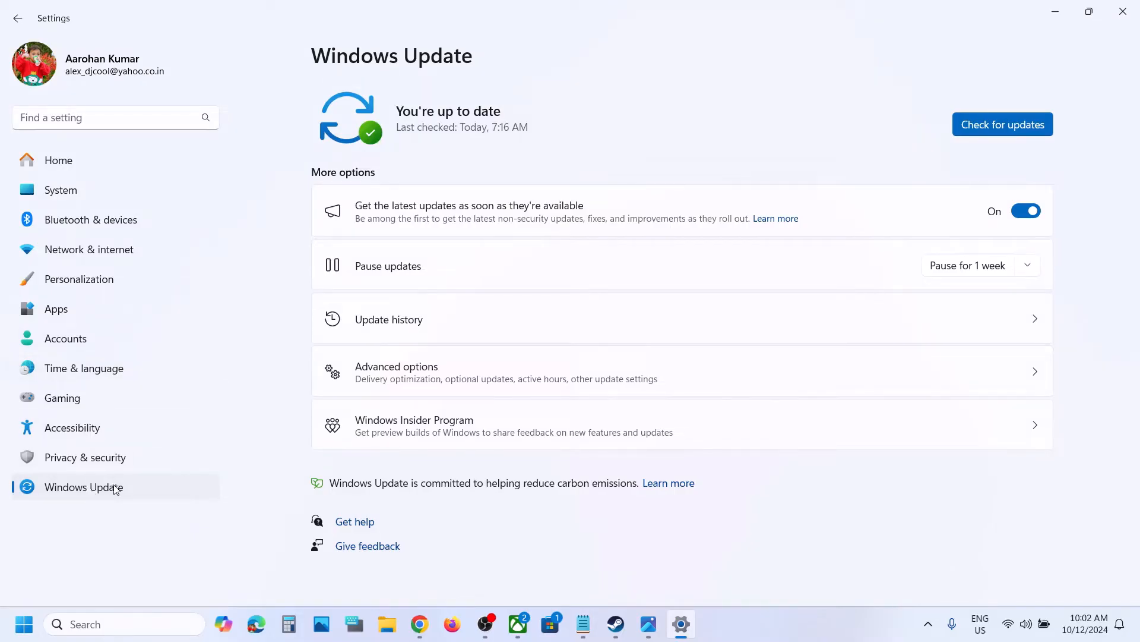
click(444, 381)
scroll(445, 381, down, 3)
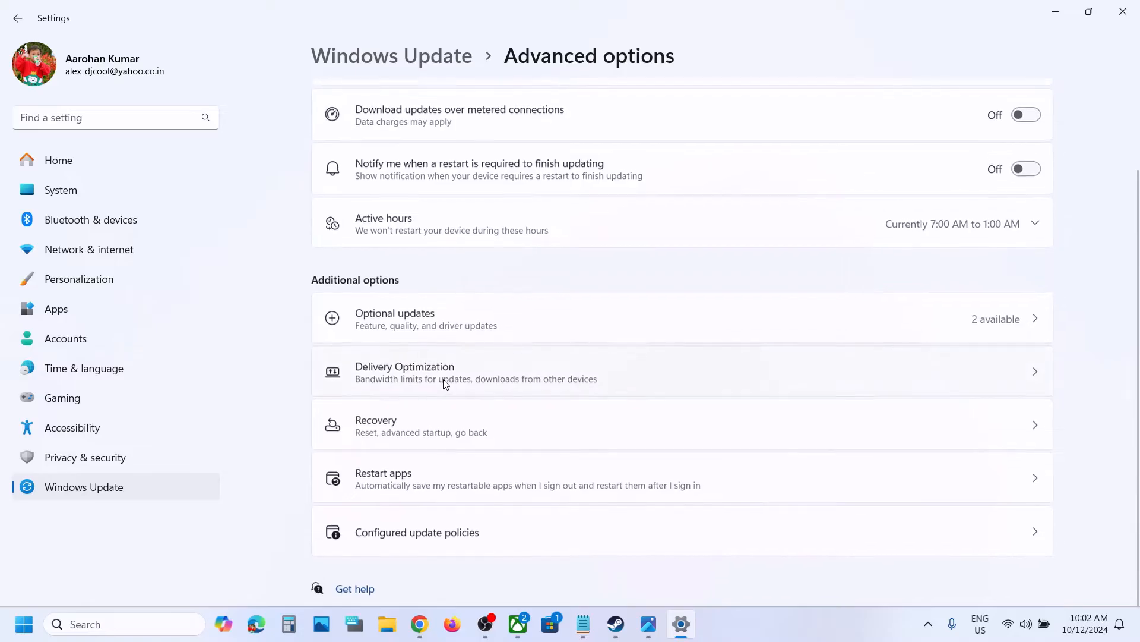
click(410, 432)
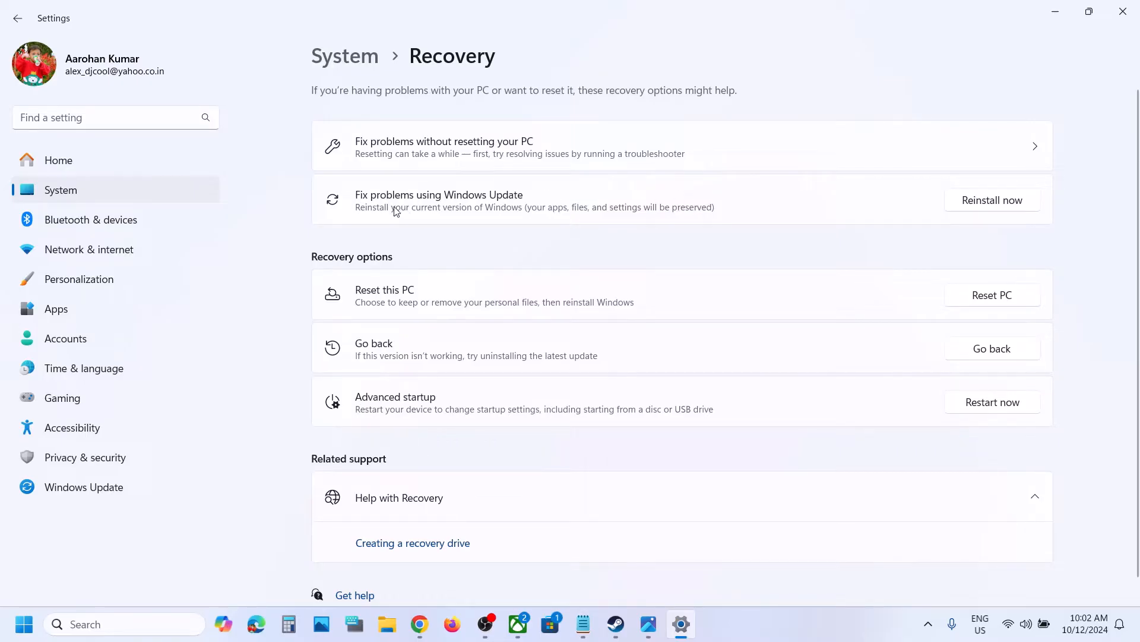
Run Fix problems using Windows Update to reinstall the current Windows version, without automatic restart.
click(980, 205)
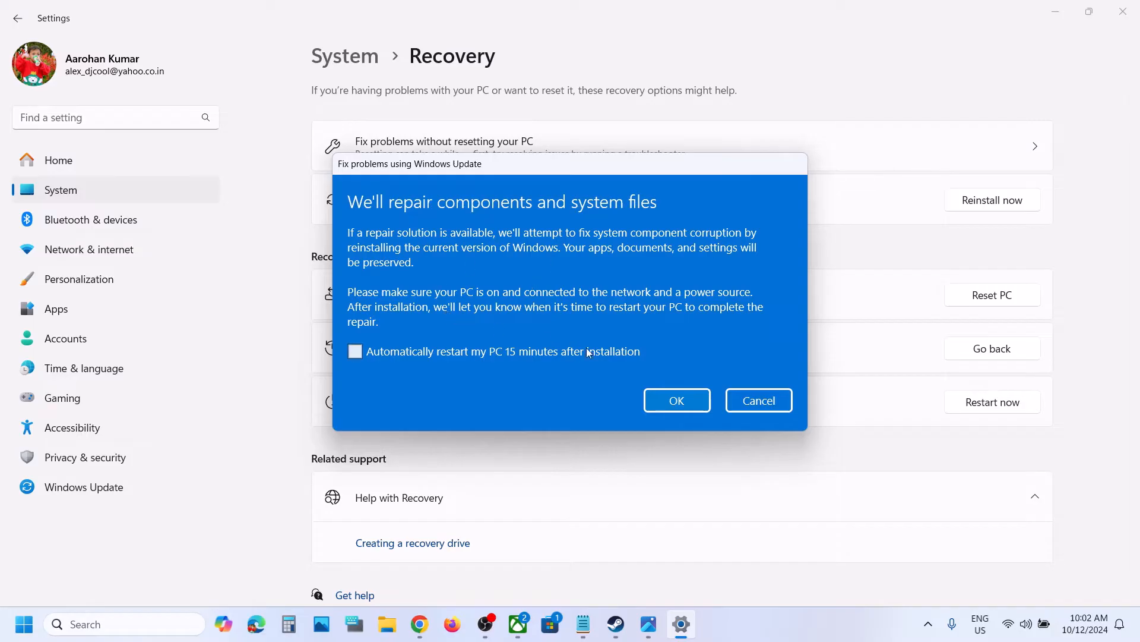
click(670, 402)
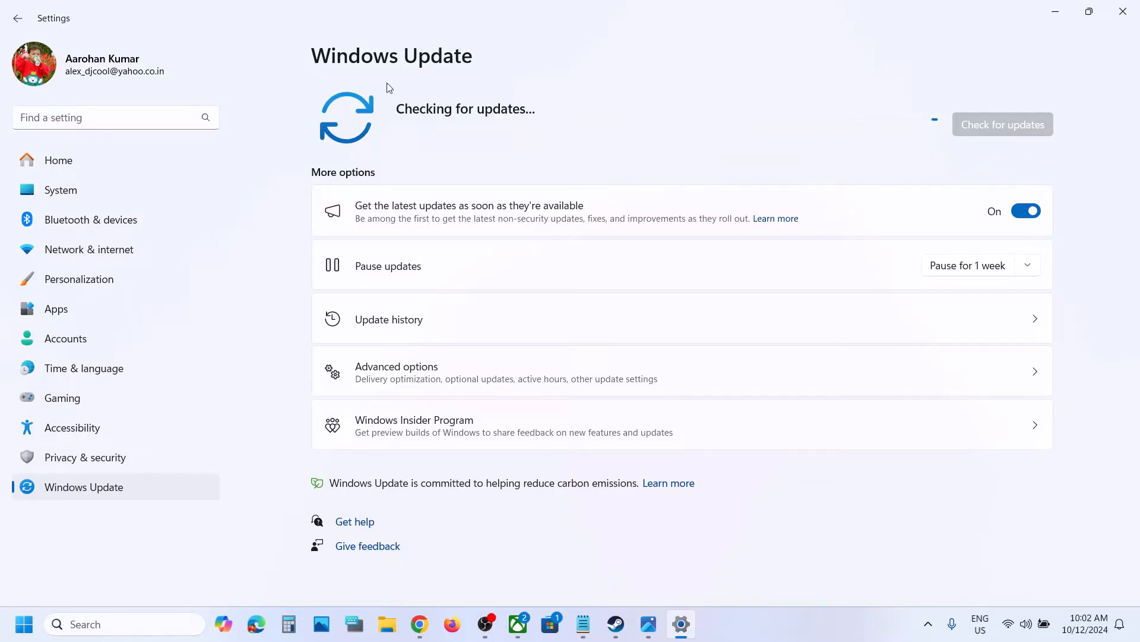
click(24, 624)
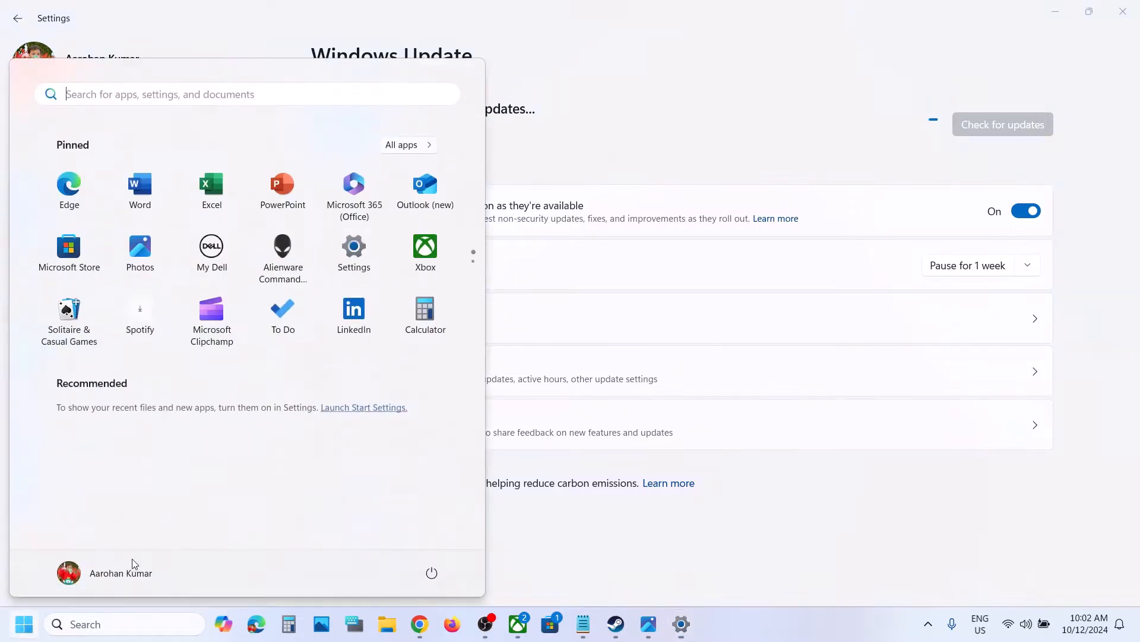
click(437, 578)
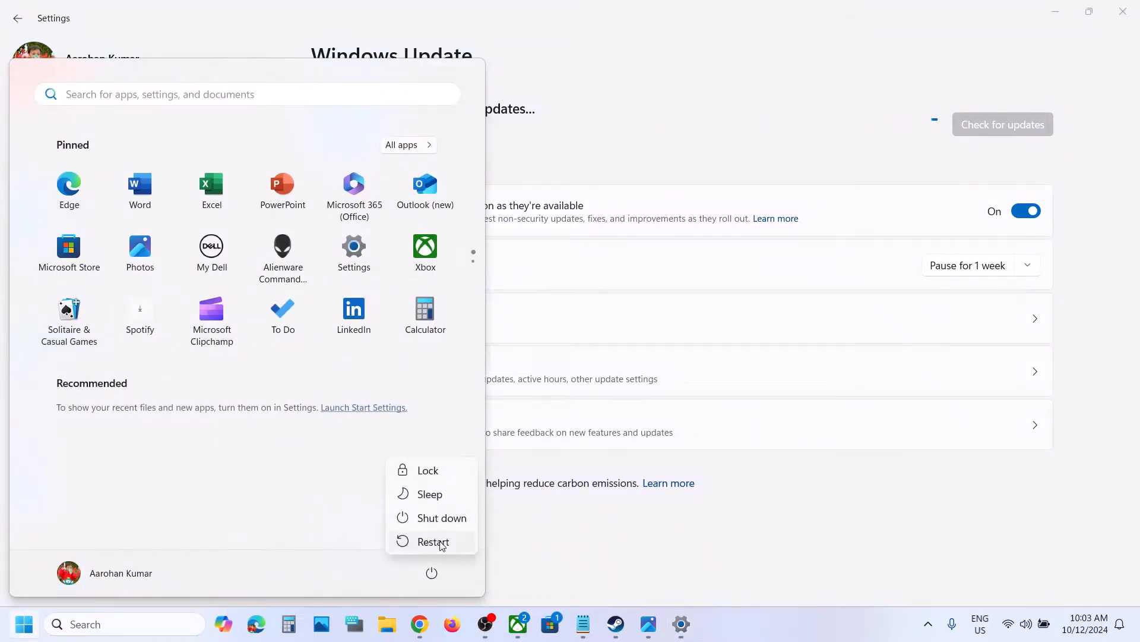
click(627, 543)
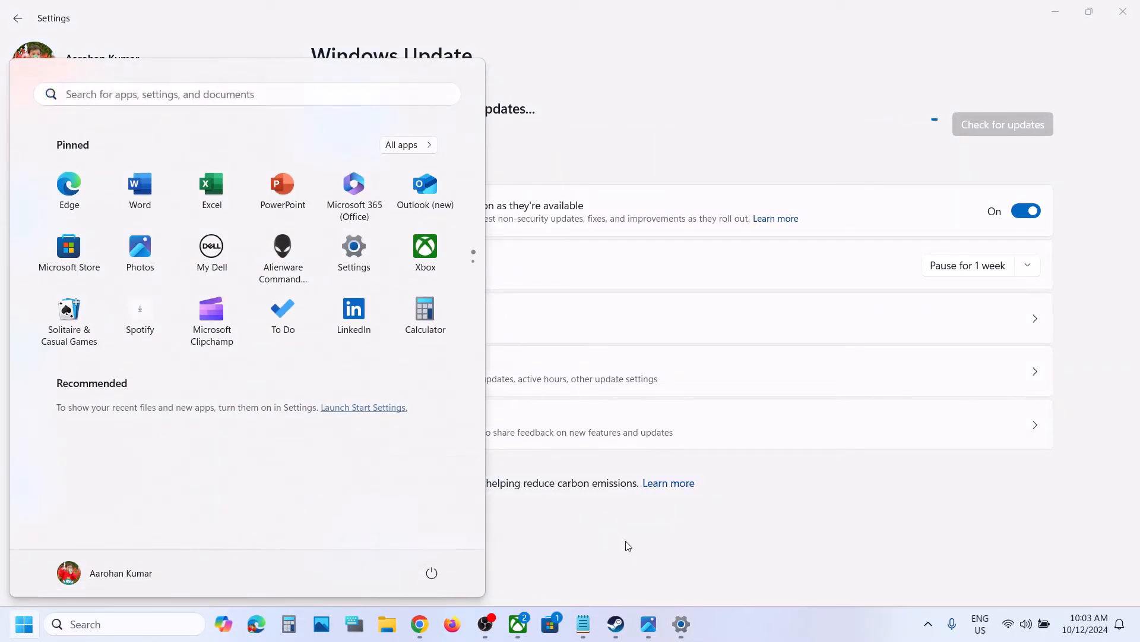
click(628, 544)
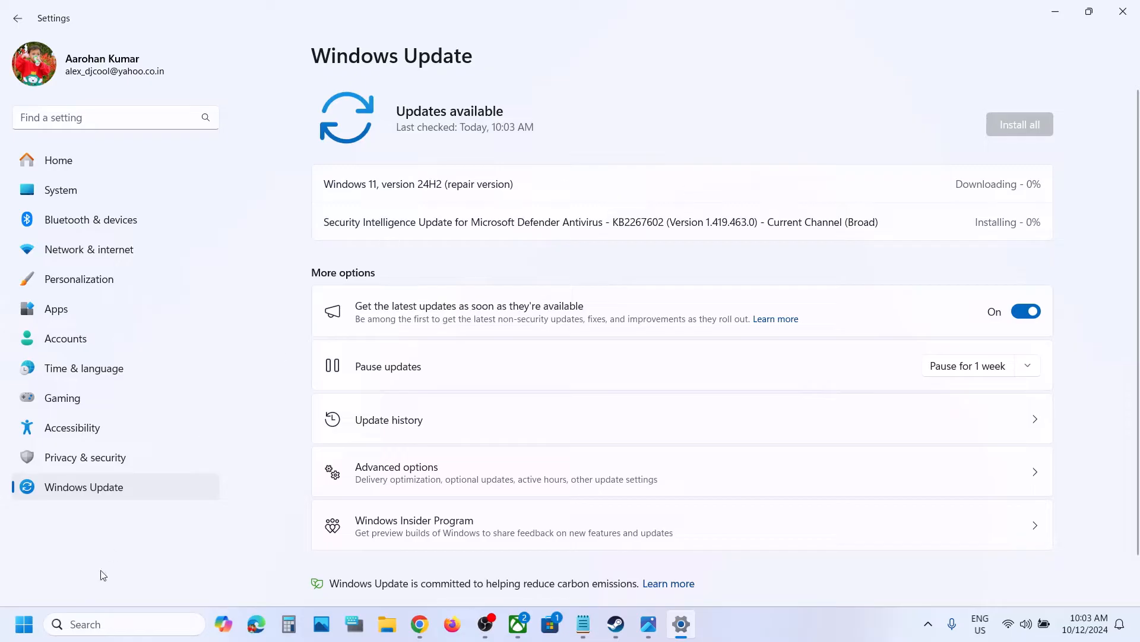
key(super)
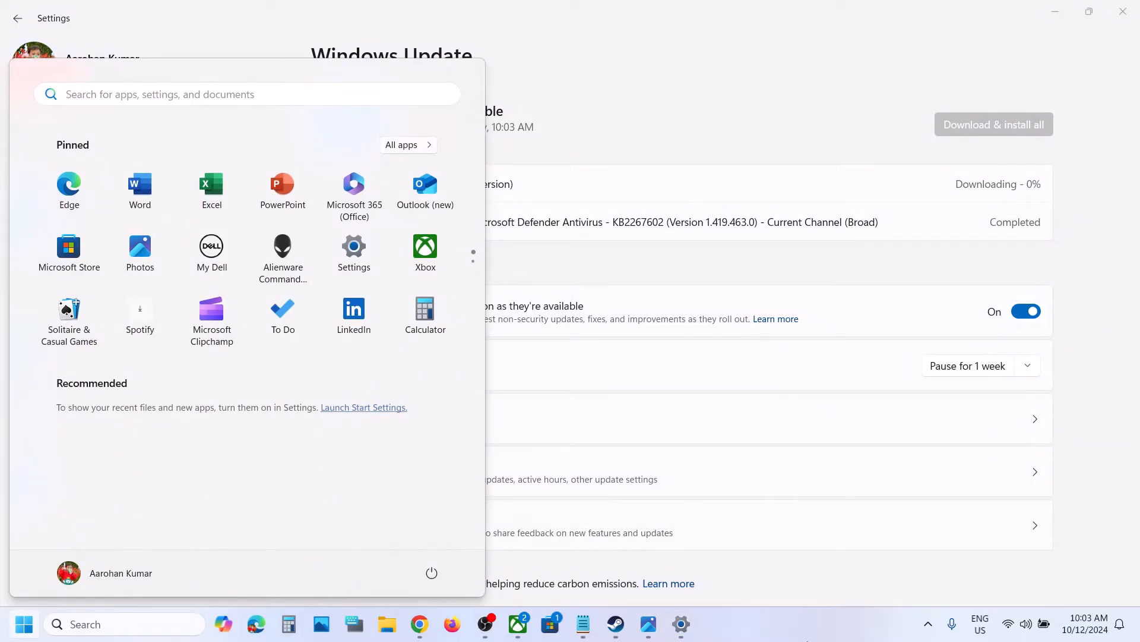
click(823, 637)
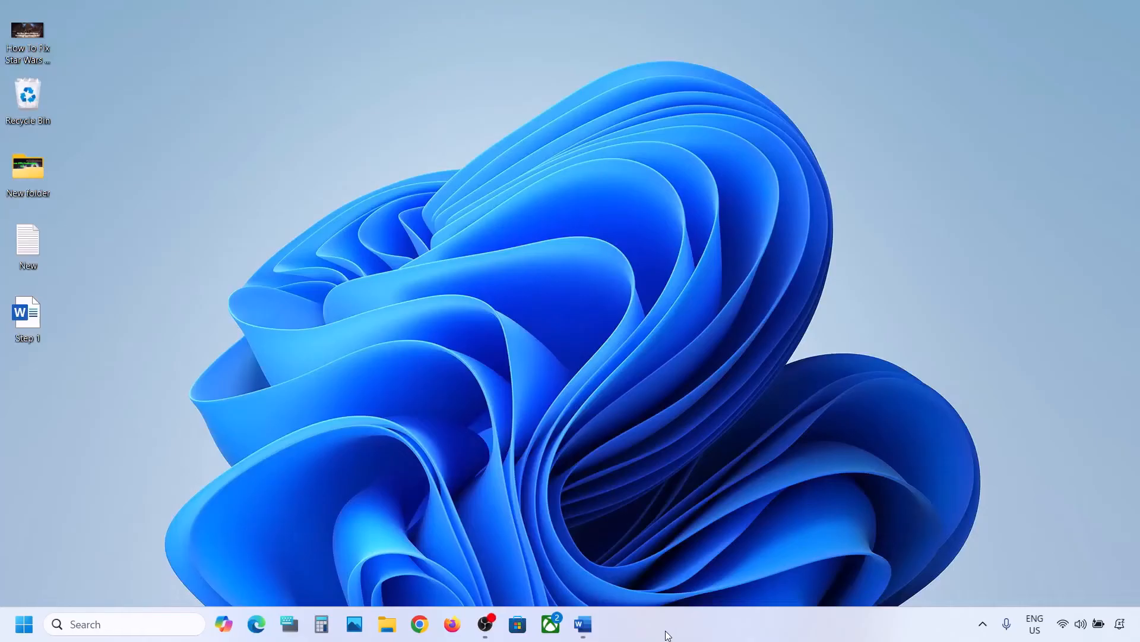
Bring up the Word notes and highlight the Step 1 instruction about starting App Readiness Service.
click(582, 624)
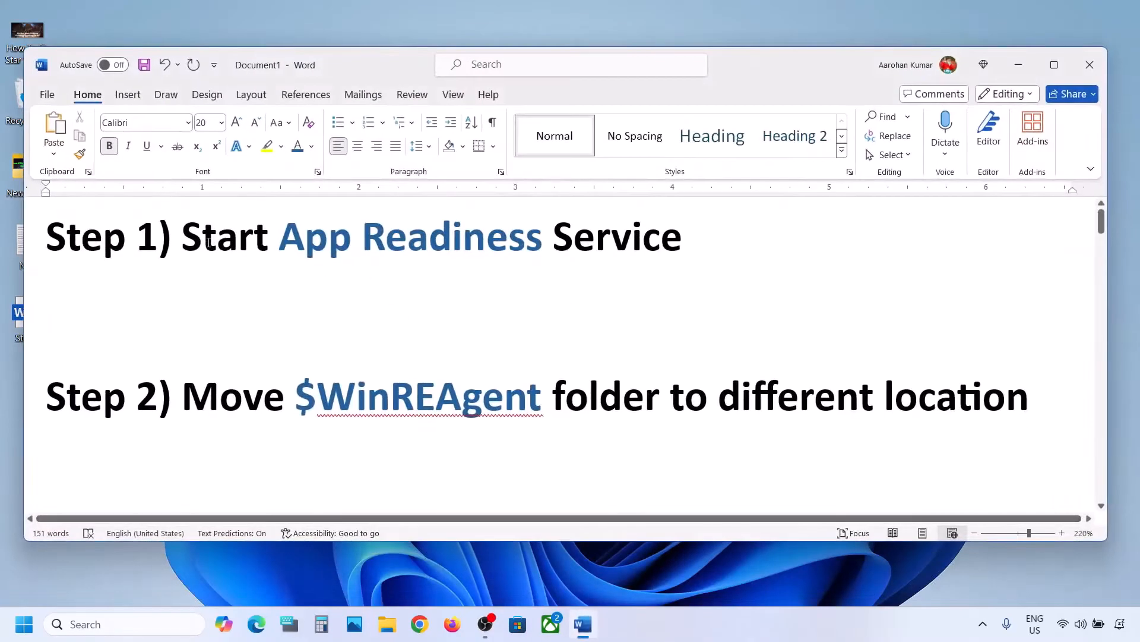
drag(209, 242, 683, 240)
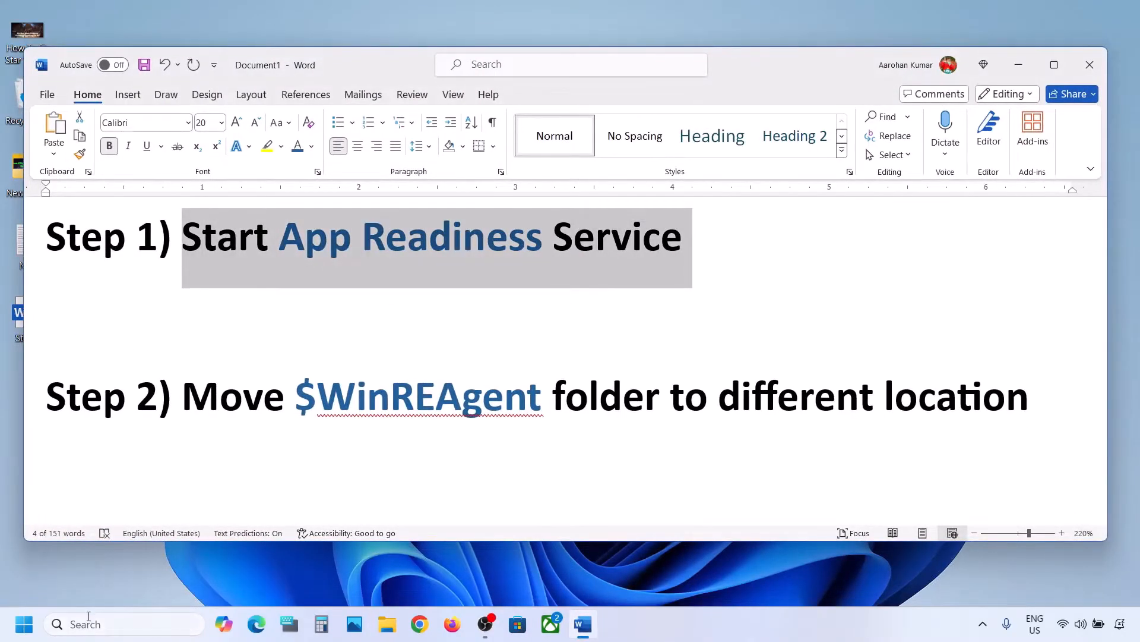
Search for services and open the Services app.
click(88, 621)
text(services)
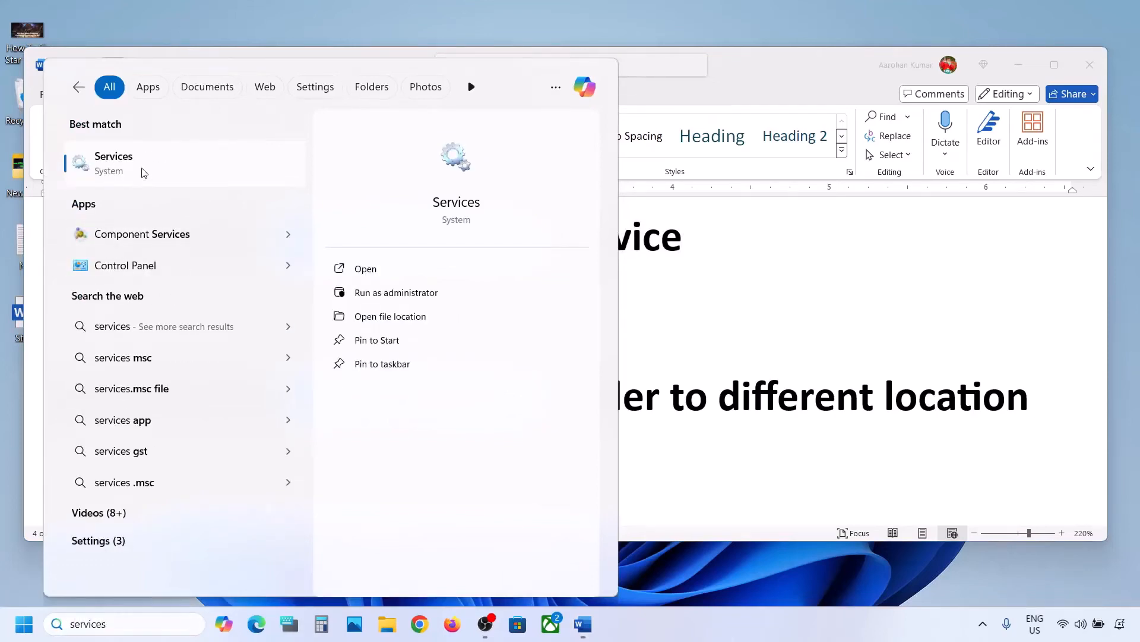
click(143, 172)
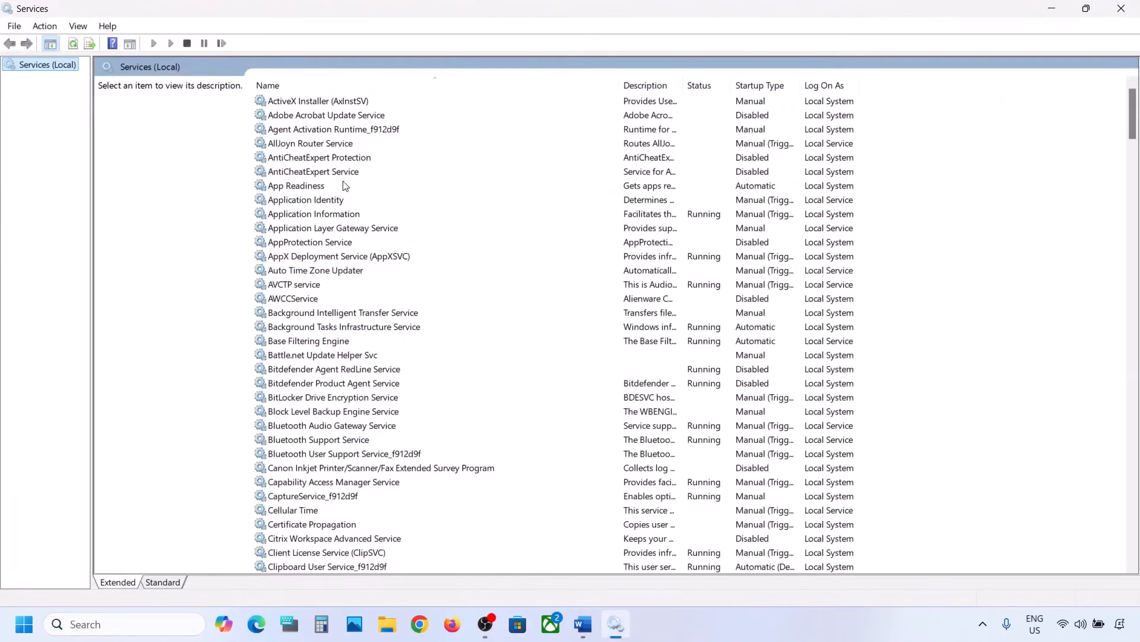
Set the App Readiness service's startup type to Automatic, apply, and start the service.
click(324, 186)
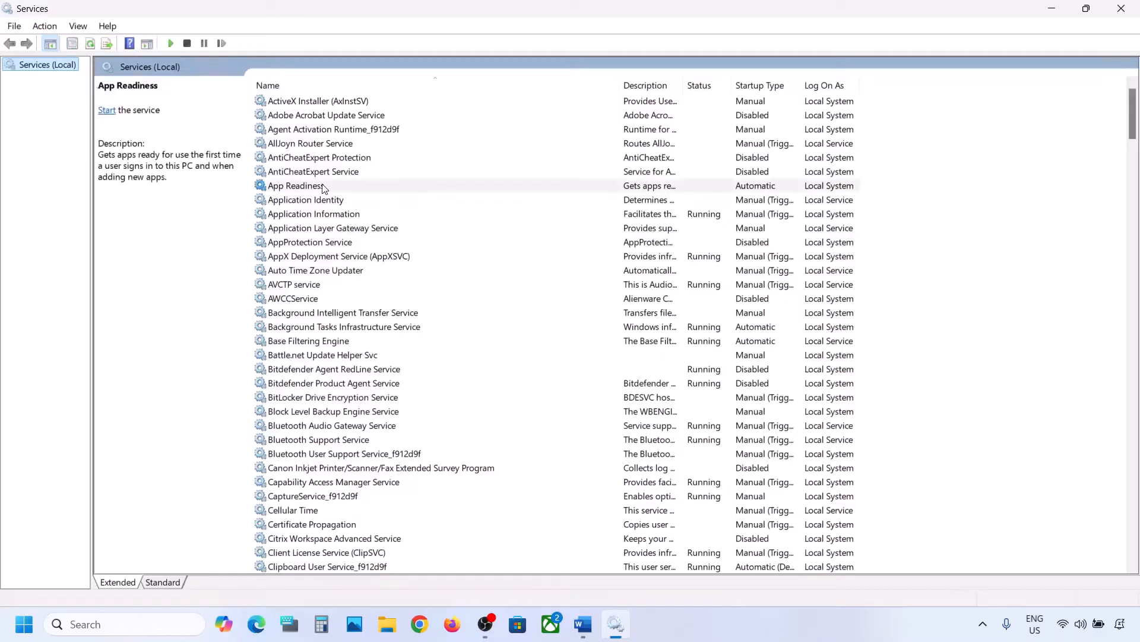
double_click(354, 187)
click(536, 292)
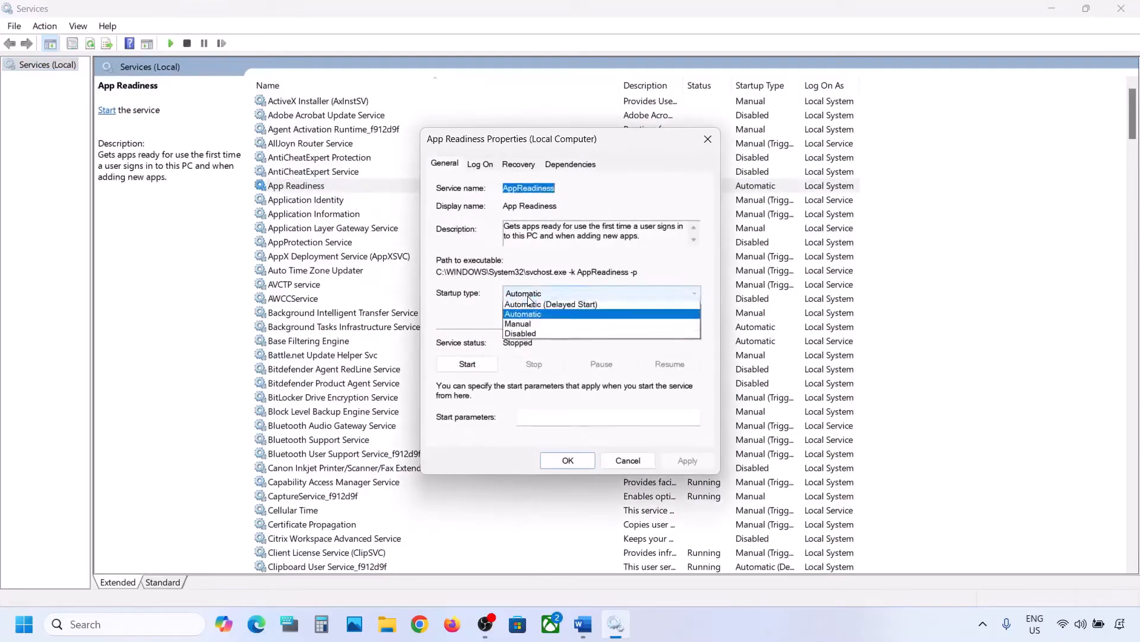
click(535, 304)
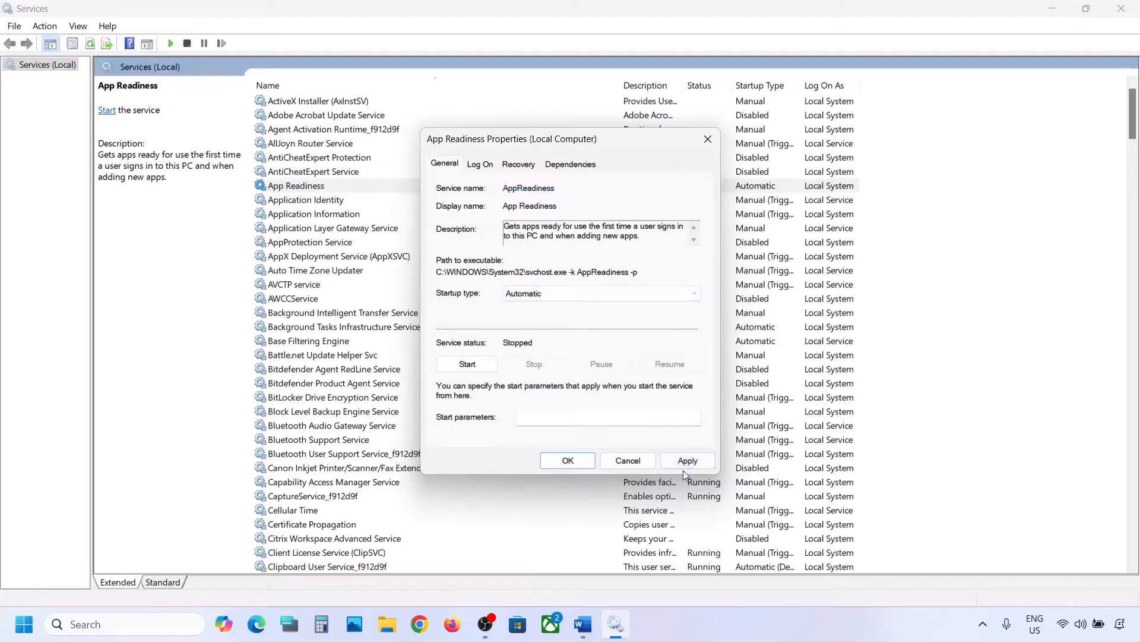
click(686, 461)
click(473, 371)
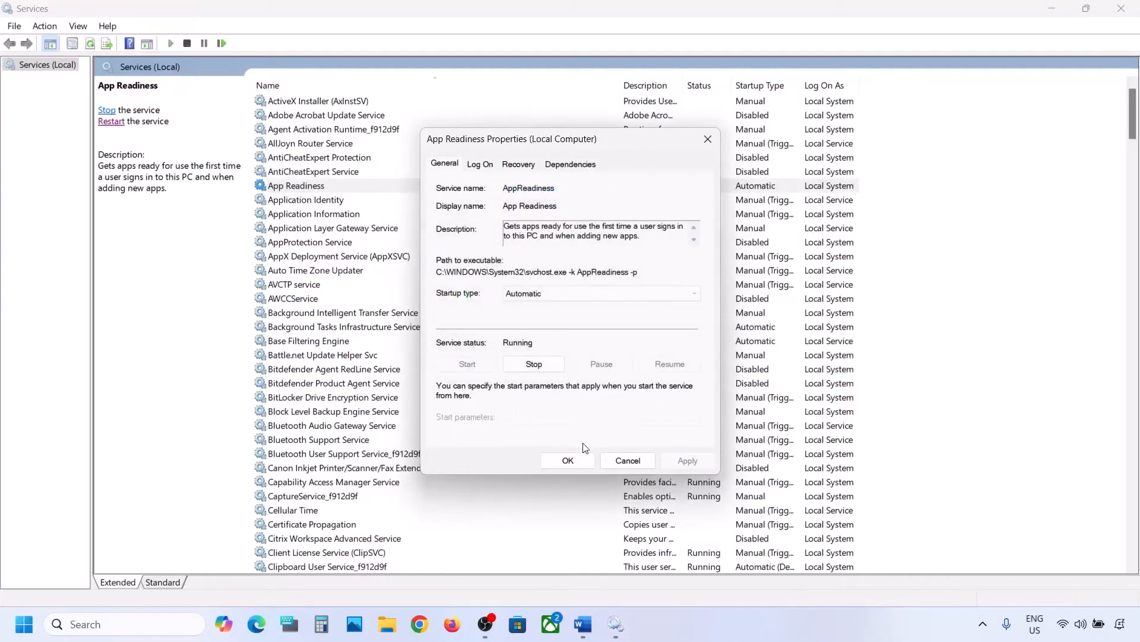
click(574, 461)
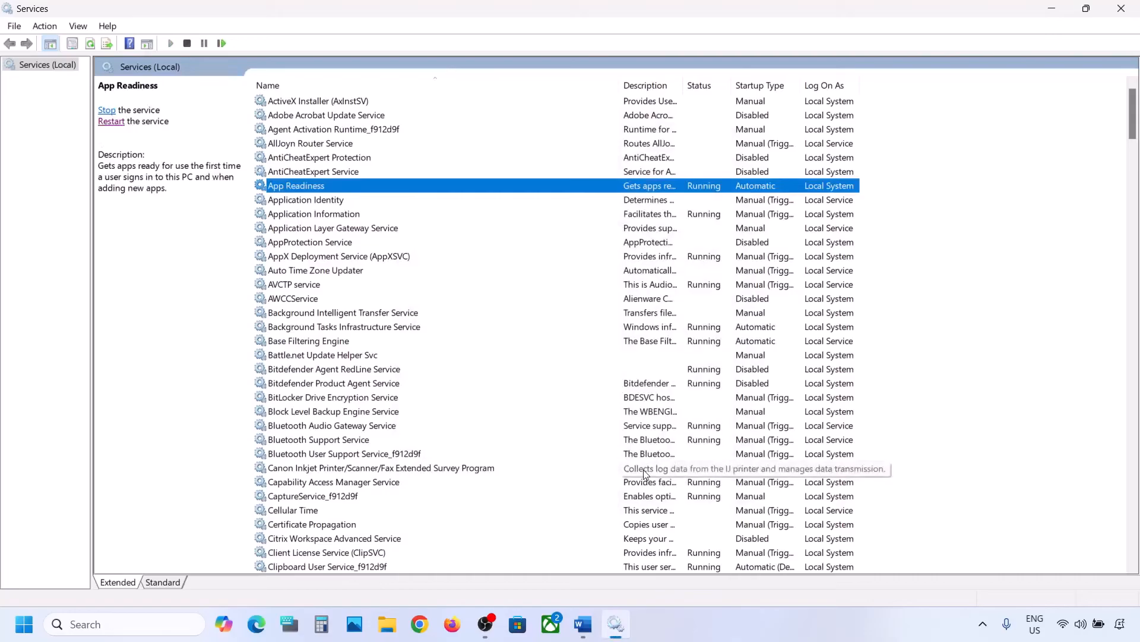
Switch to the Word notes and highlight the $WinREAgent folder name in Step 2.
click(583, 623)
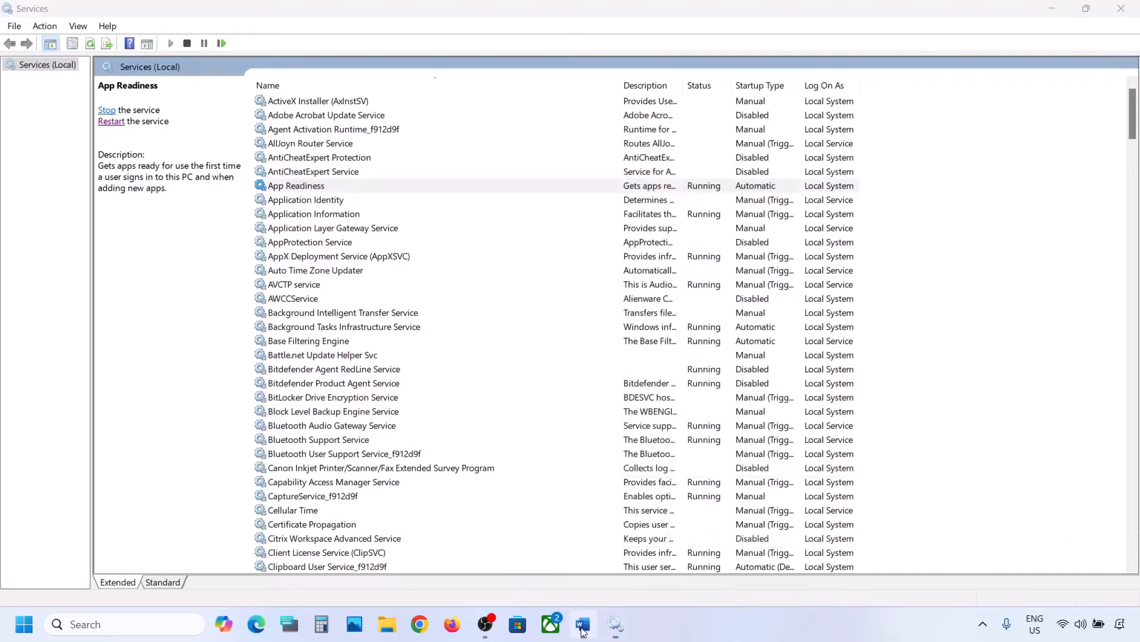
drag(300, 395, 490, 414)
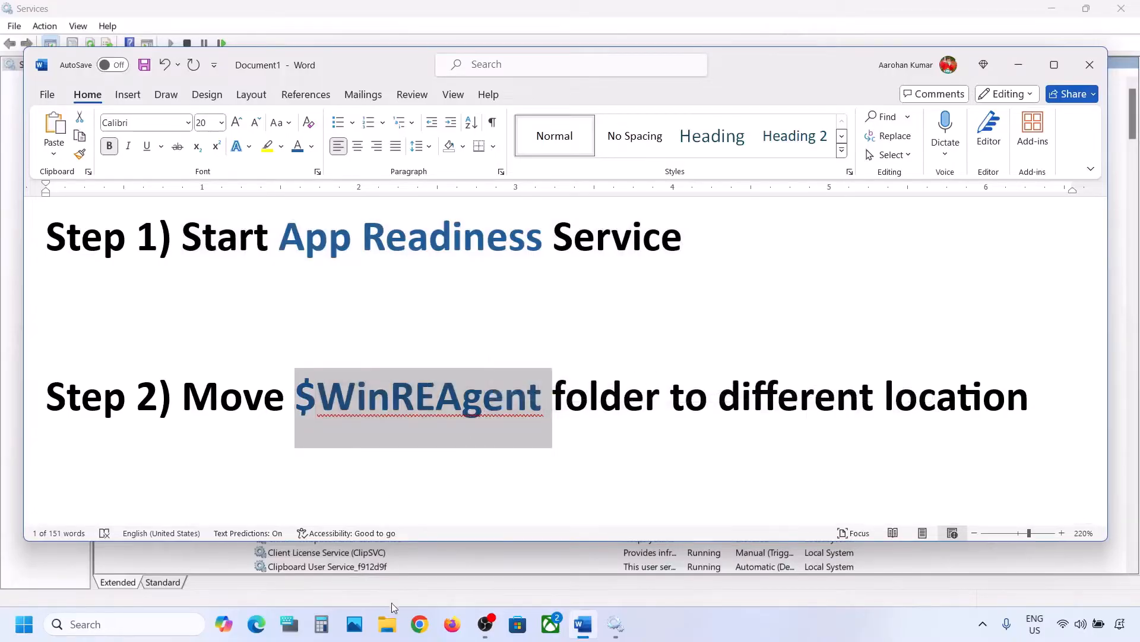
Open the C: drive in File Explorer and check that hidden items are shown.
click(391, 634)
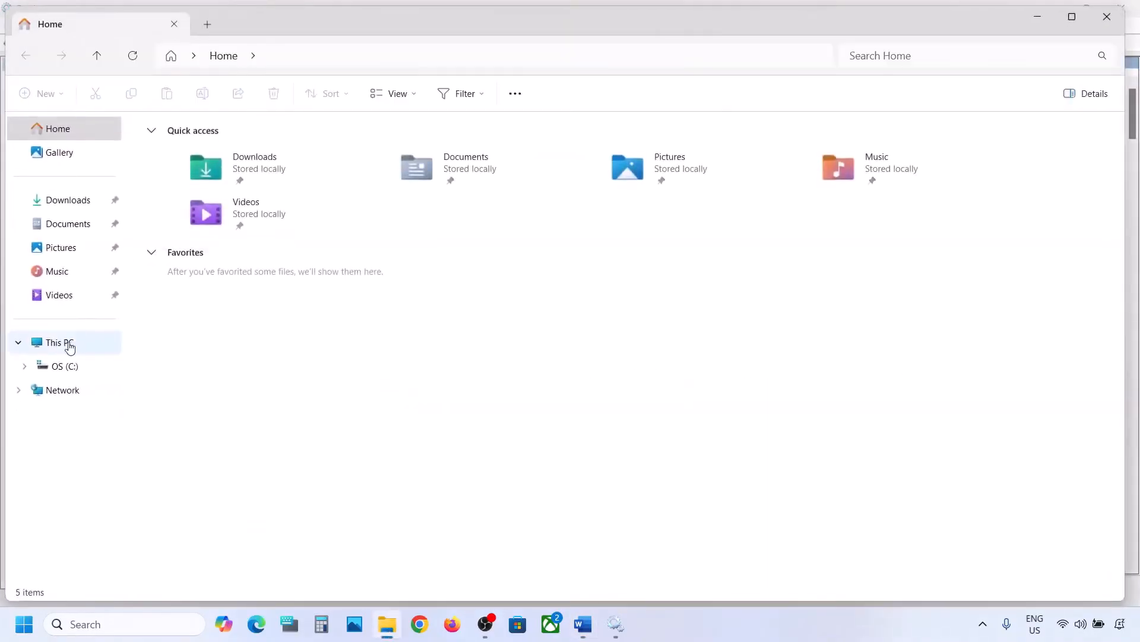
click(69, 345)
double_click(228, 162)
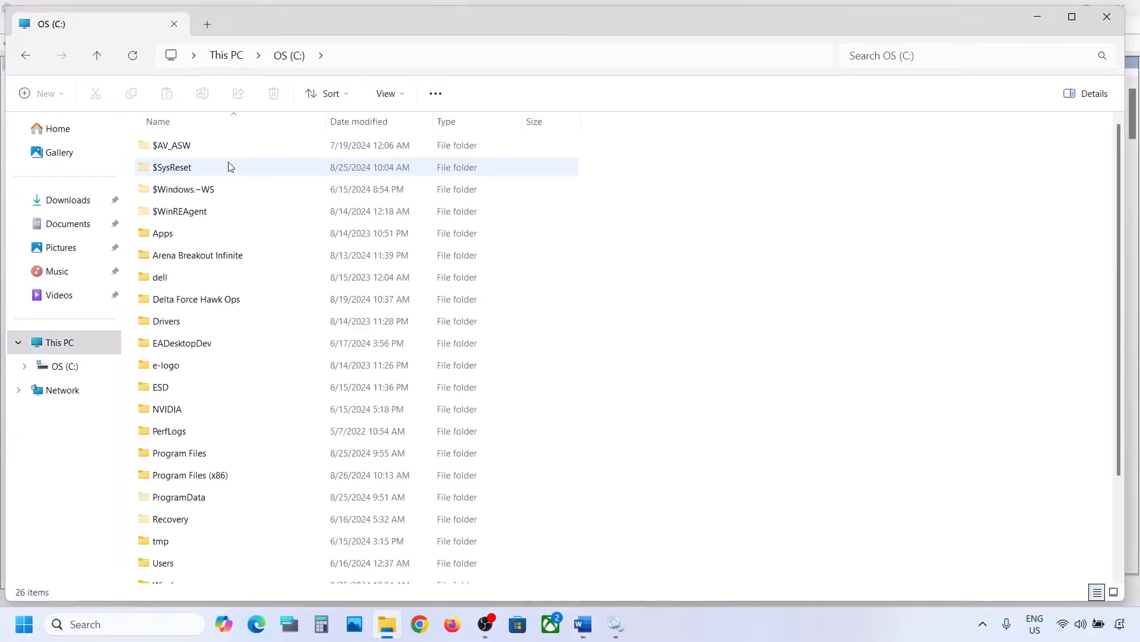
click(195, 215)
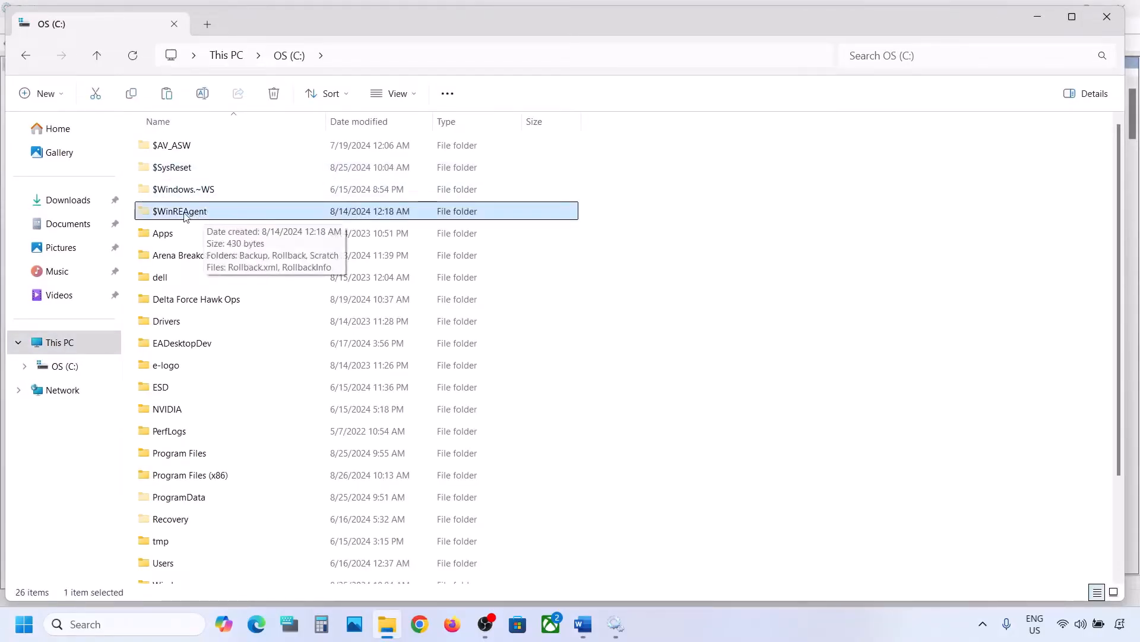
click(410, 94)
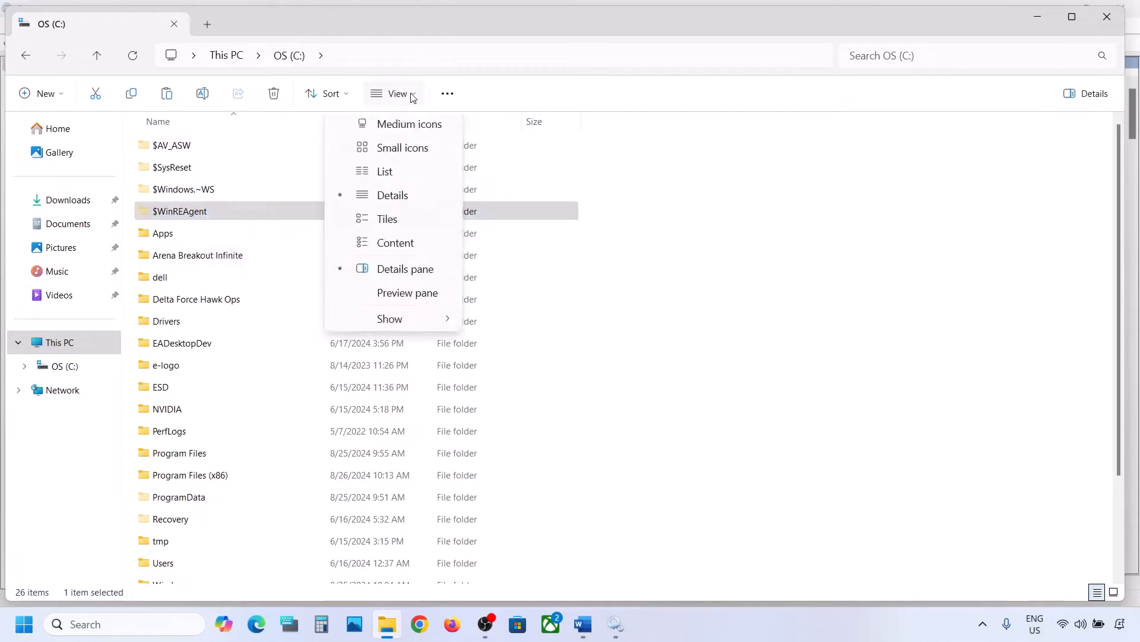
mouse_move(420, 378)
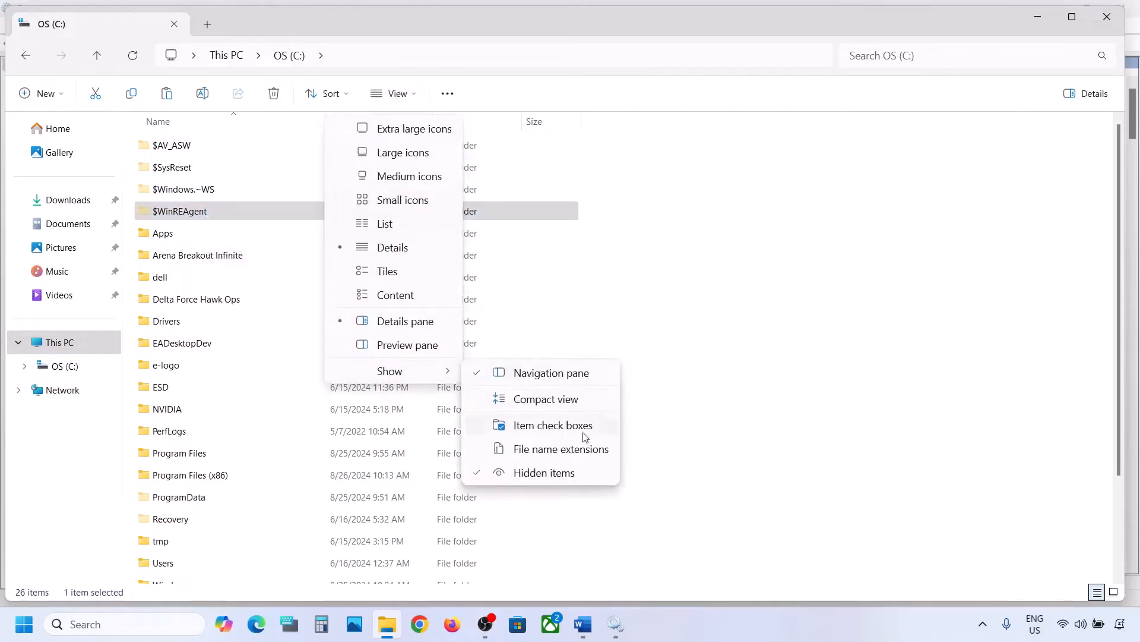
click(186, 214)
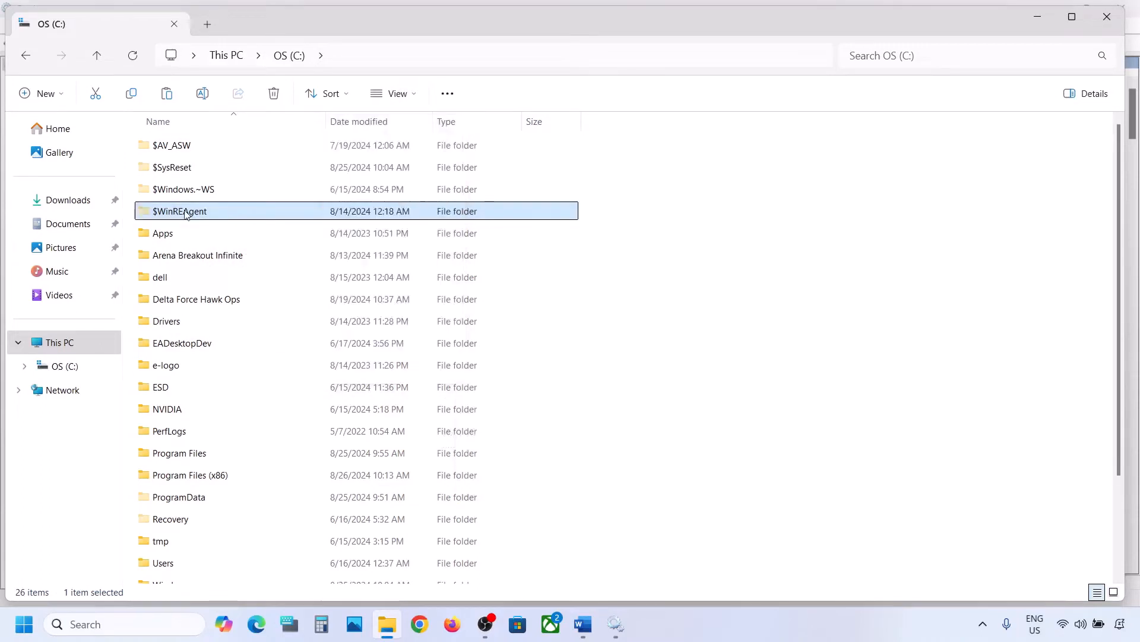
Copy the $WinREAgent folder and paste it onto the desktop.
mouse_move(215, 214)
right_click(188, 213)
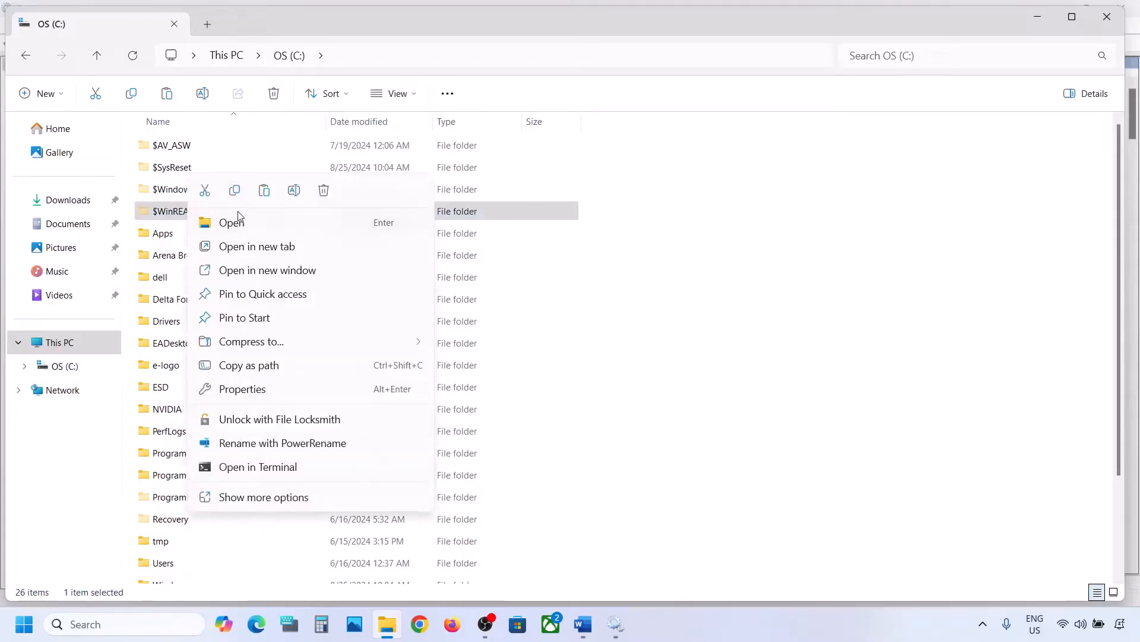
click(236, 194)
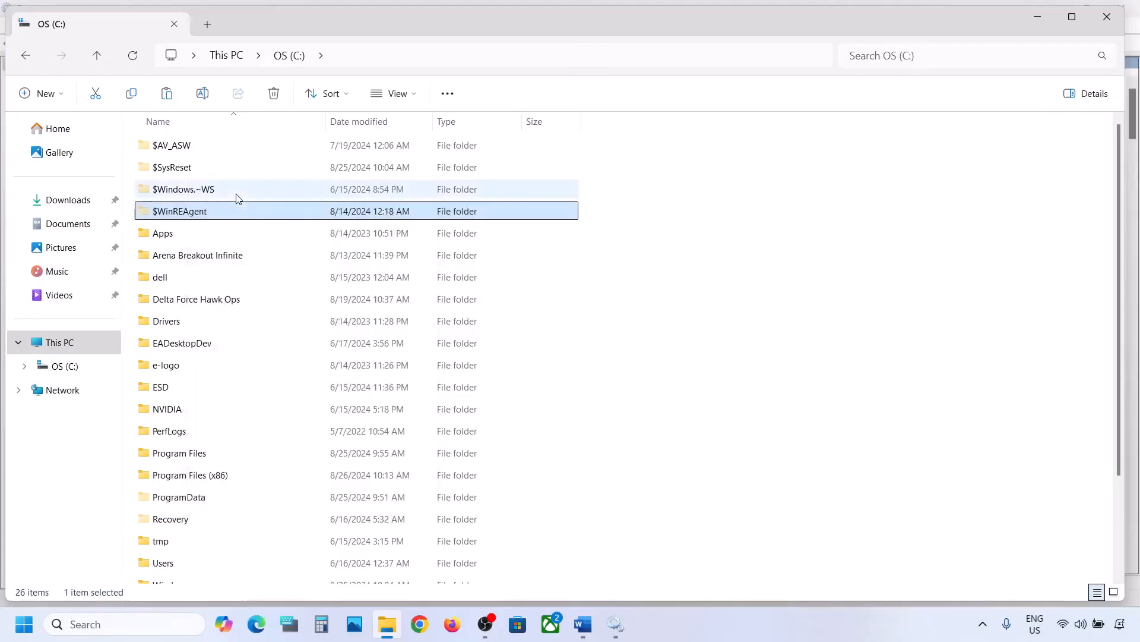
key(super+d)
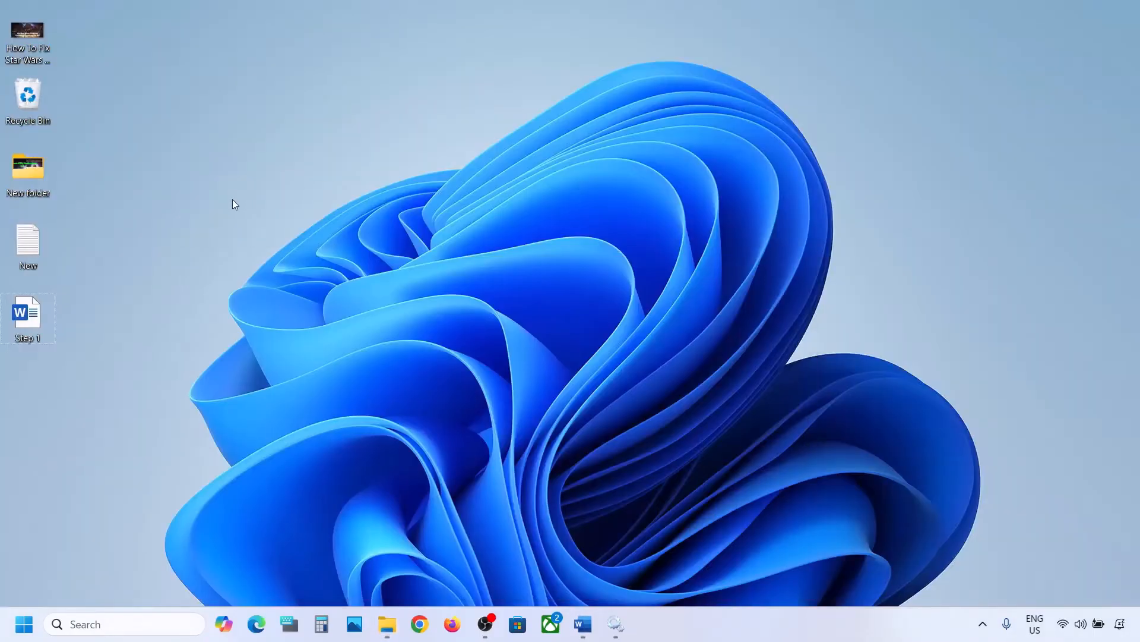
key(ctrl+v)
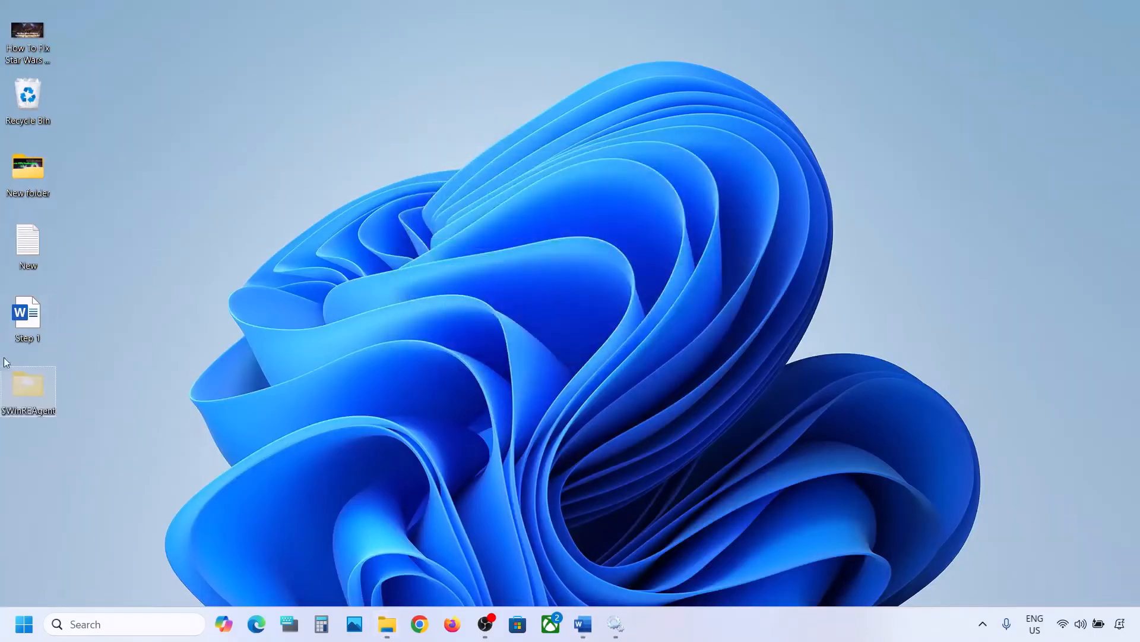
Delete the original $WinREAgent folder from the C: drive.
click(385, 636)
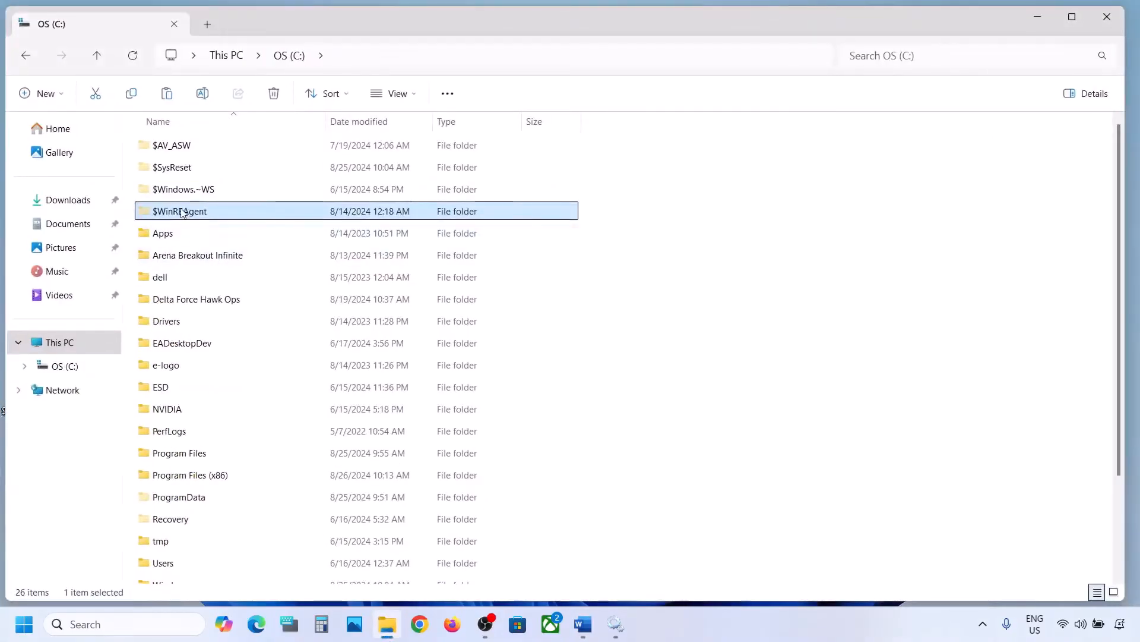
right_click(182, 213)
click(315, 192)
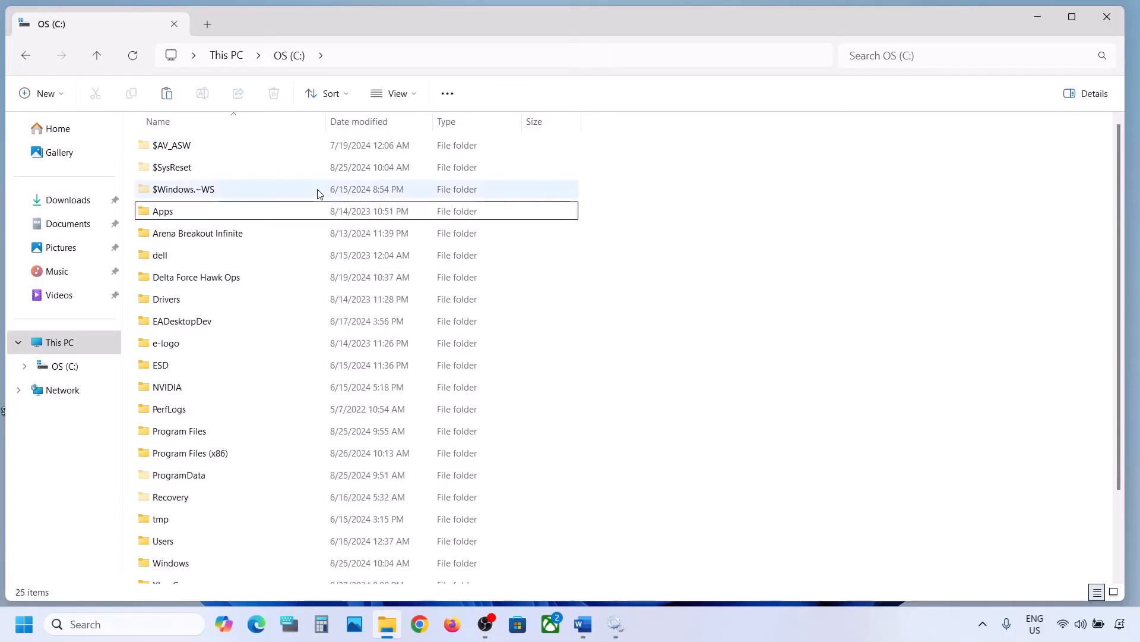
Open the Windows Update page in Settings, then minimize the Settings window.
key(super+i)
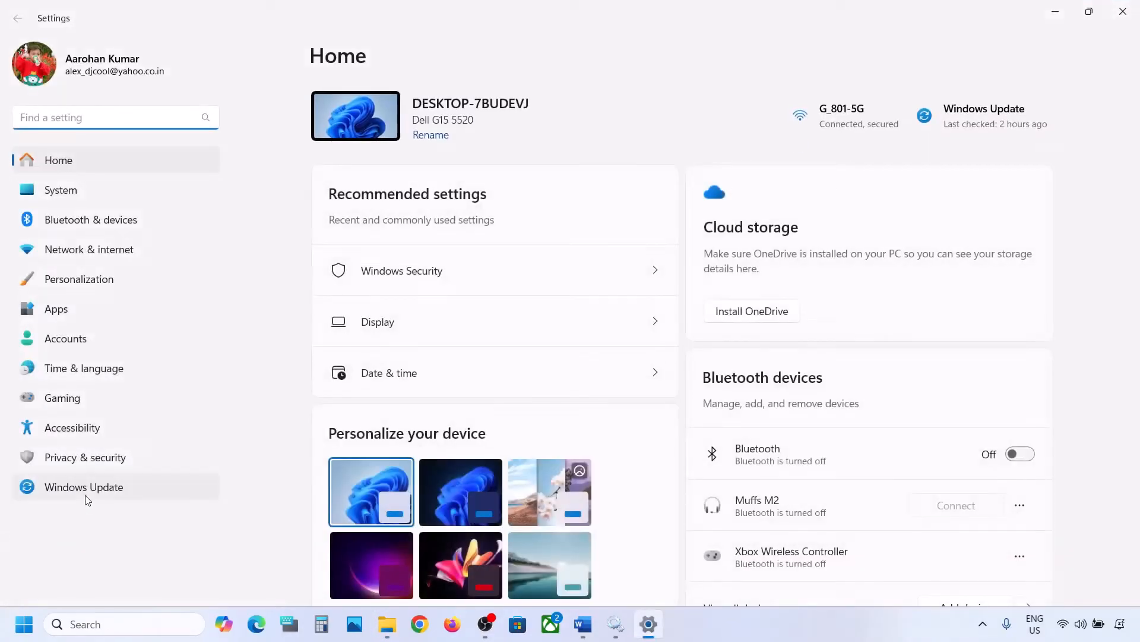
click(86, 493)
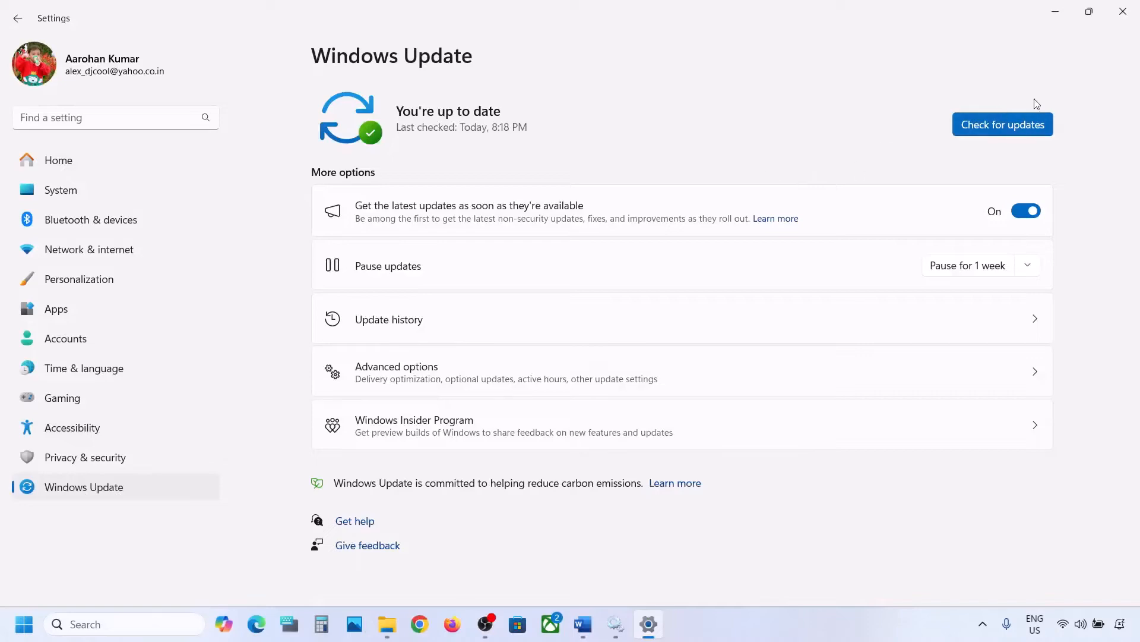
click(1063, 11)
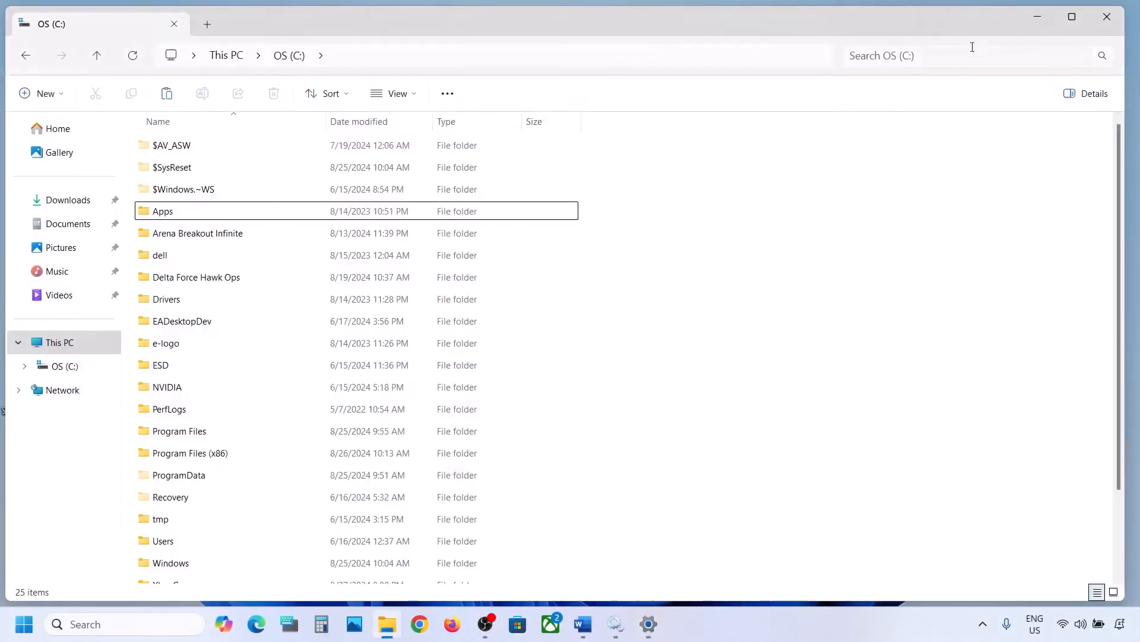
Open the power options from the Start menu to point out Restart, then close the menu without choosing.
click(1037, 18)
key(super)
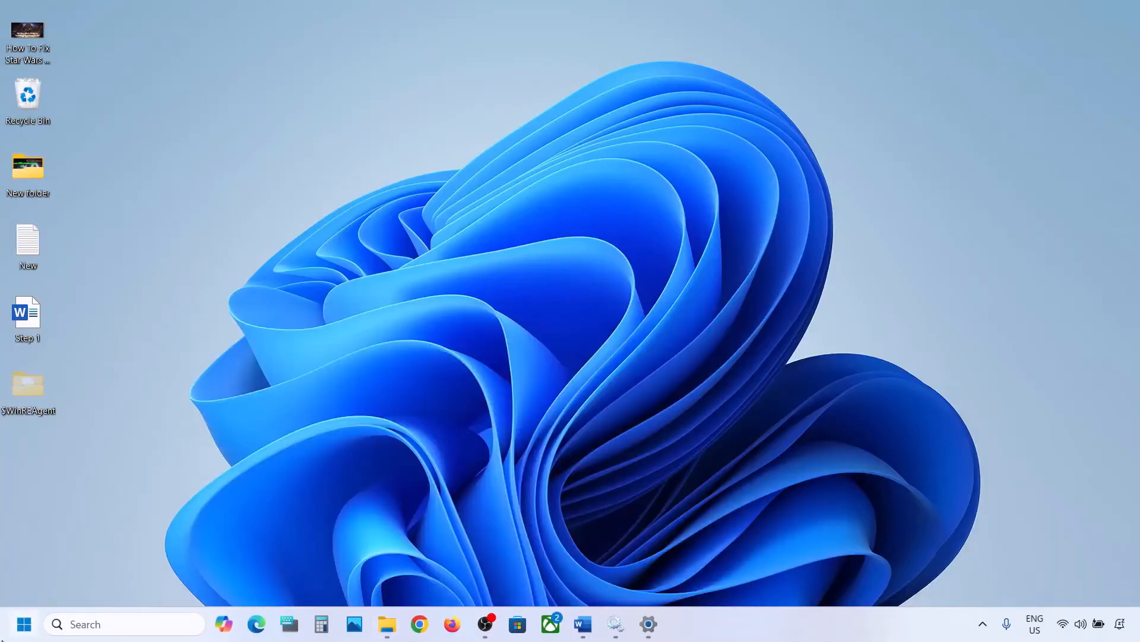
click(431, 573)
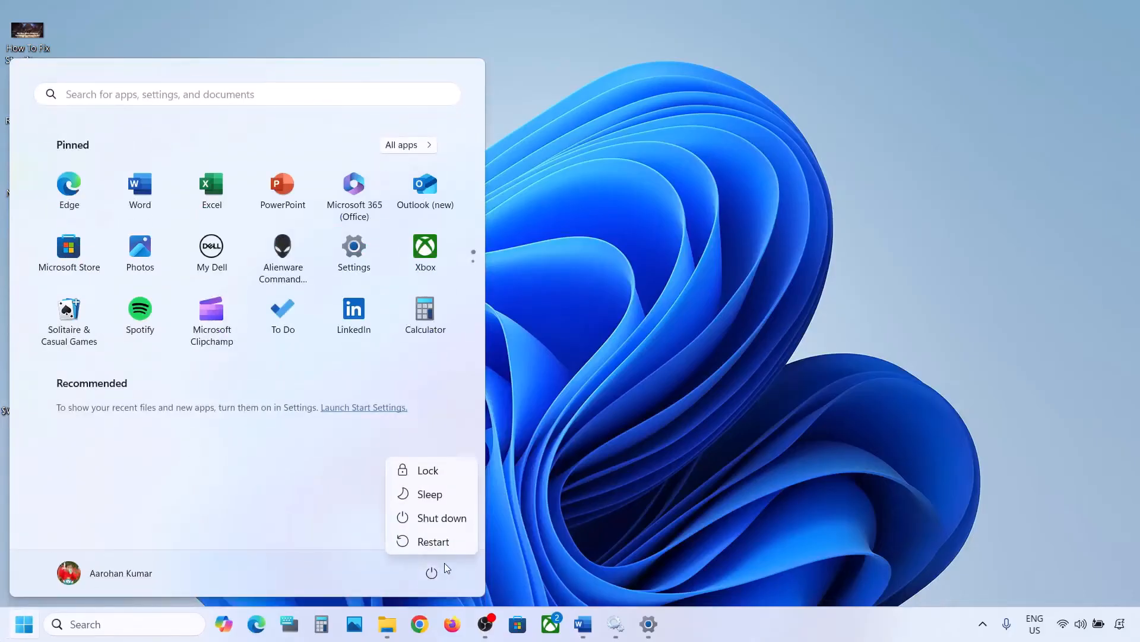
click(625, 436)
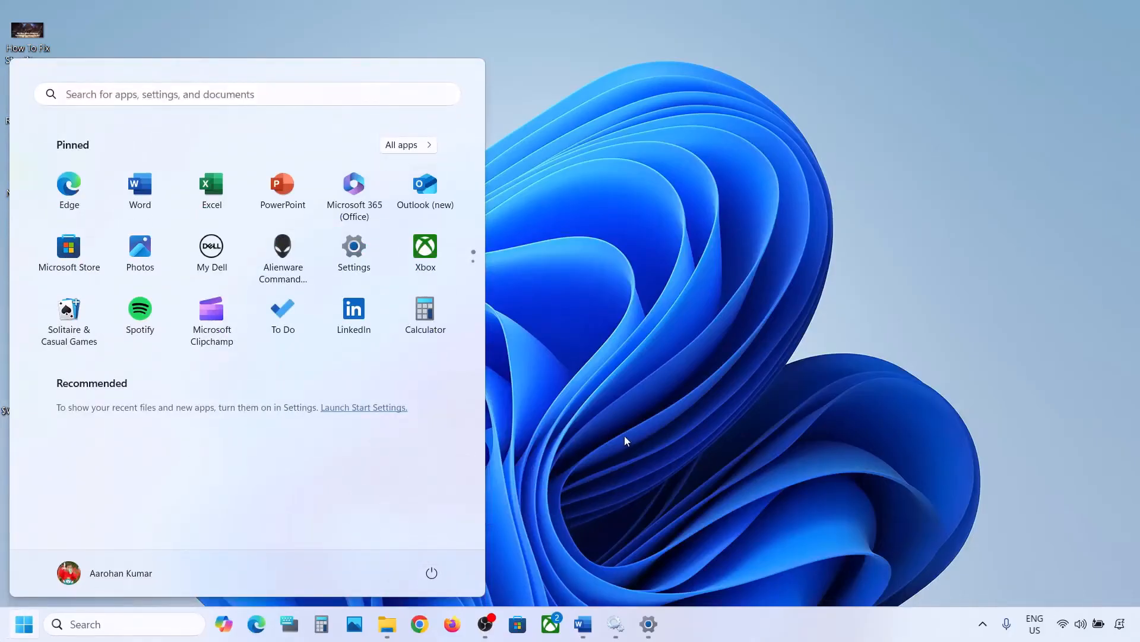
click(625, 436)
Cut the $WinREAgent folder from the desktop and paste it back into the C: drive.
right_click(26, 387)
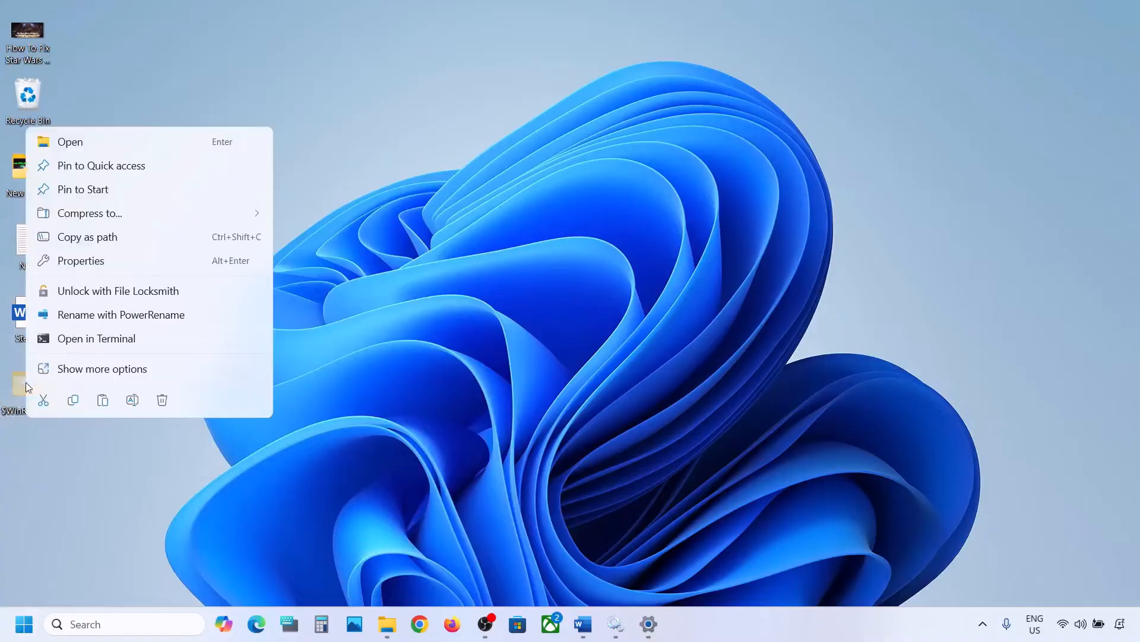
click(46, 399)
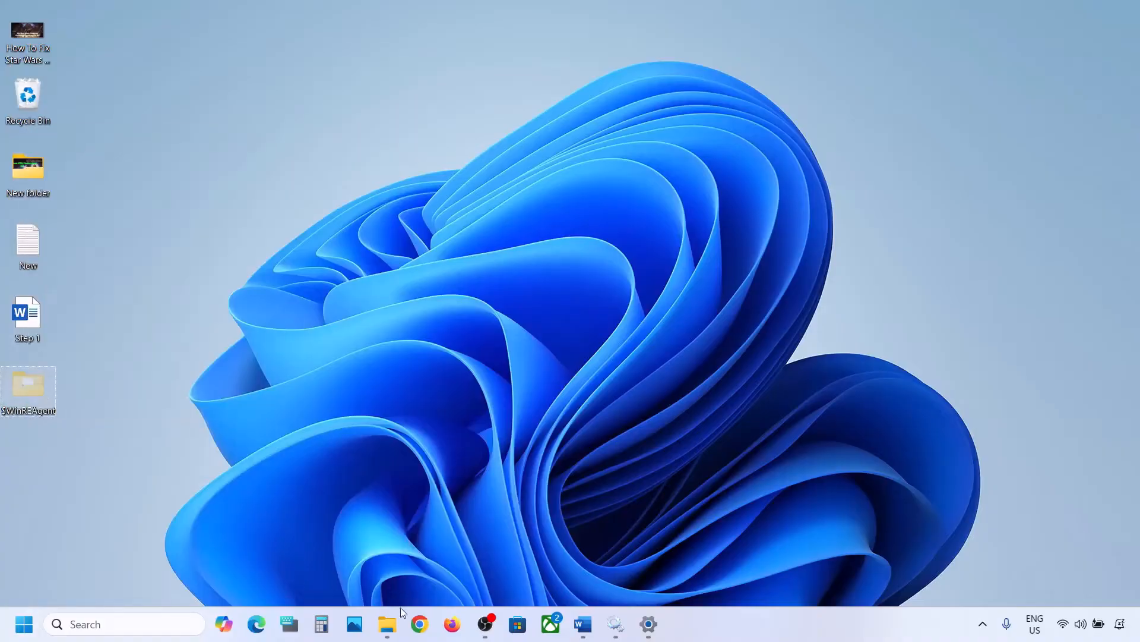
click(387, 624)
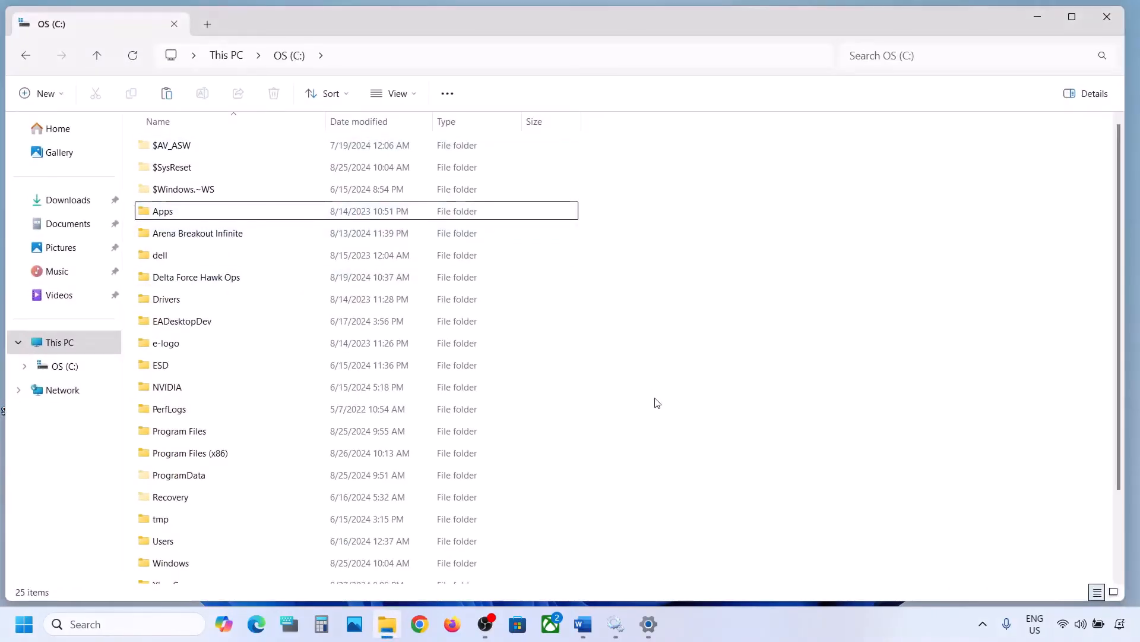
key(ctrl+v)
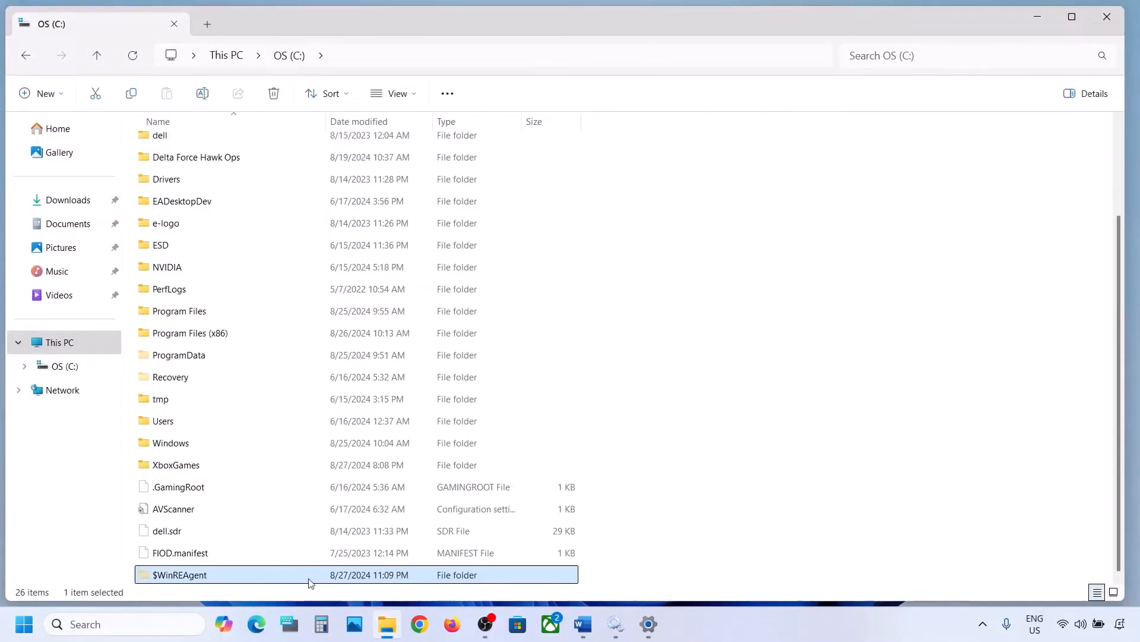
Switch to the Word notes and highlight the Step 3 heading "Run Update Troubleshooter".
click(1025, 24)
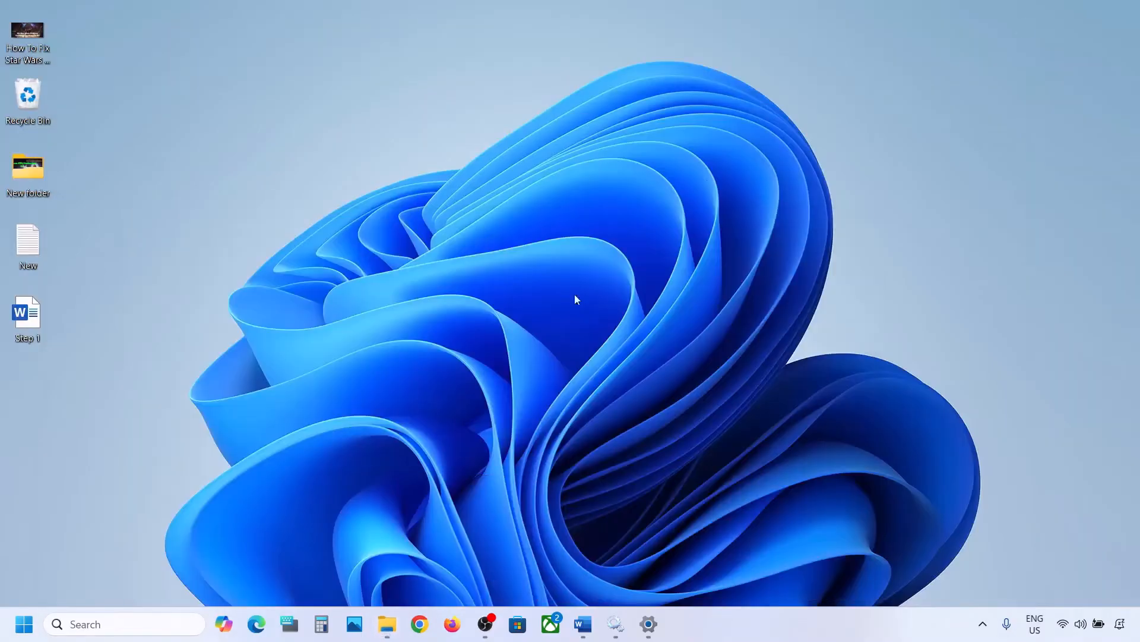
click(583, 623)
scroll(363, 347, down, 3)
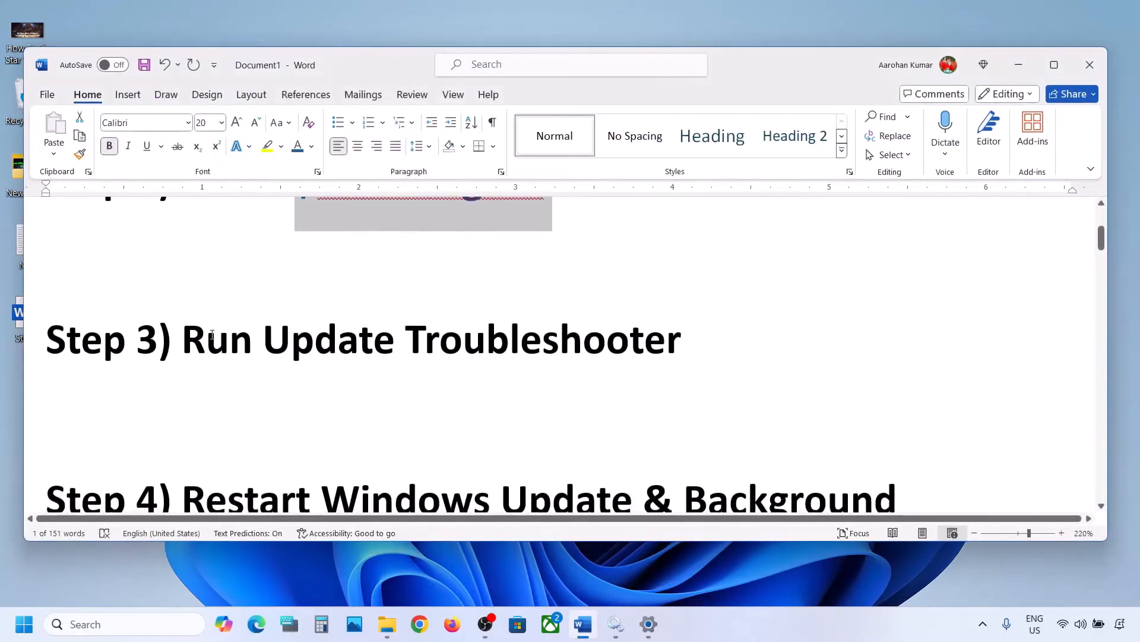
drag(209, 335, 682, 342)
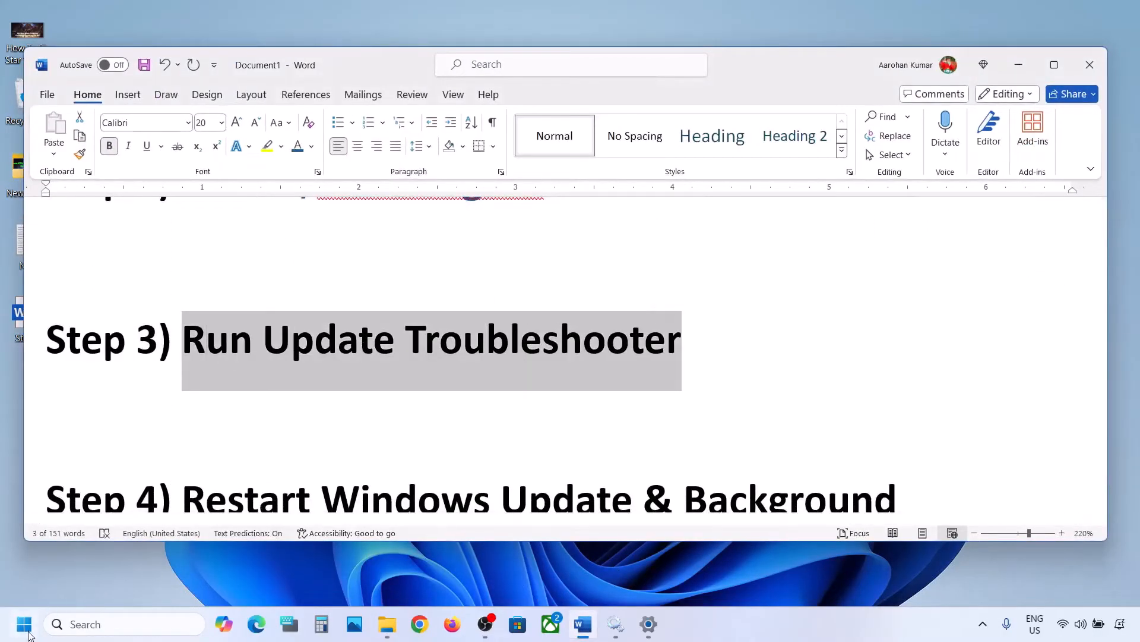
Run the Windows Update troubleshooter from System > Troubleshoot > Other troubleshooters in Settings.
click(24, 624)
click(354, 249)
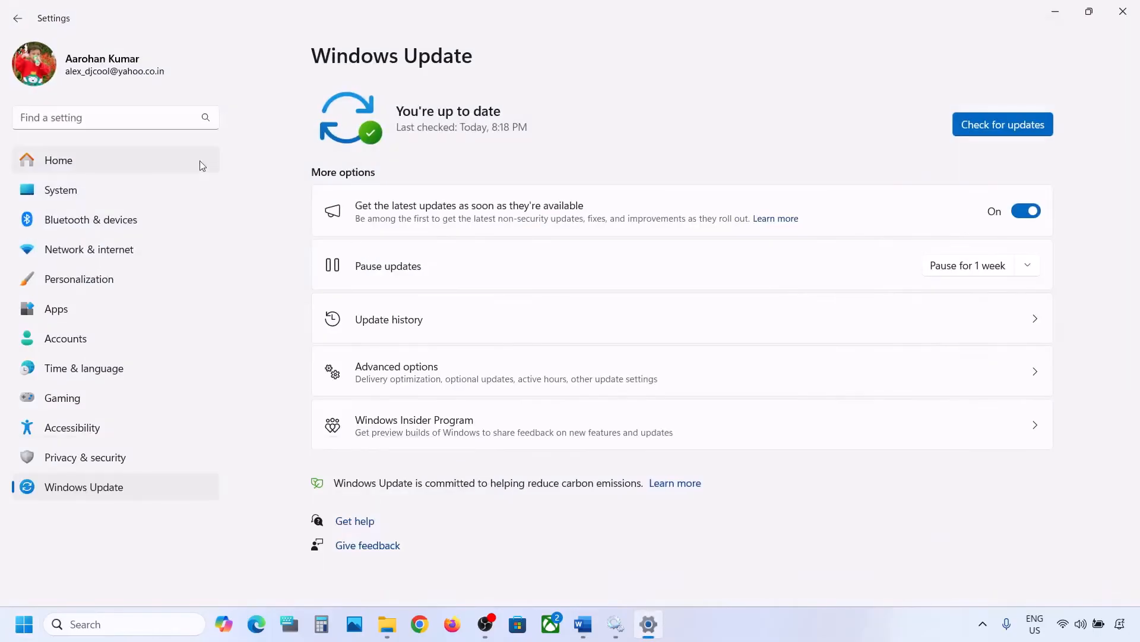
click(104, 191)
scroll(428, 288, down, 5)
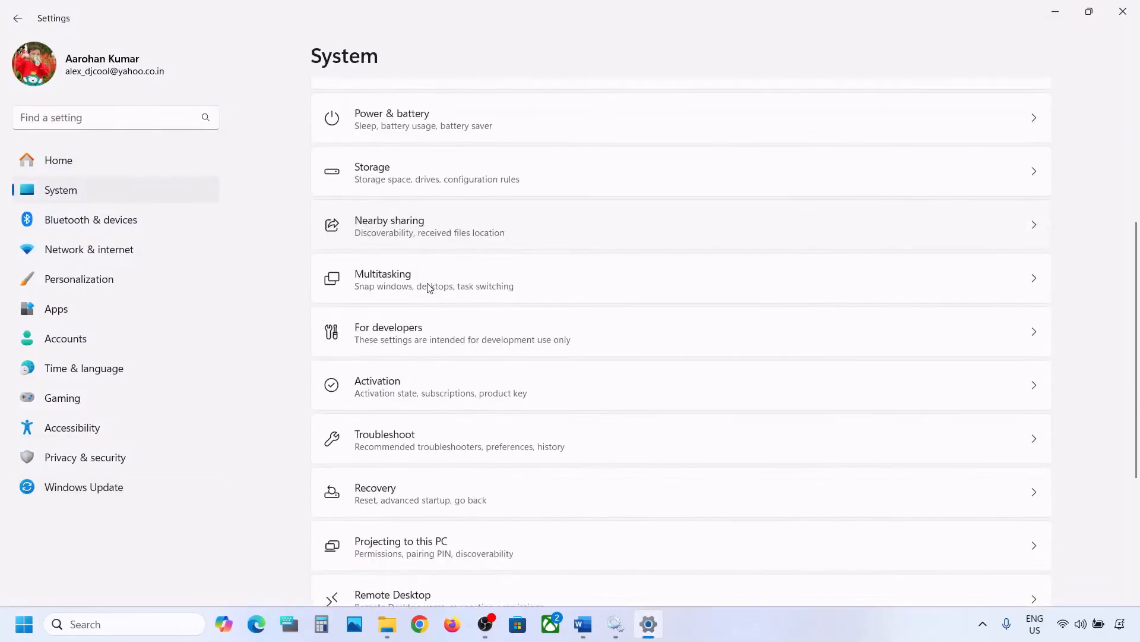
click(397, 432)
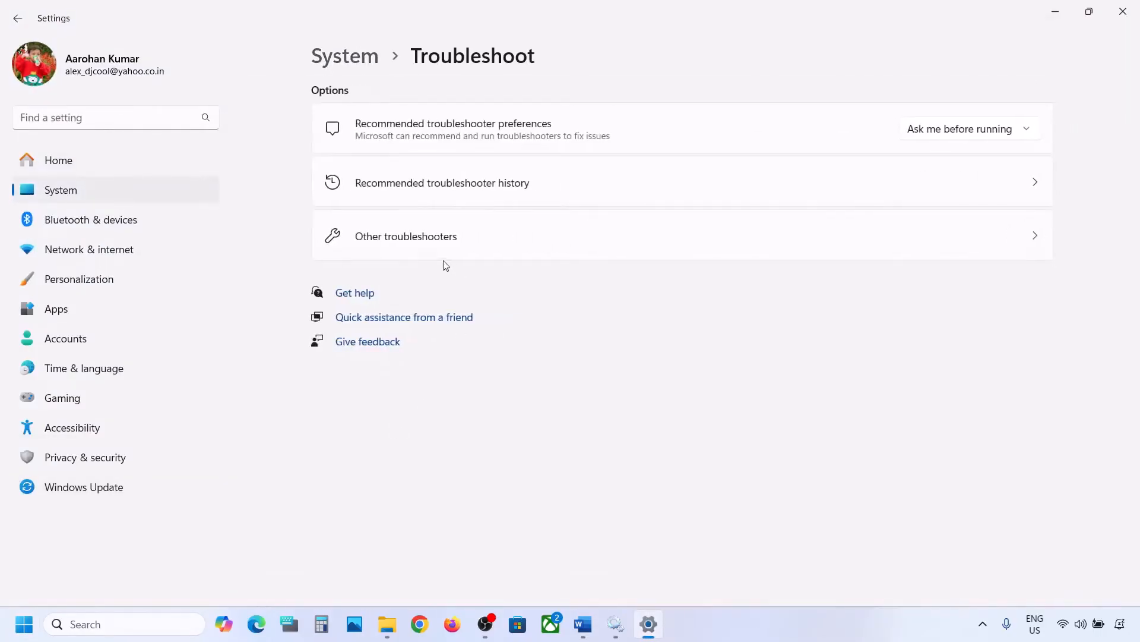
click(407, 252)
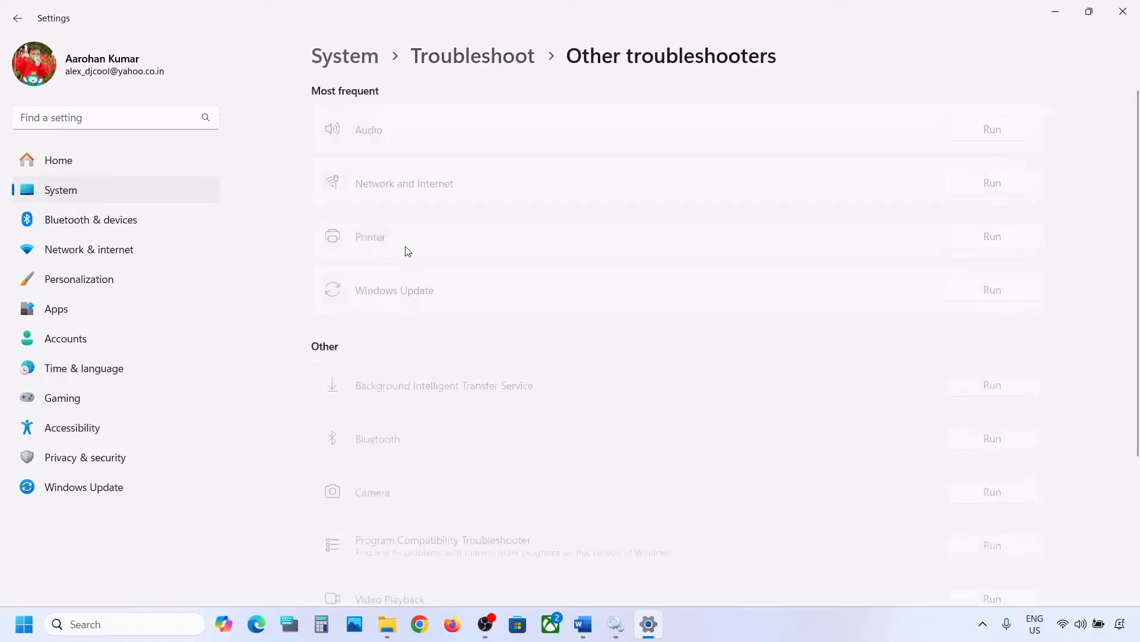
scroll(407, 251, down, 1)
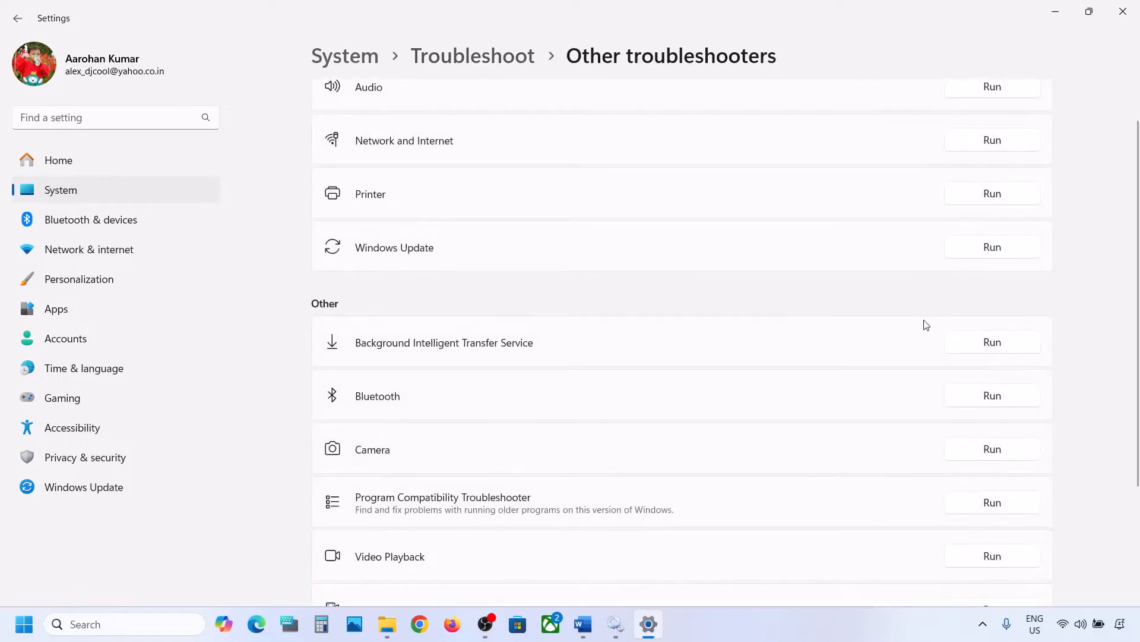
click(993, 254)
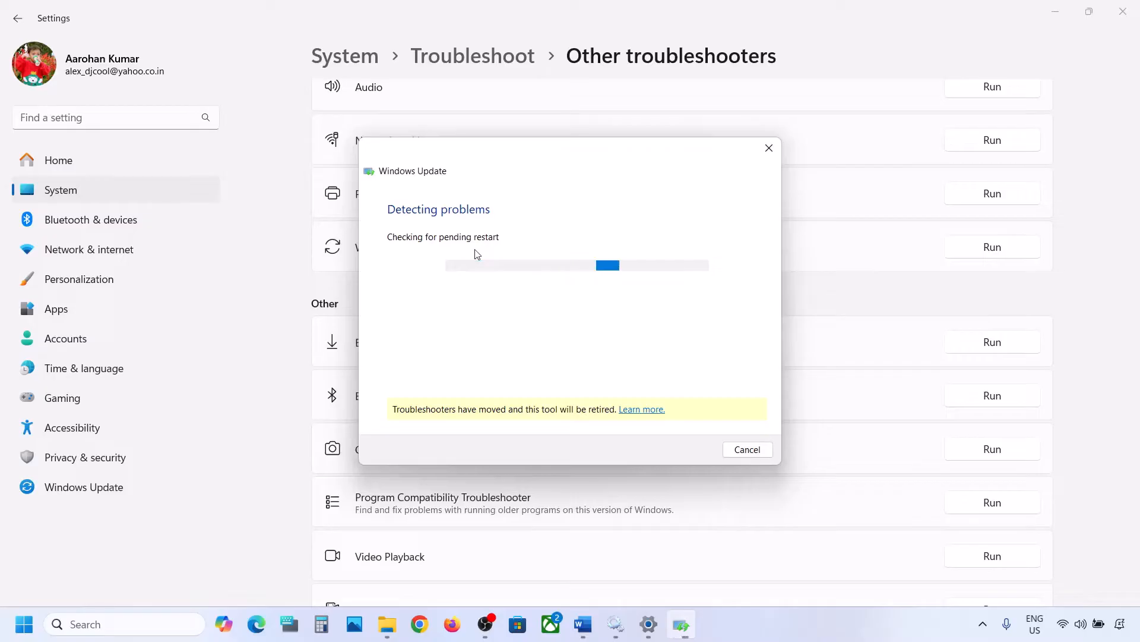
Switch to the Word notes and highlight the Step 4 heading about restarting Windows Update and Background Intelligent Transfer Service.
click(582, 625)
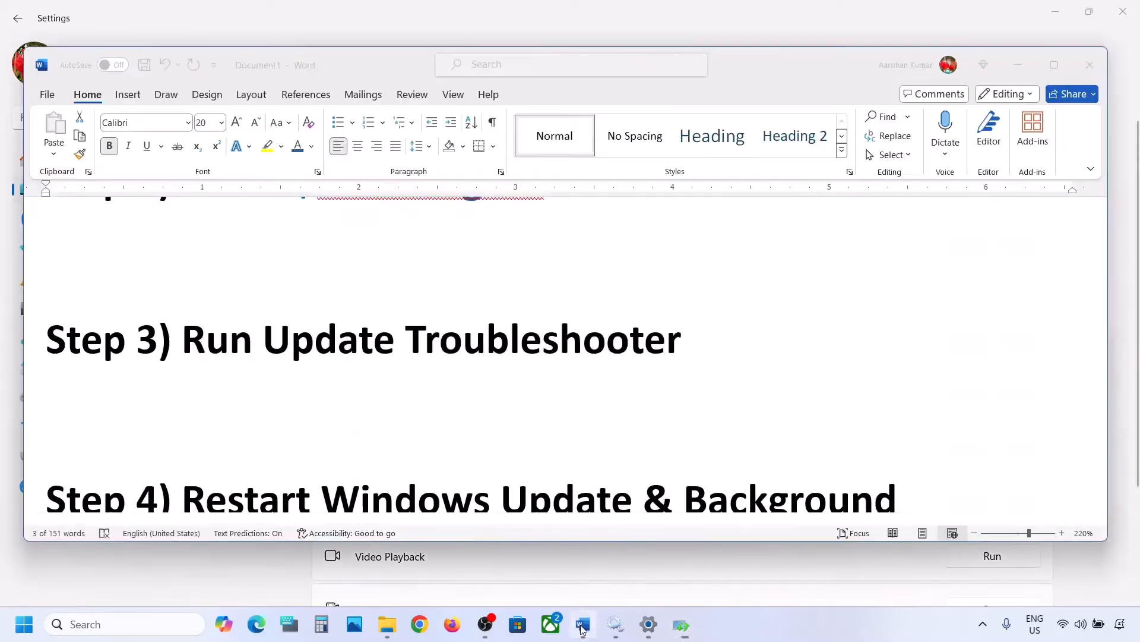
scroll(409, 383, down, 2)
scroll(408, 384, down, 1)
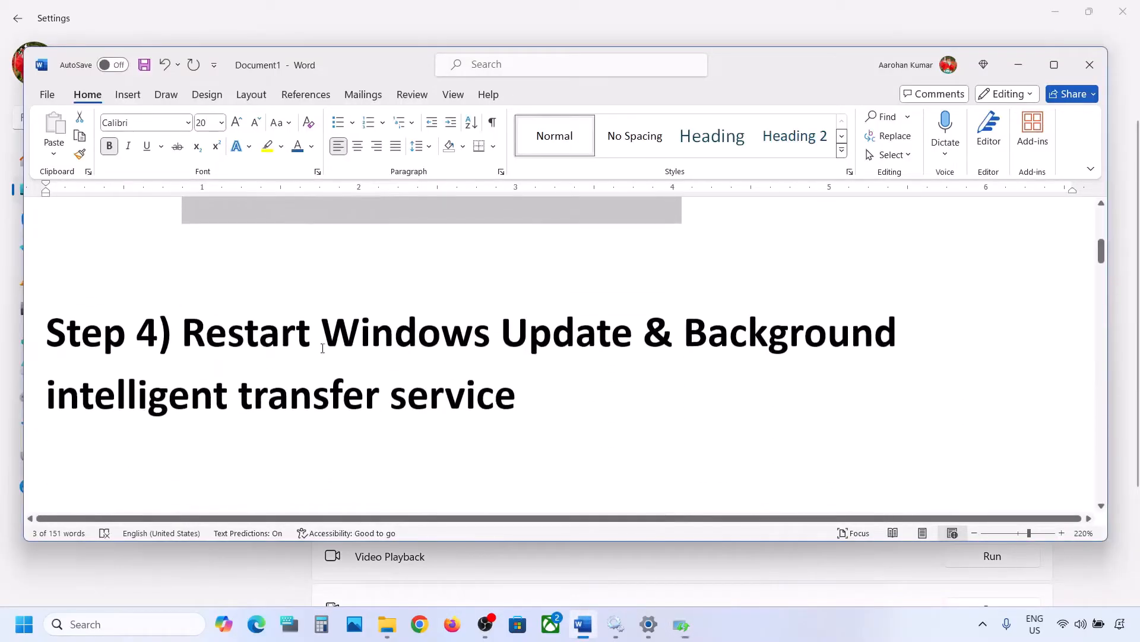
drag(185, 332, 515, 410)
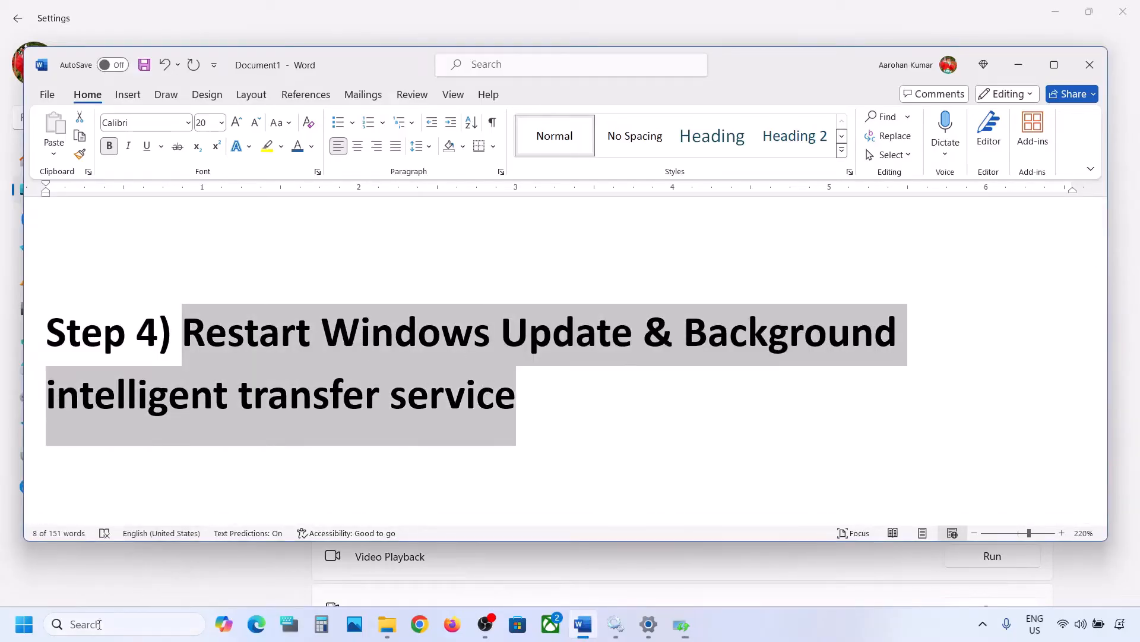
Search for "services" and open the Services app.
click(98, 624)
text(service)
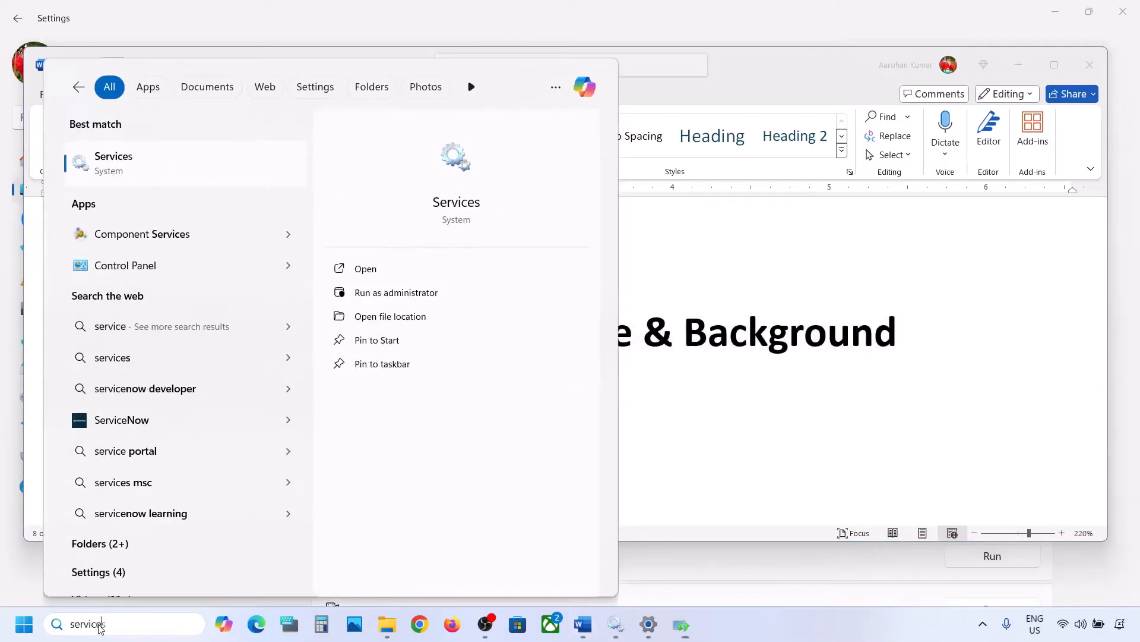
text(s)
key(Return)
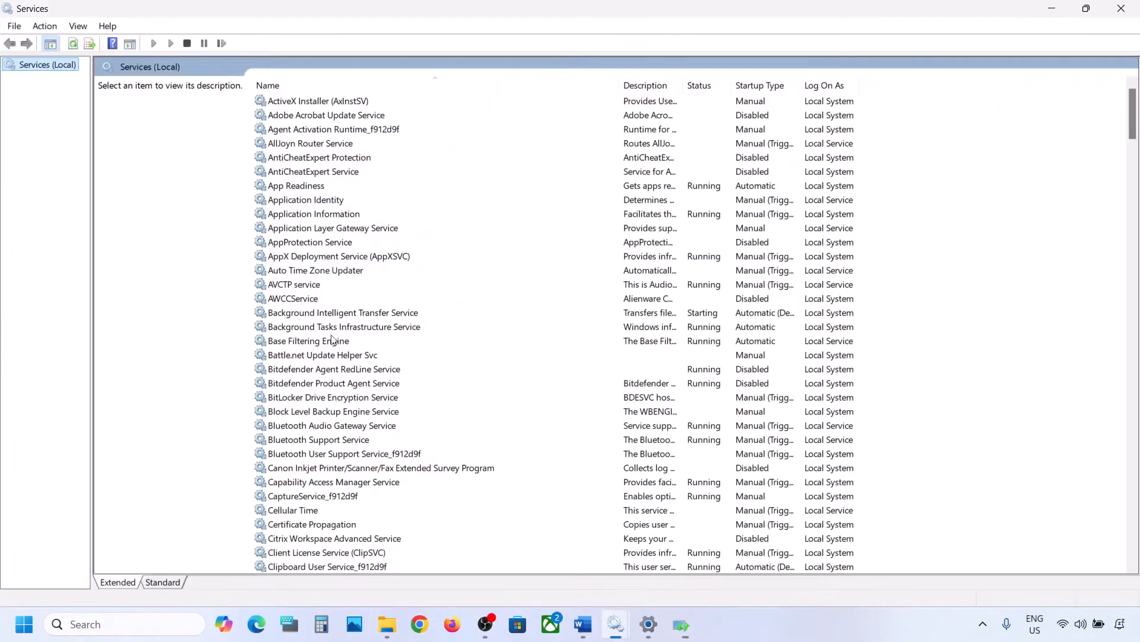
Set the Windows Update service's startup type to Automatic, apply it, and restart the service.
click(331, 340)
key(w)
scroll(373, 461, down, 7)
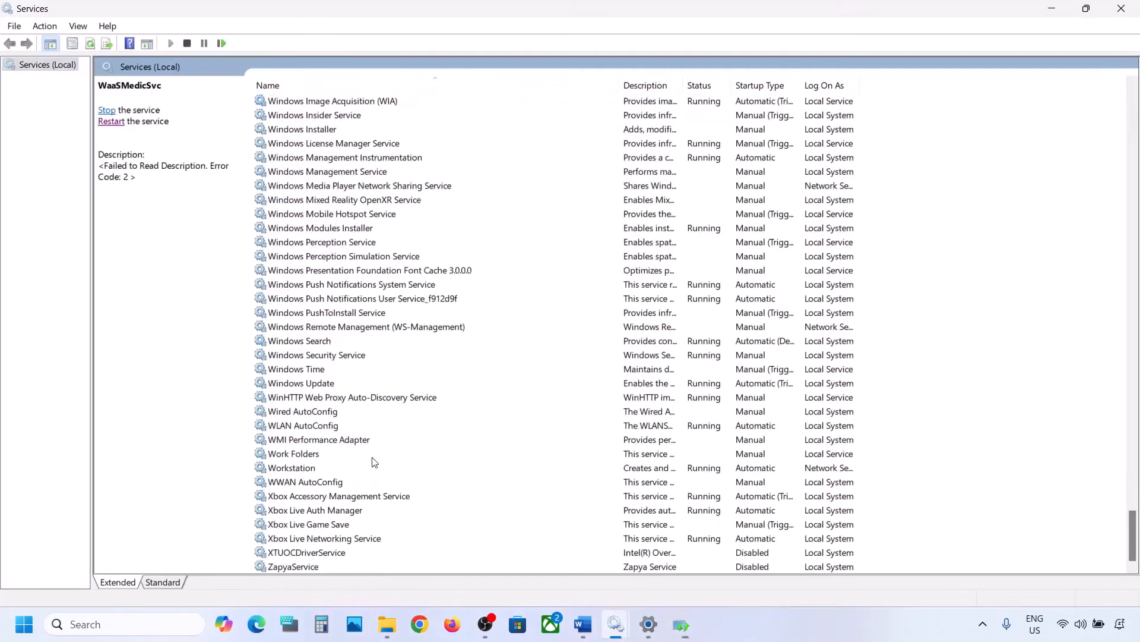
click(307, 385)
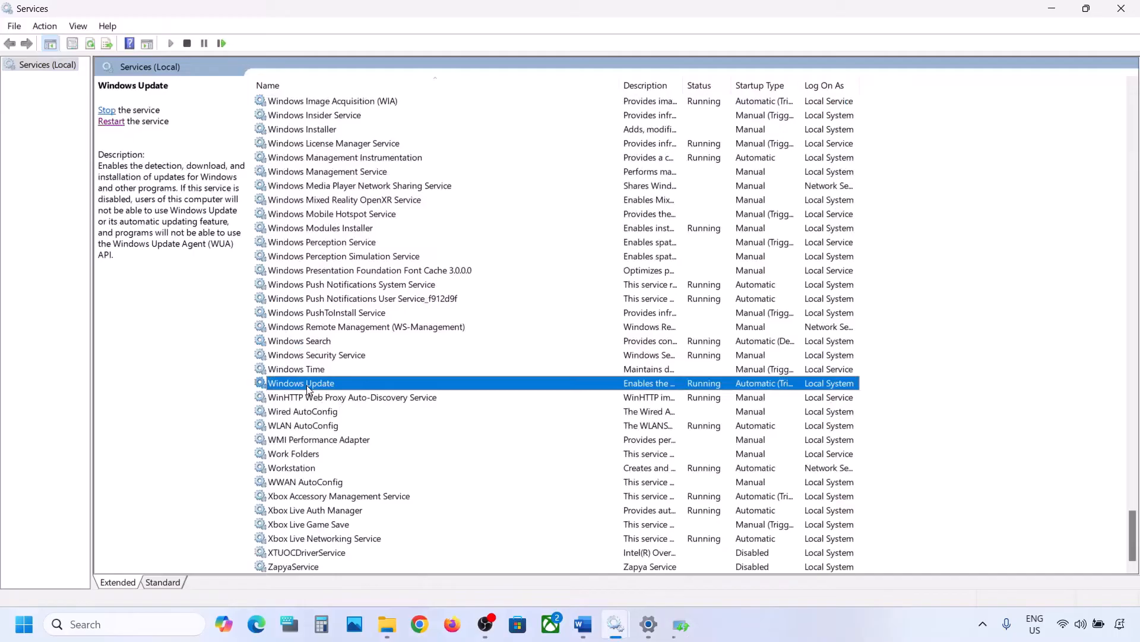
double_click(372, 383)
click(553, 294)
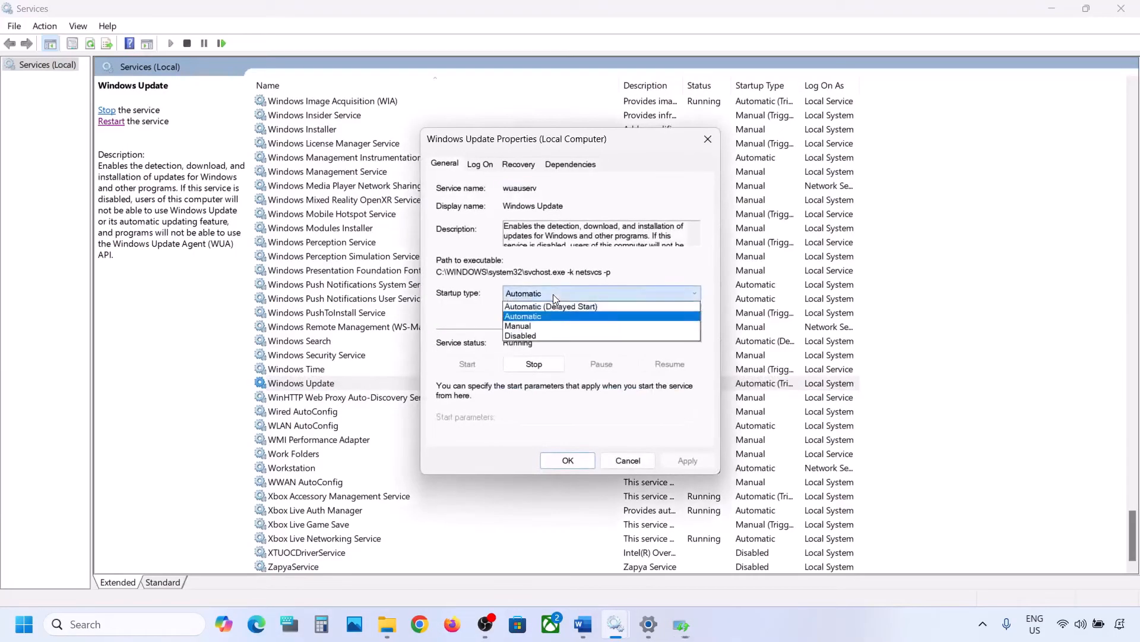
click(544, 316)
click(671, 461)
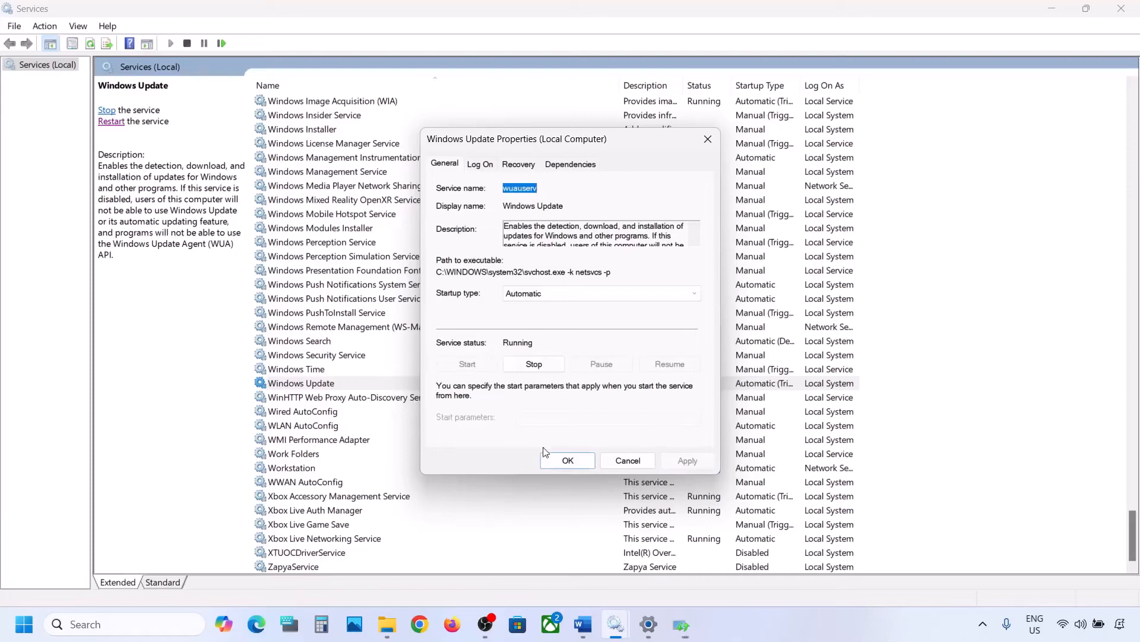
click(550, 460)
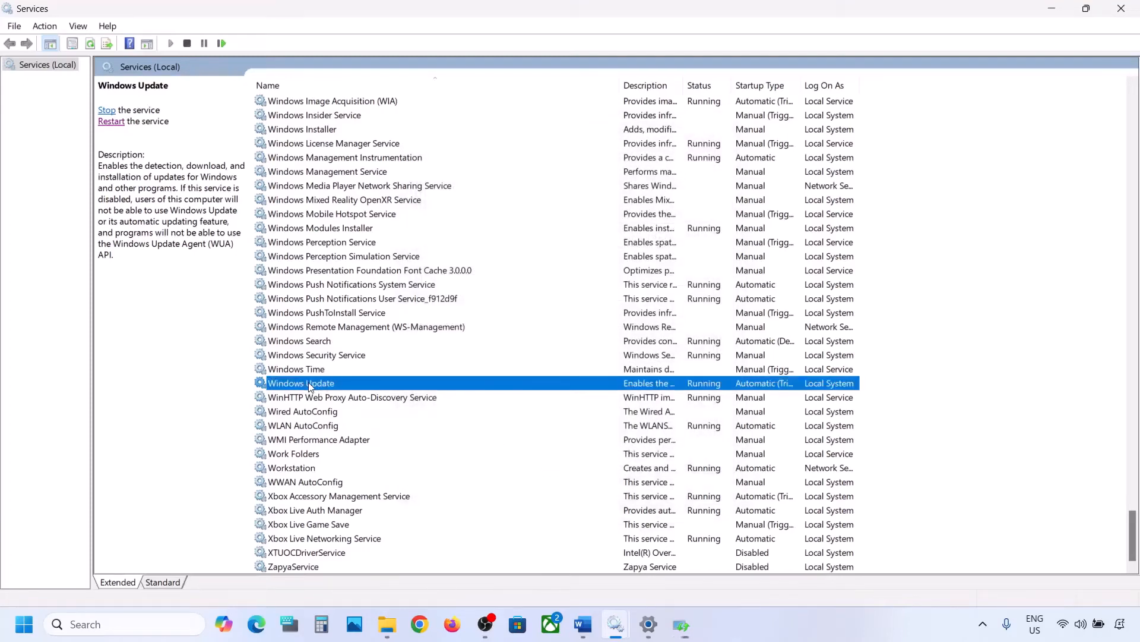
right_click(308, 383)
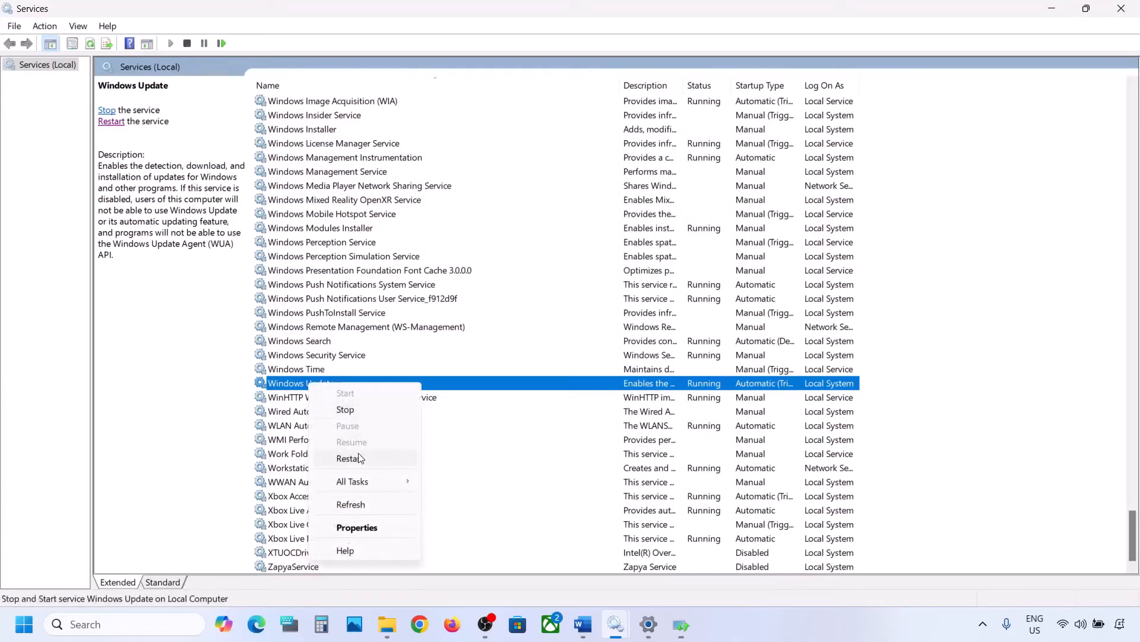
click(350, 458)
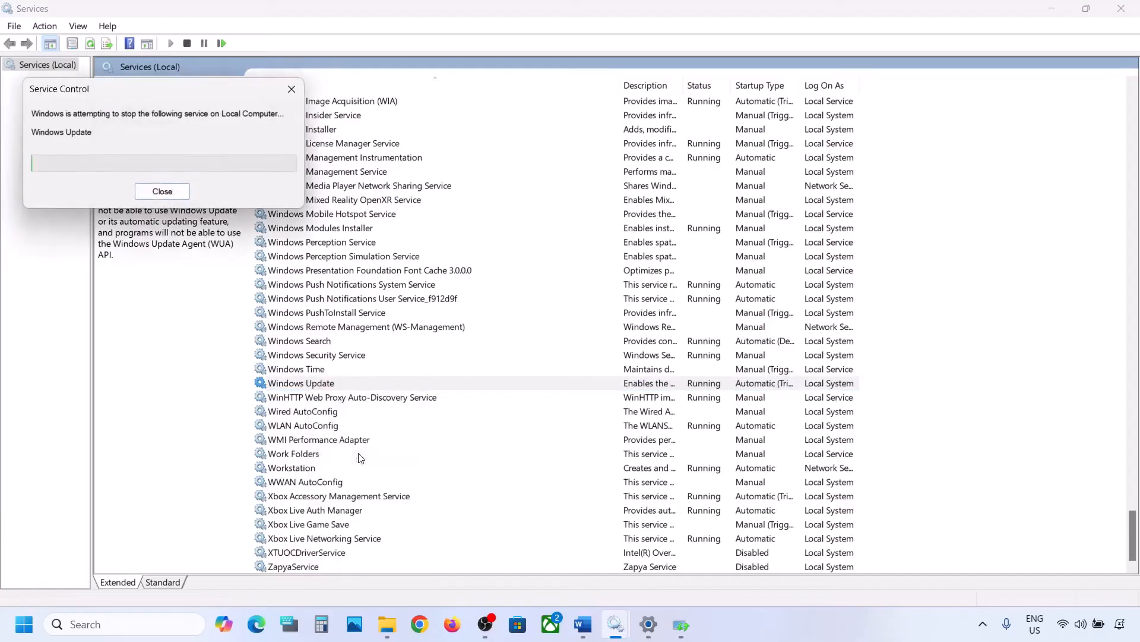
Set the Background Intelligent Transfer Service startup type to Automatic and apply the change.
click(387, 300)
key(b)
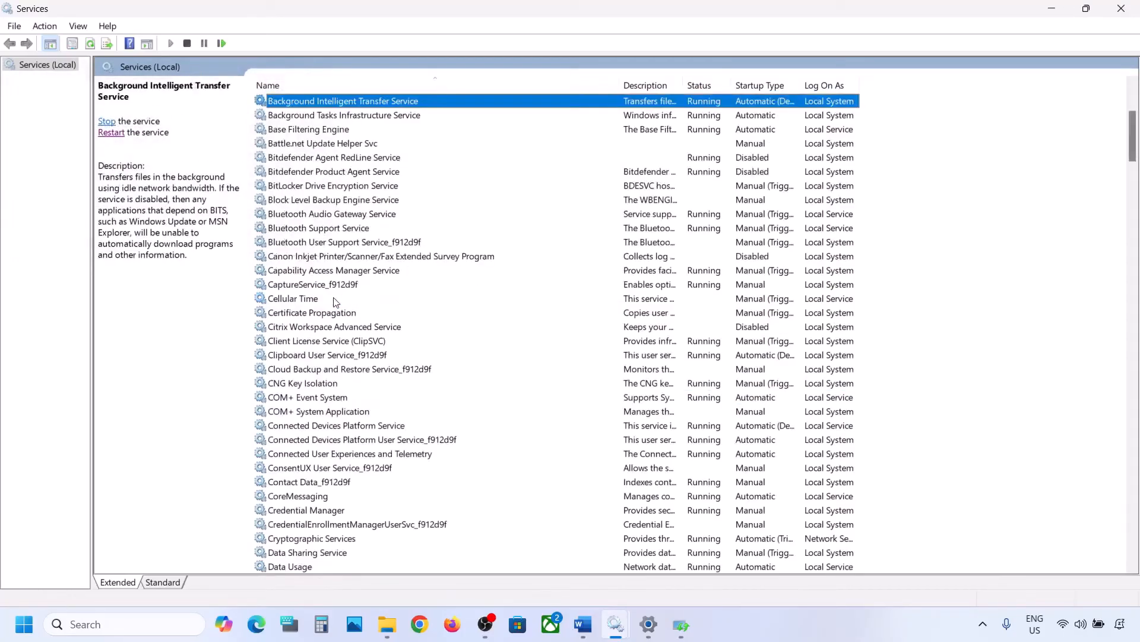
scroll(408, 220, up, 3)
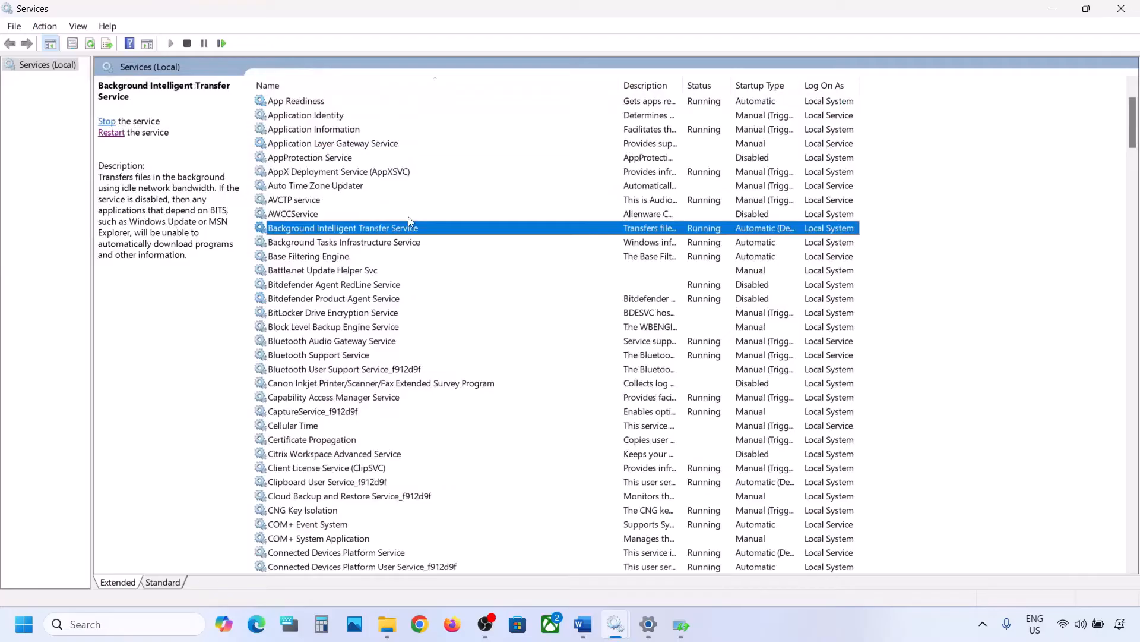
double_click(374, 232)
click(600, 293)
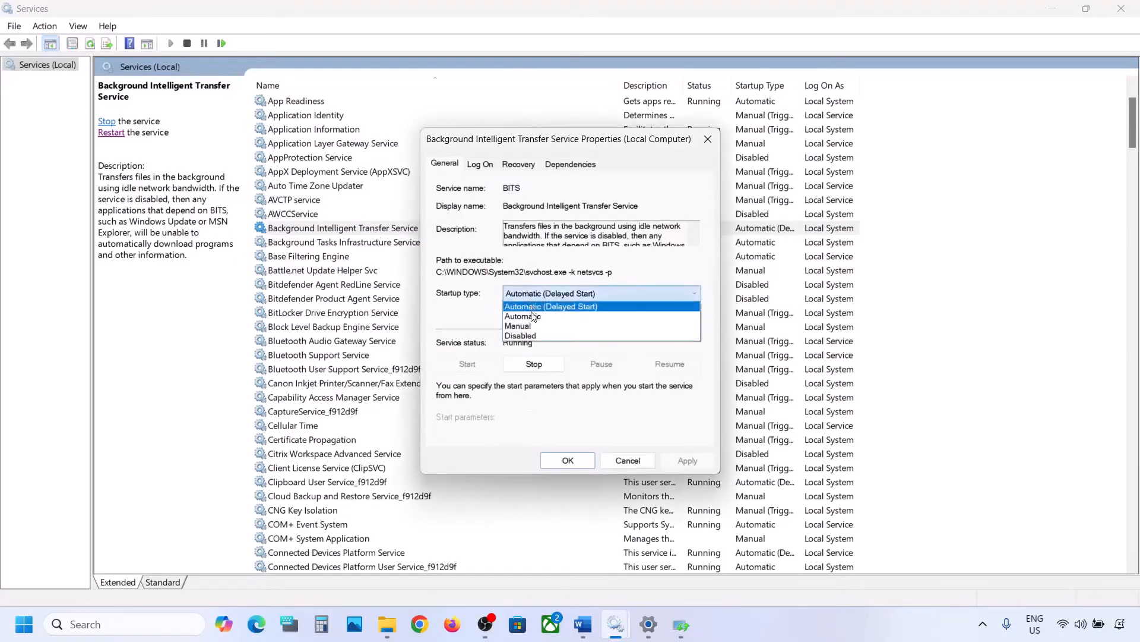
click(535, 308)
click(677, 462)
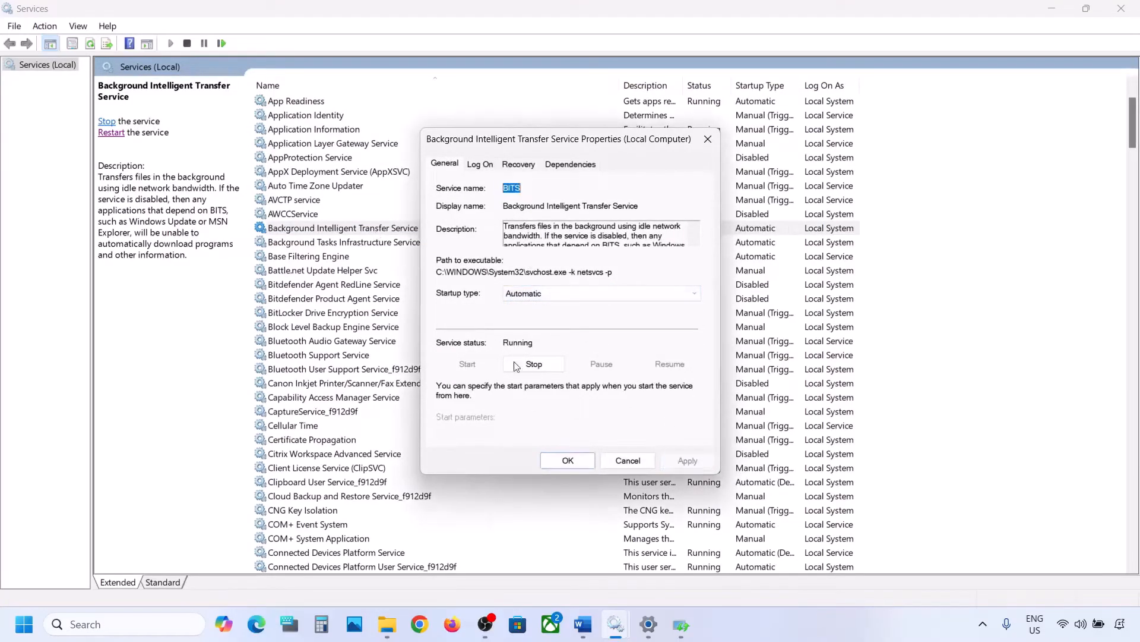
Close the BITS properties and restart the Background Intelligent Transfer Service.
click(568, 461)
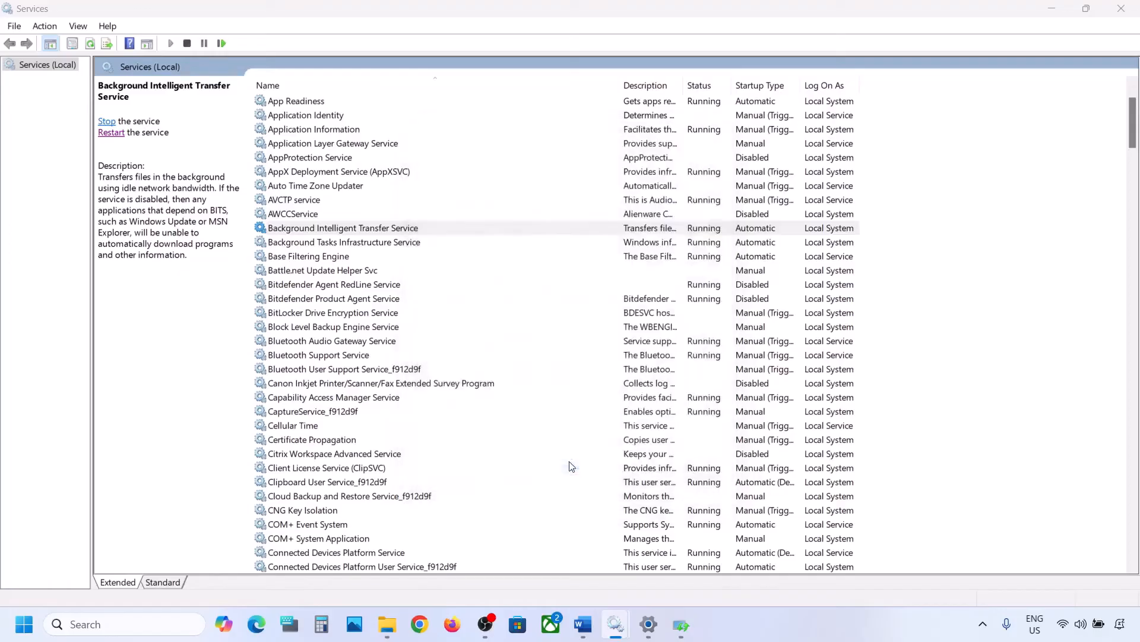
click(351, 232)
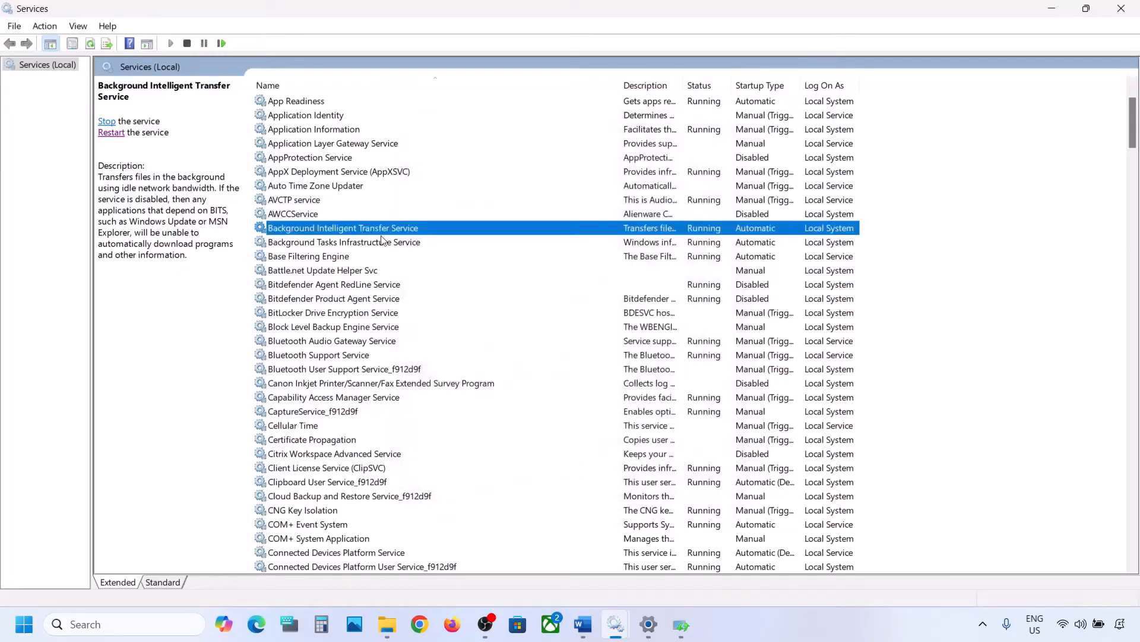
right_click(350, 231)
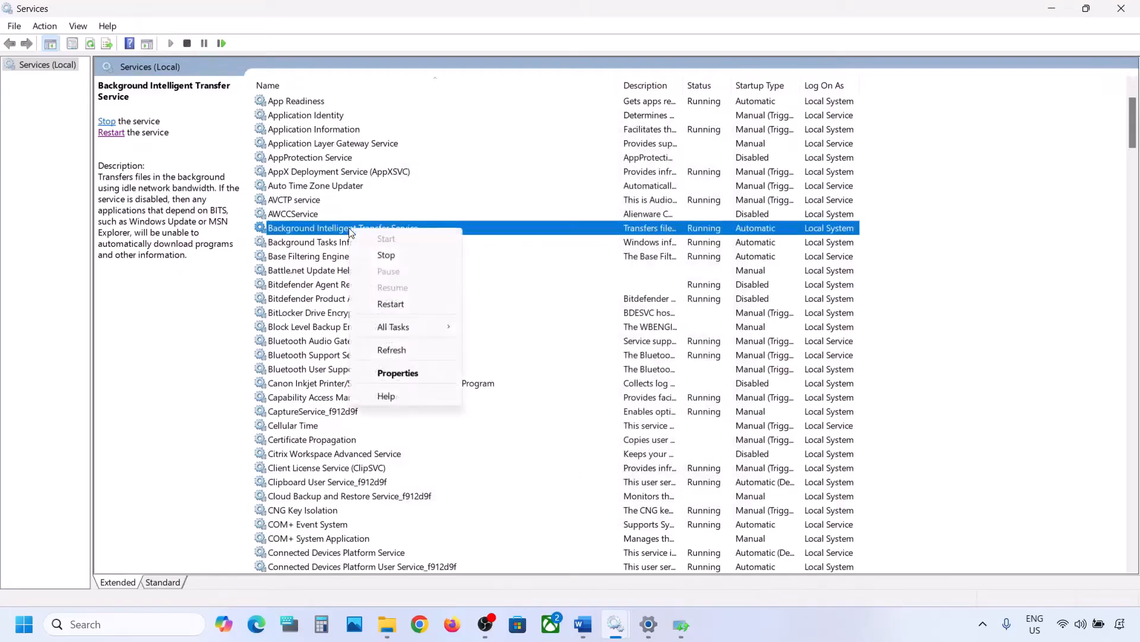
click(391, 305)
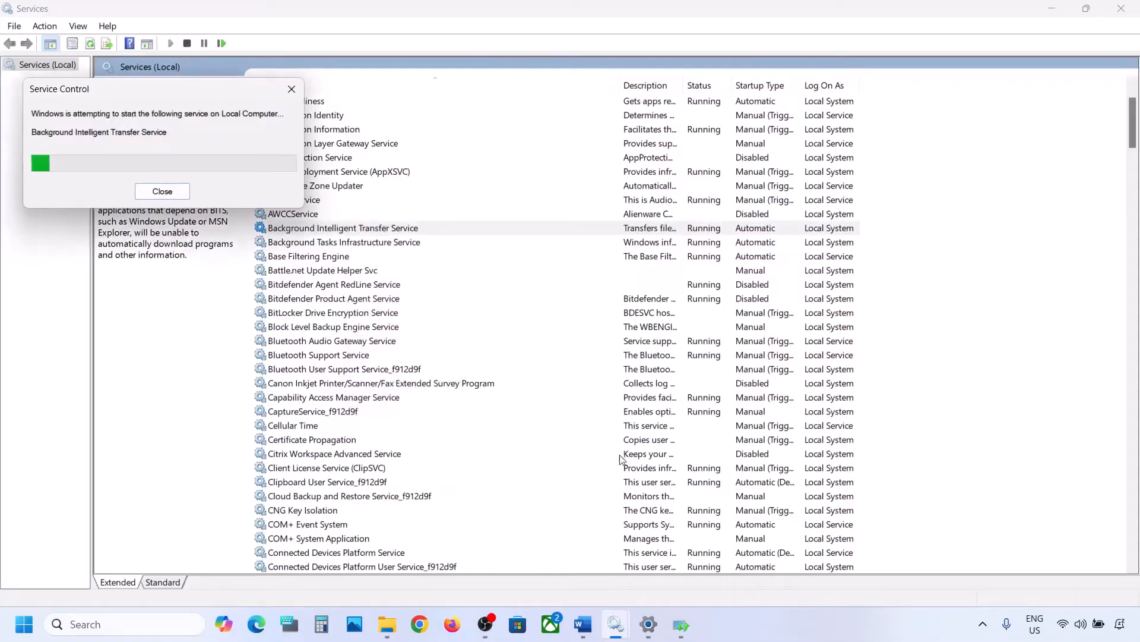
mouse_move(587, 629)
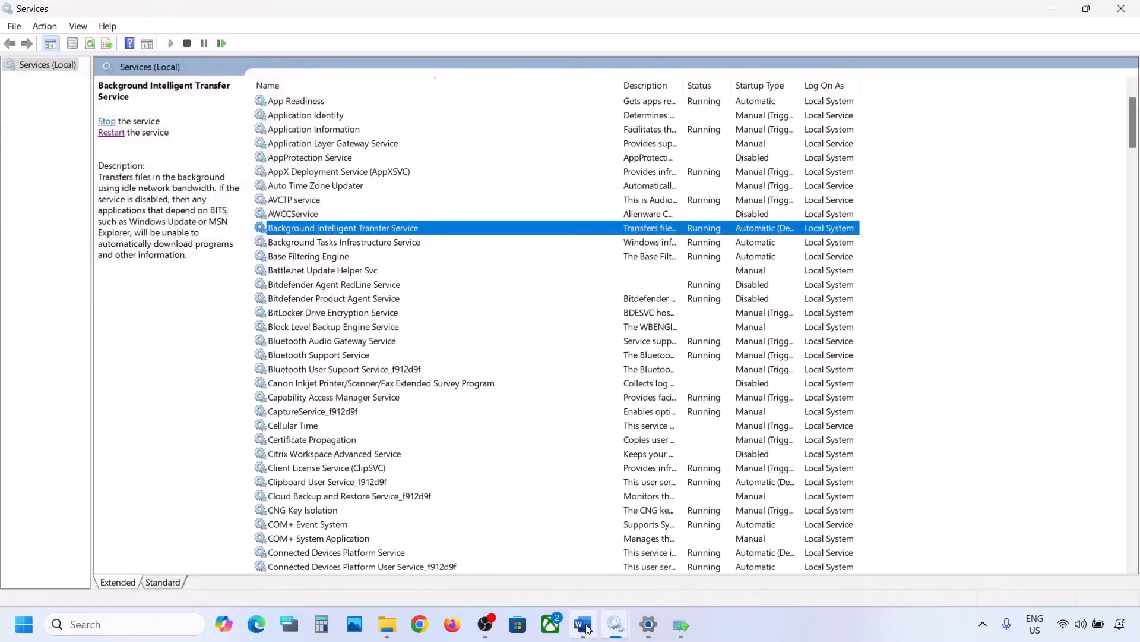
Switch to the Word notes and copy the Windows 11 download link under the Step 5 Installation Assistant heading.
click(584, 625)
scroll(548, 427, down, 4)
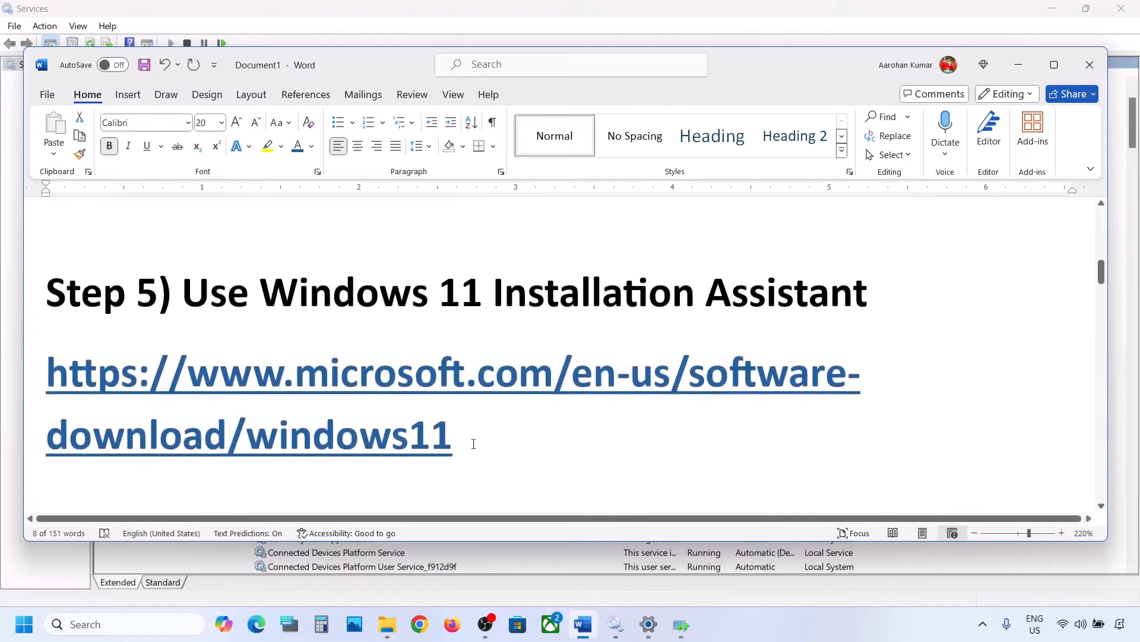
drag(473, 443, 47, 379)
right_click(47, 379)
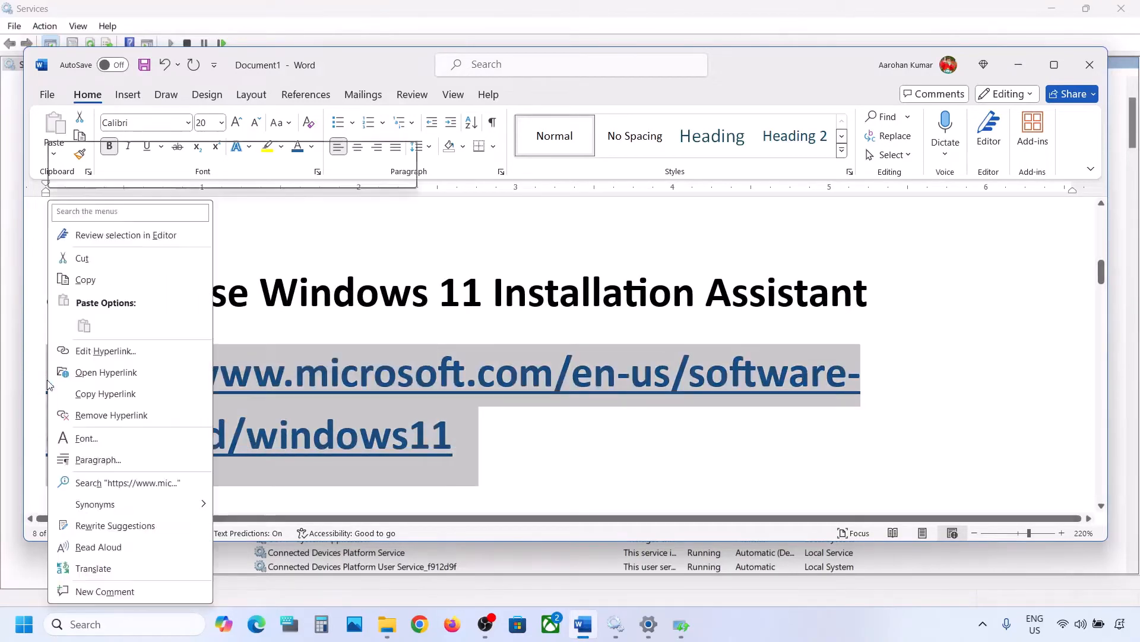
click(109, 279)
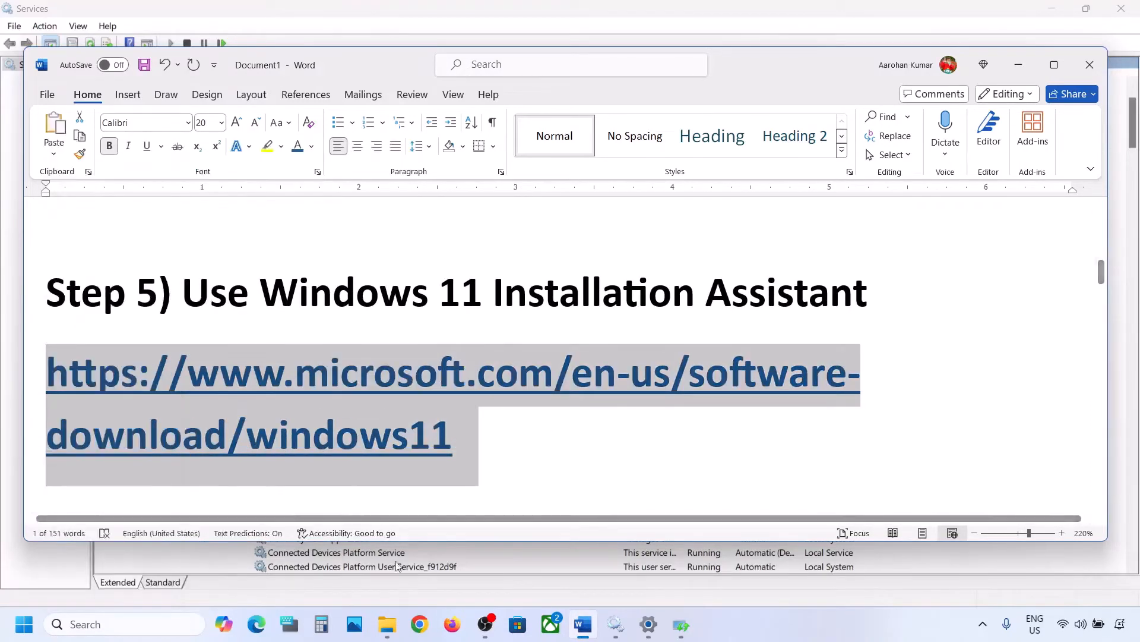
Open the copied Windows 11 download page in Chrome and run the Windows 11 Installation Assistant from Download Now.
click(419, 625)
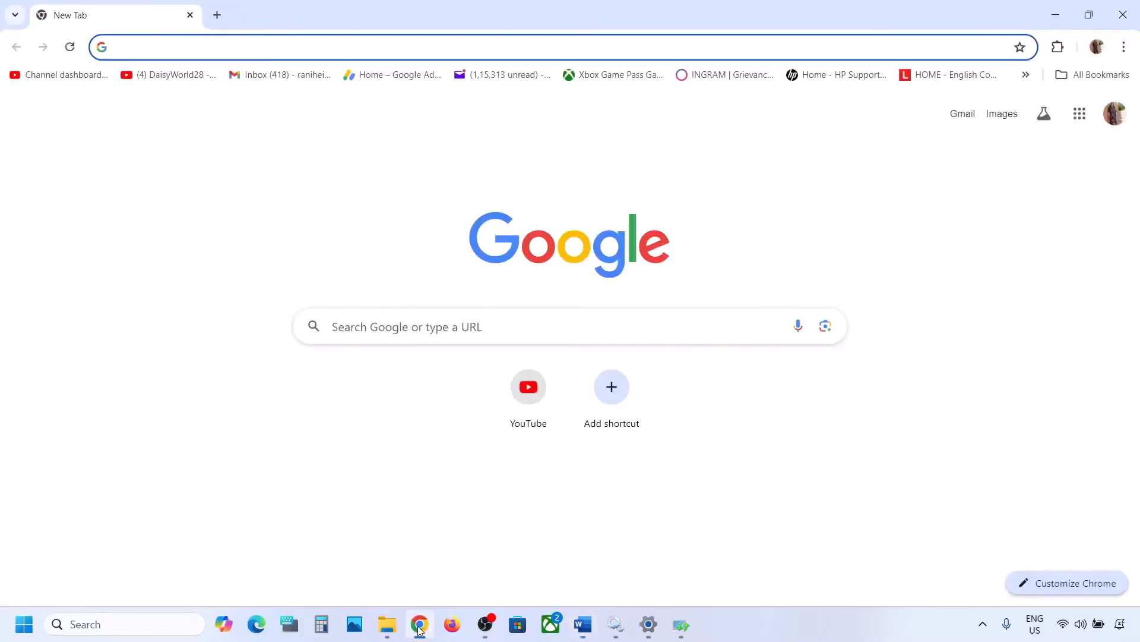
key(ctrl+v)
key(Return)
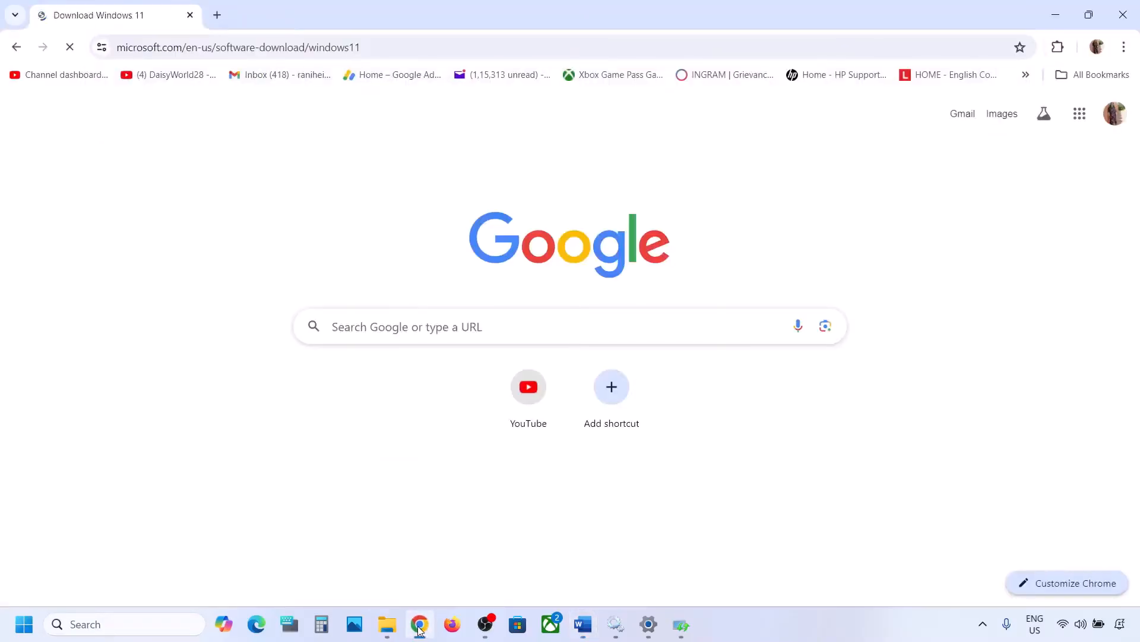
scroll(484, 398, down, 1)
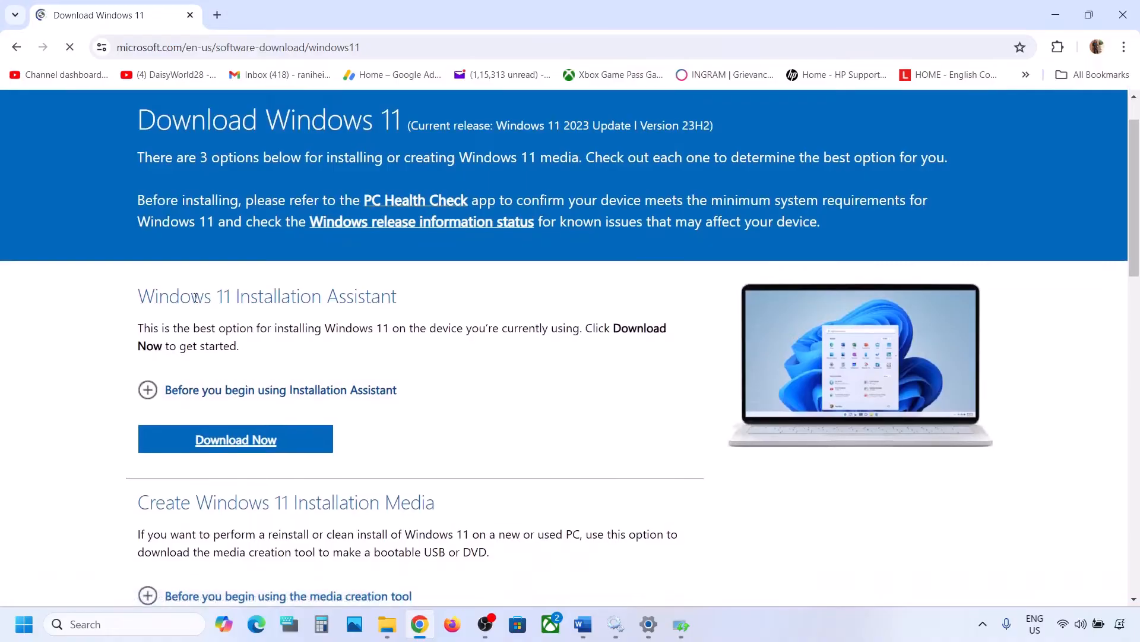
click(243, 439)
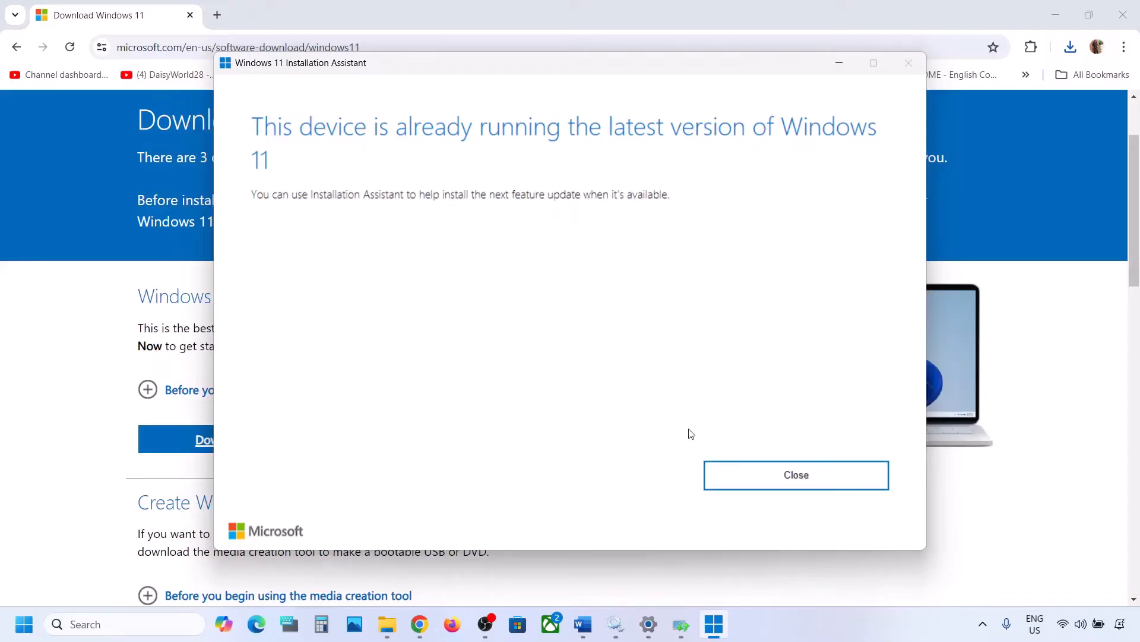
click(839, 63)
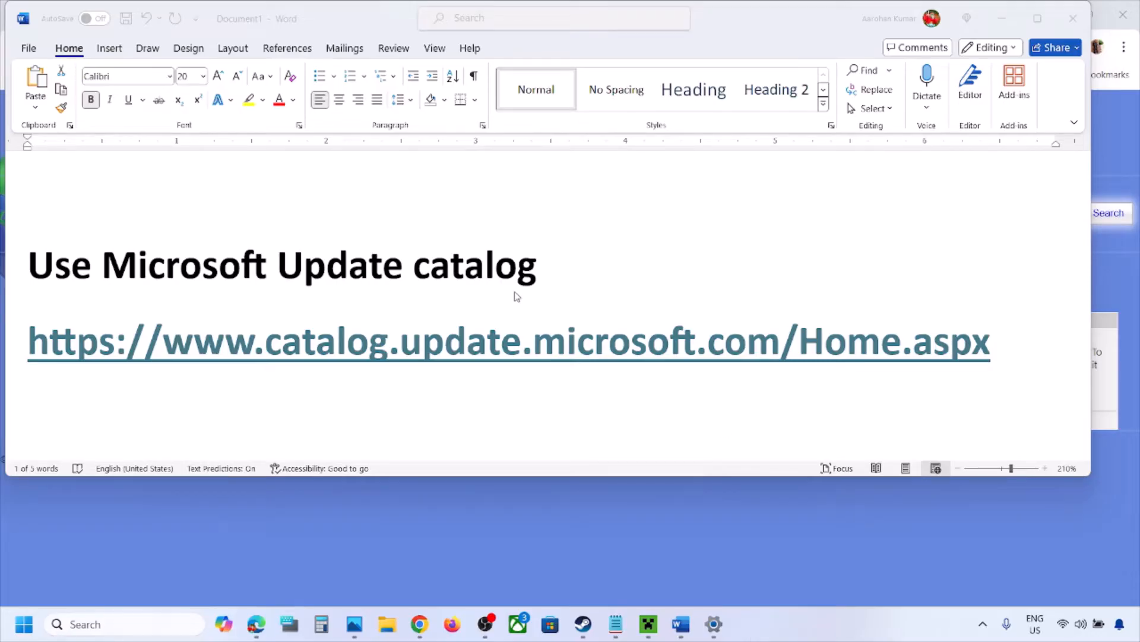
Copy the Microsoft Update Catalog link from the Word notes and open the catalog in the browser.
triple_click(735, 349)
right_click(735, 349)
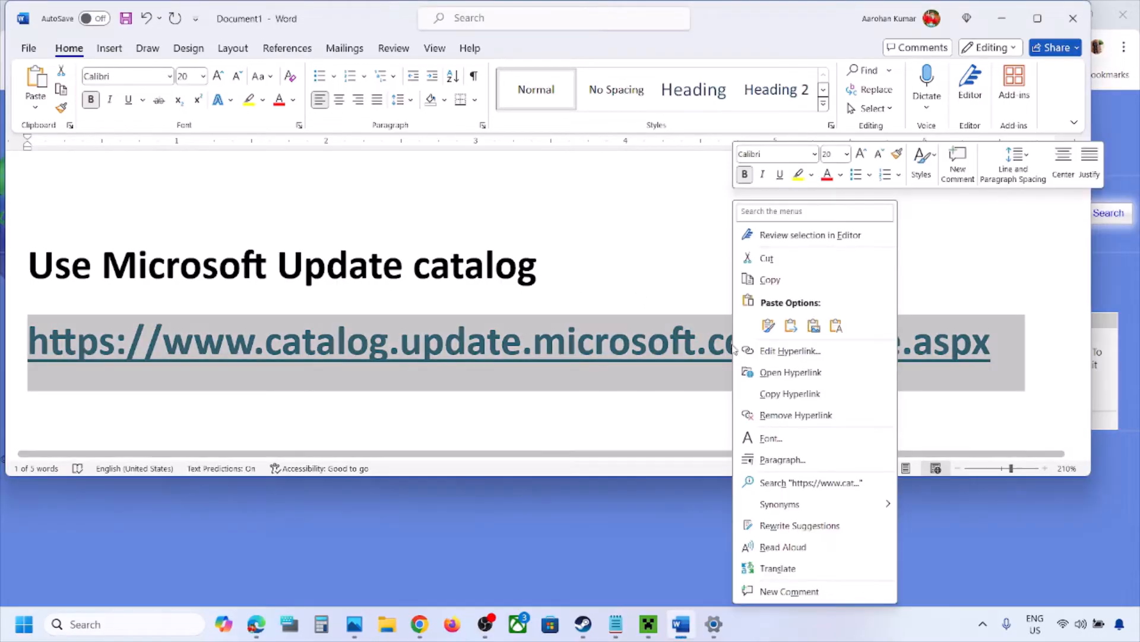
click(795, 284)
click(663, 531)
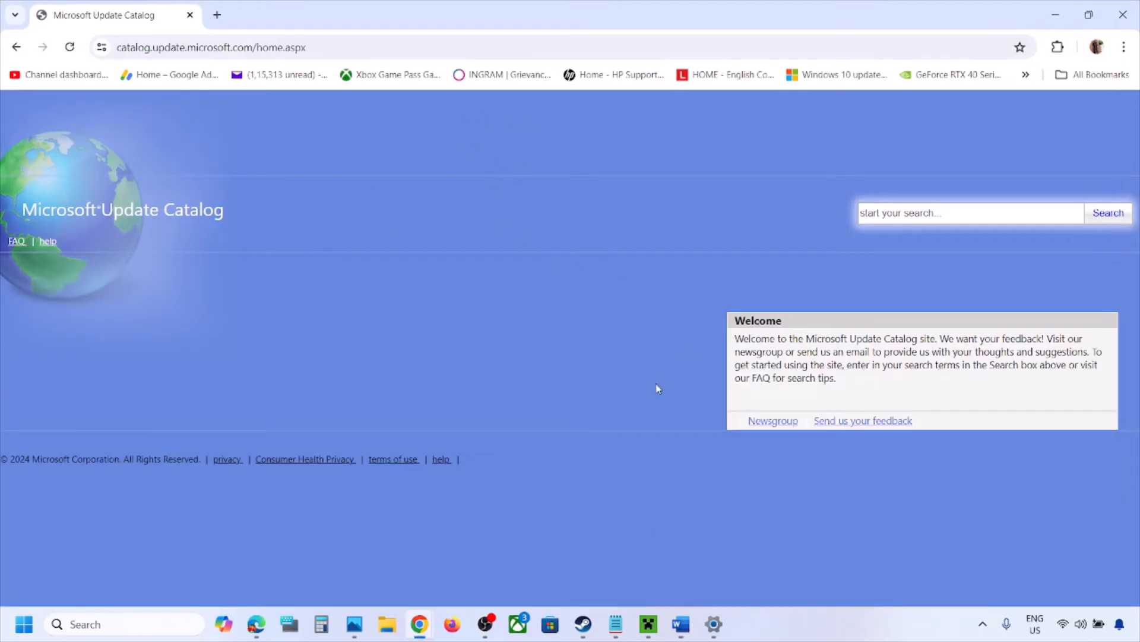
Search the Microsoft Update Catalog for KB5043145, the update number copied from Windows Update history.
click(903, 215)
click(714, 624)
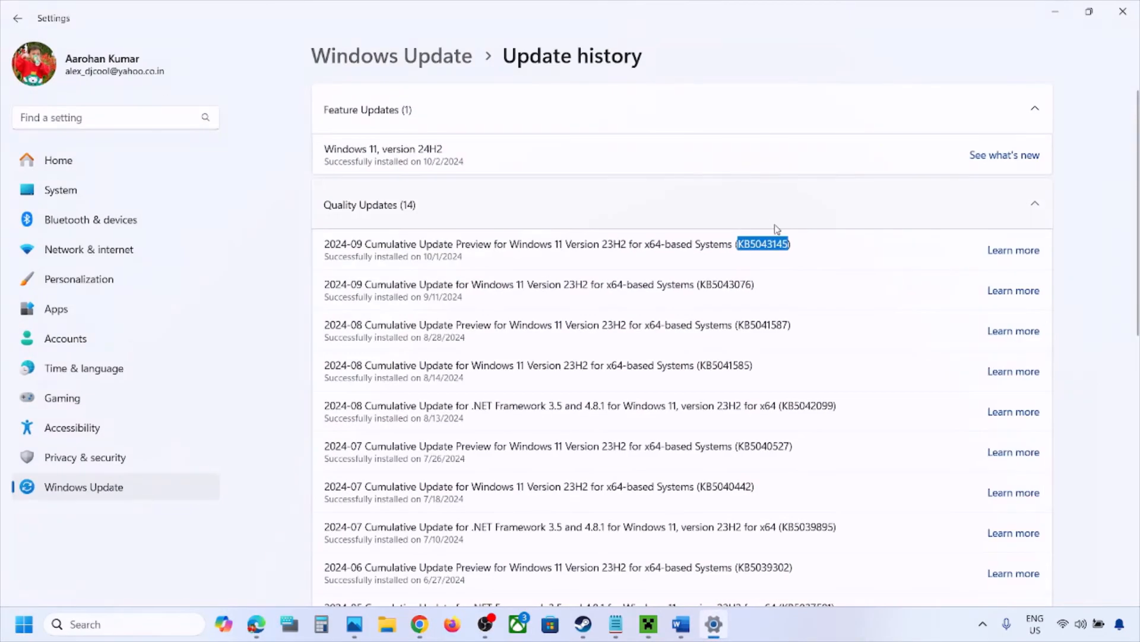
click(1055, 11)
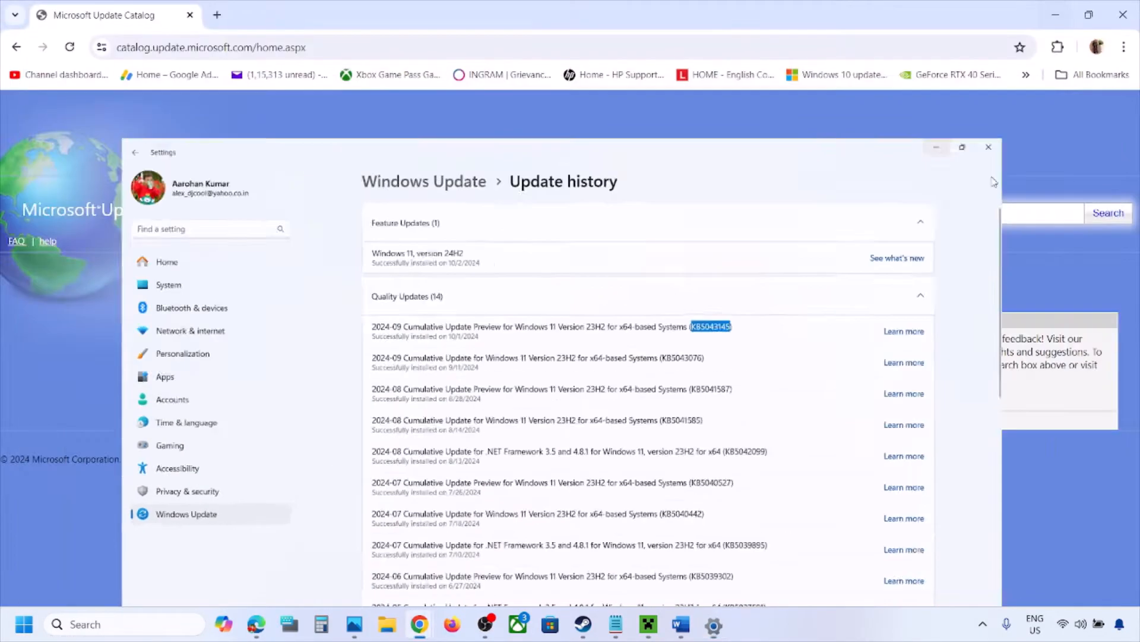
click(951, 215)
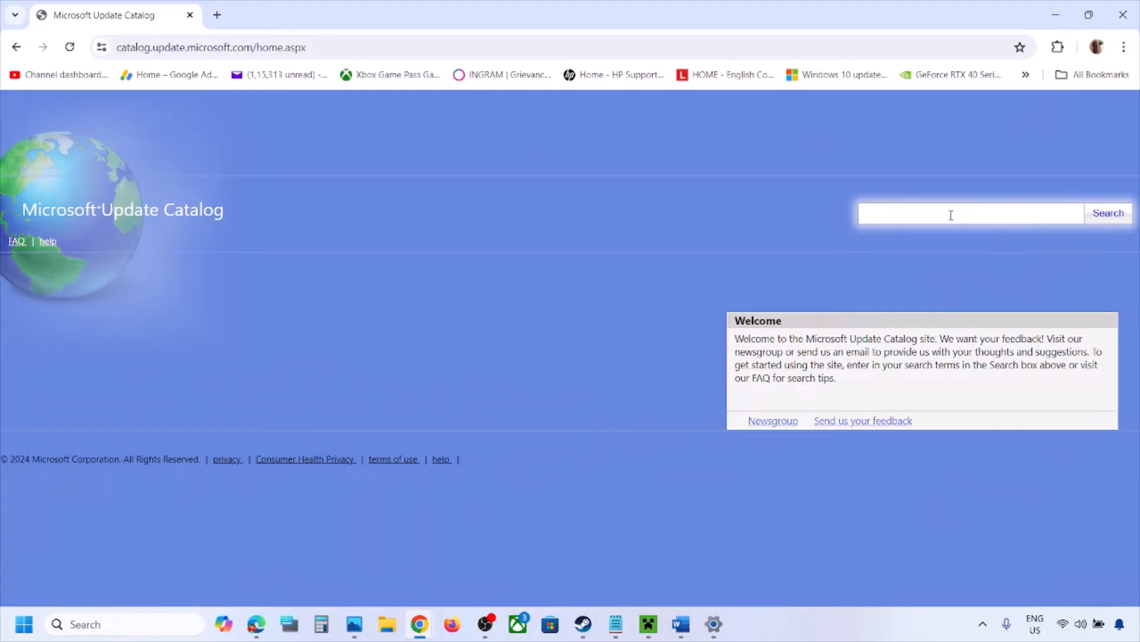
key(ctrl+v)
click(1128, 212)
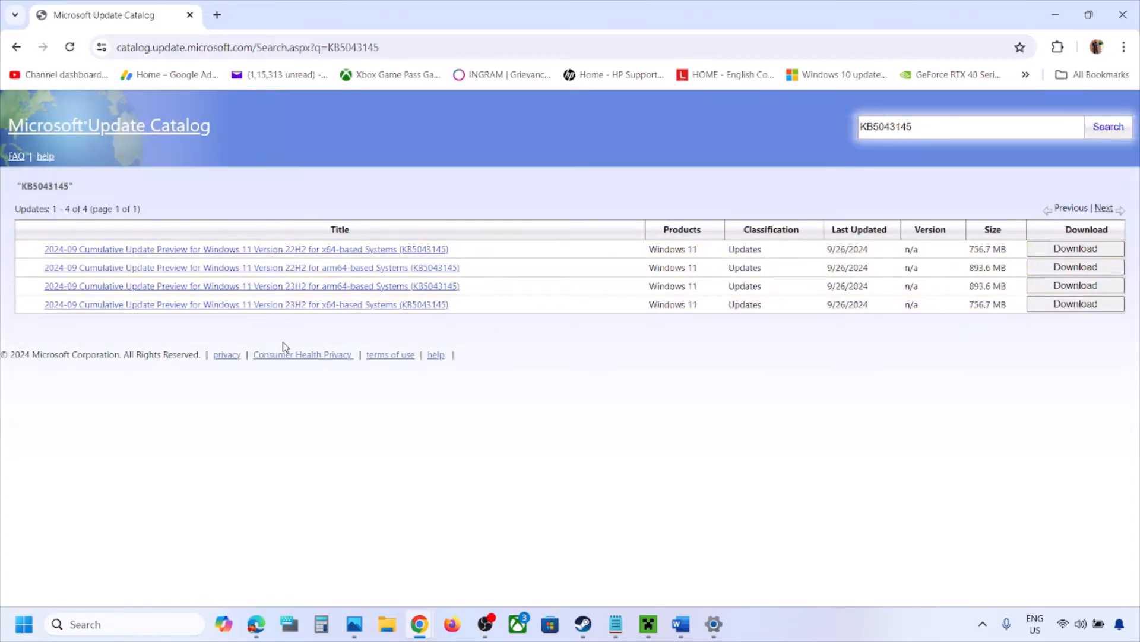
Run winver from the taskbar search to check the installed Windows version.
click(98, 625)
text(winve)
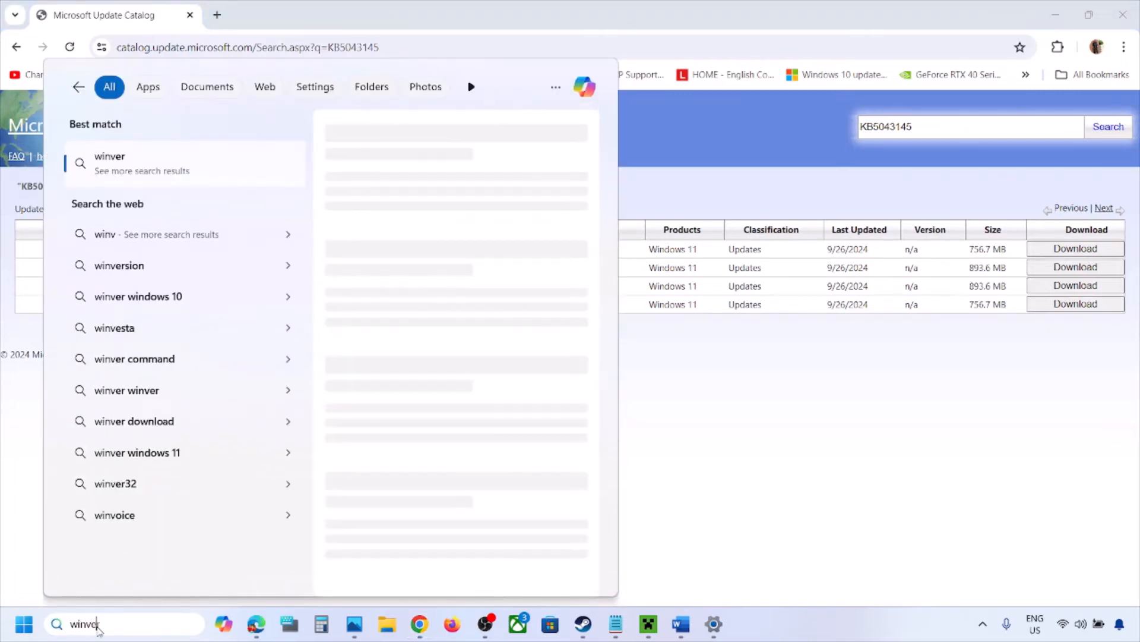
text(r)
click(117, 168)
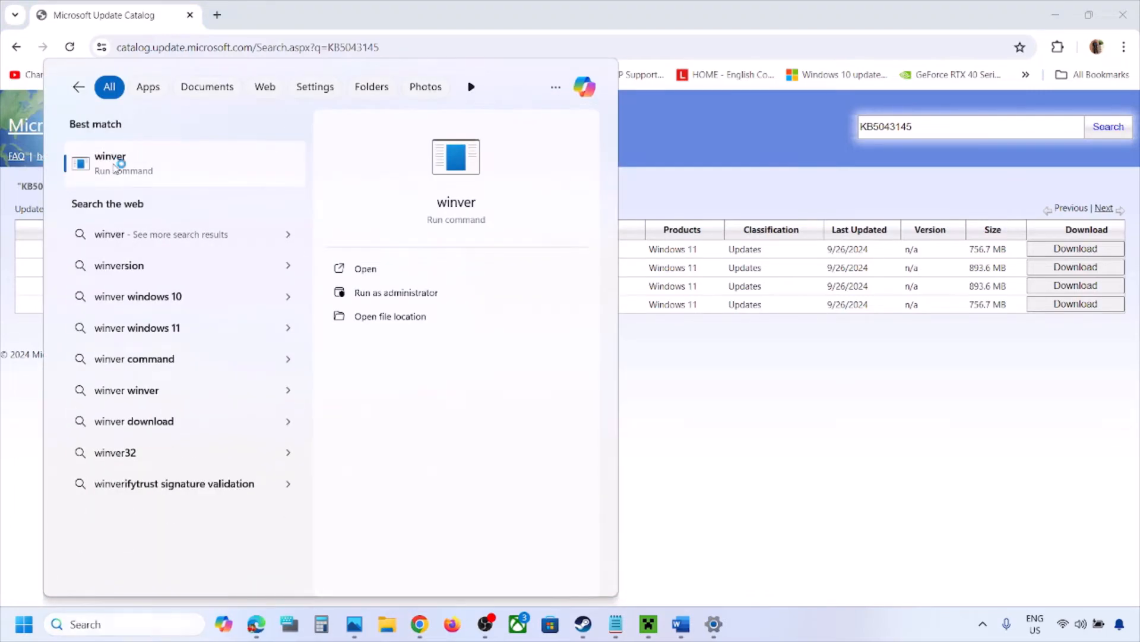
drag(237, 41, 623, 275)
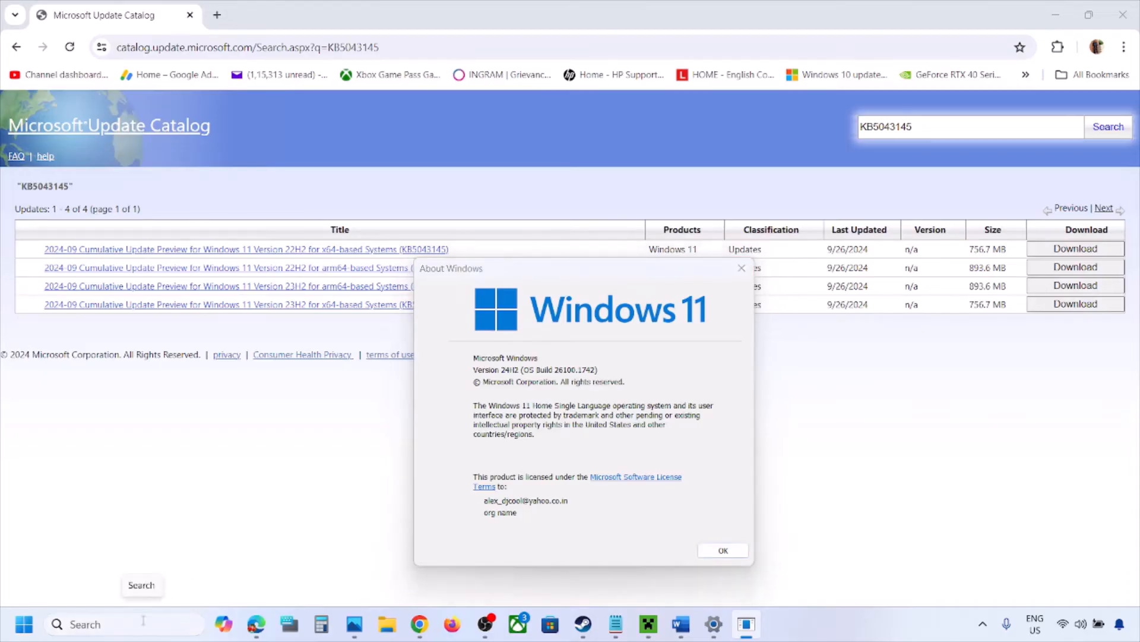
Open System > About in Settings and examine the system type under Device specifications.
key(alt+Tab)
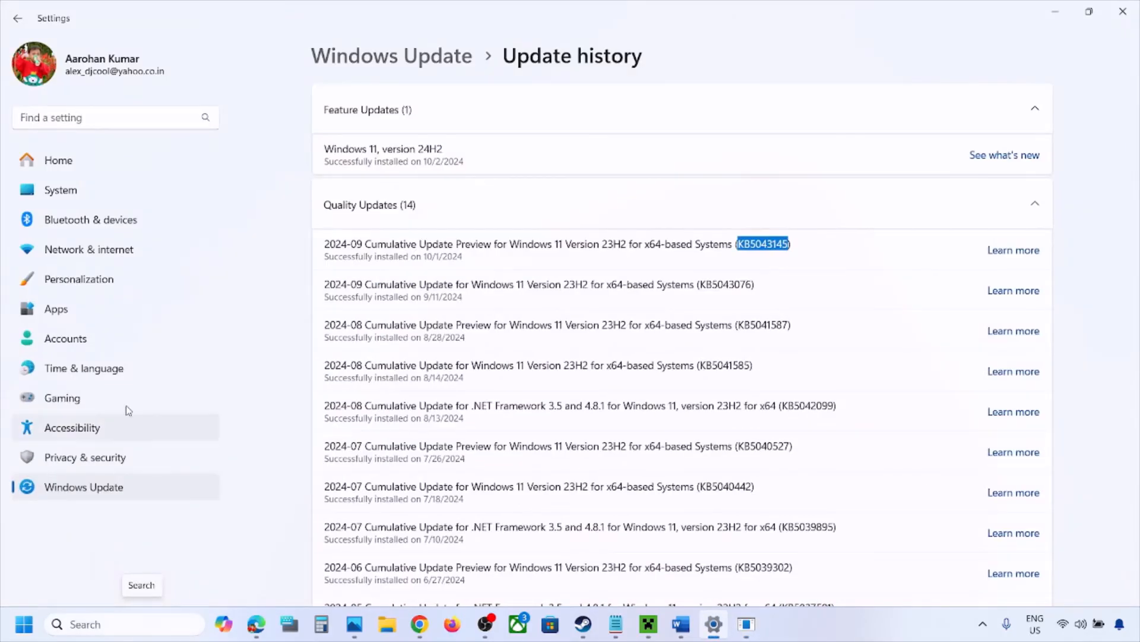
click(74, 197)
scroll(449, 326, down, 10)
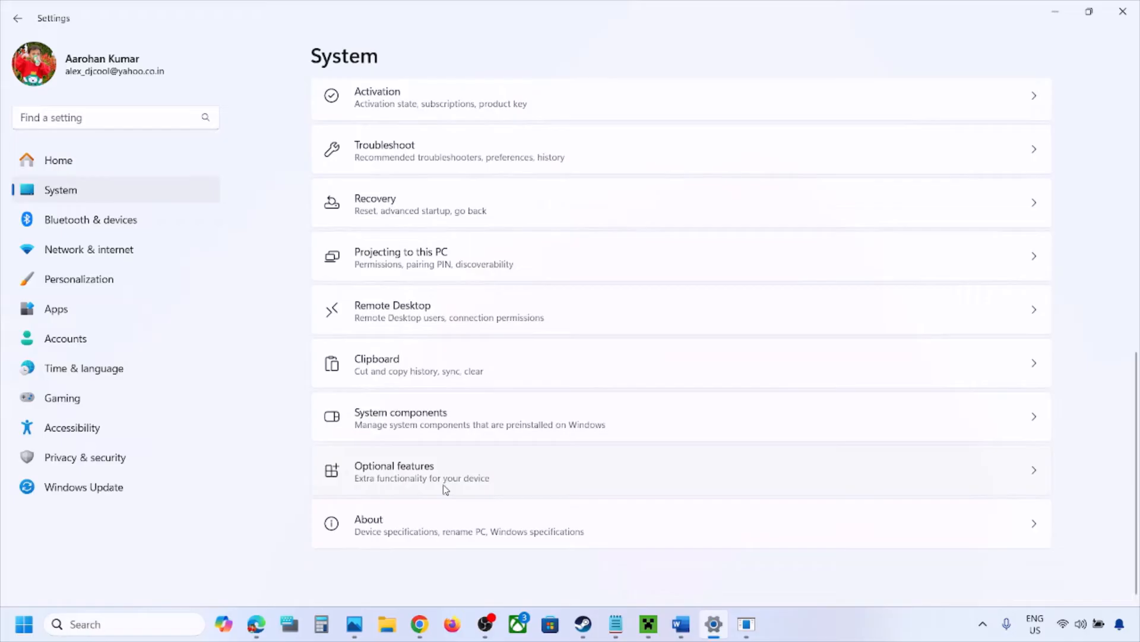
click(407, 539)
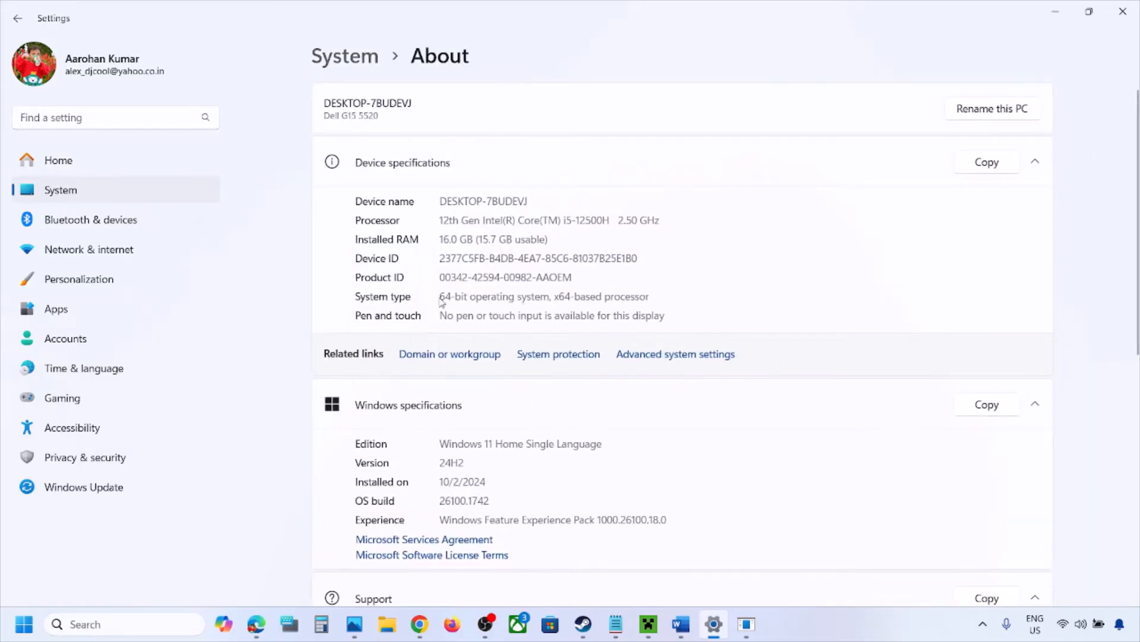
drag(653, 296, 514, 296)
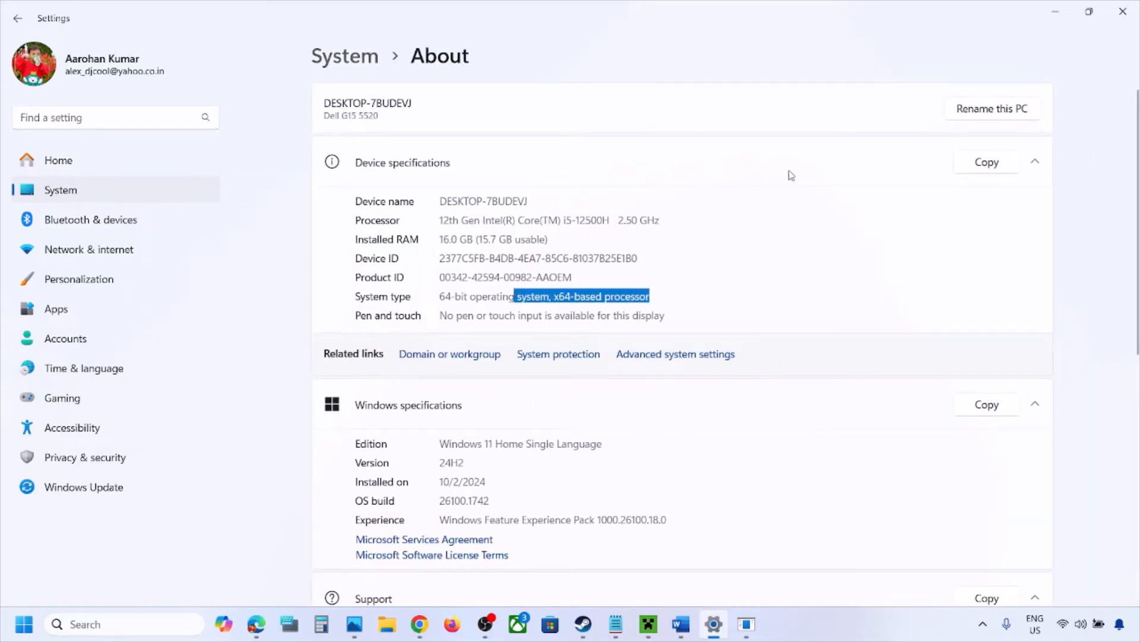
Download the .msu file for the 2024-09 Cumulative Update Preview for Windows 11 Version 23H2 x64 (KB5043145).
click(1058, 15)
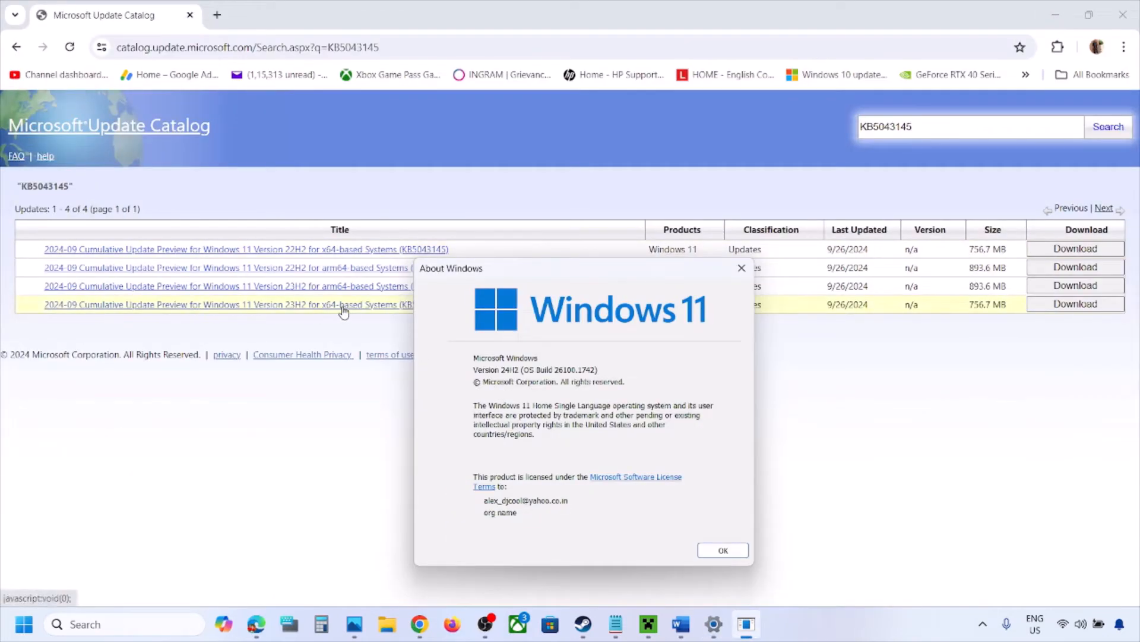
click(307, 331)
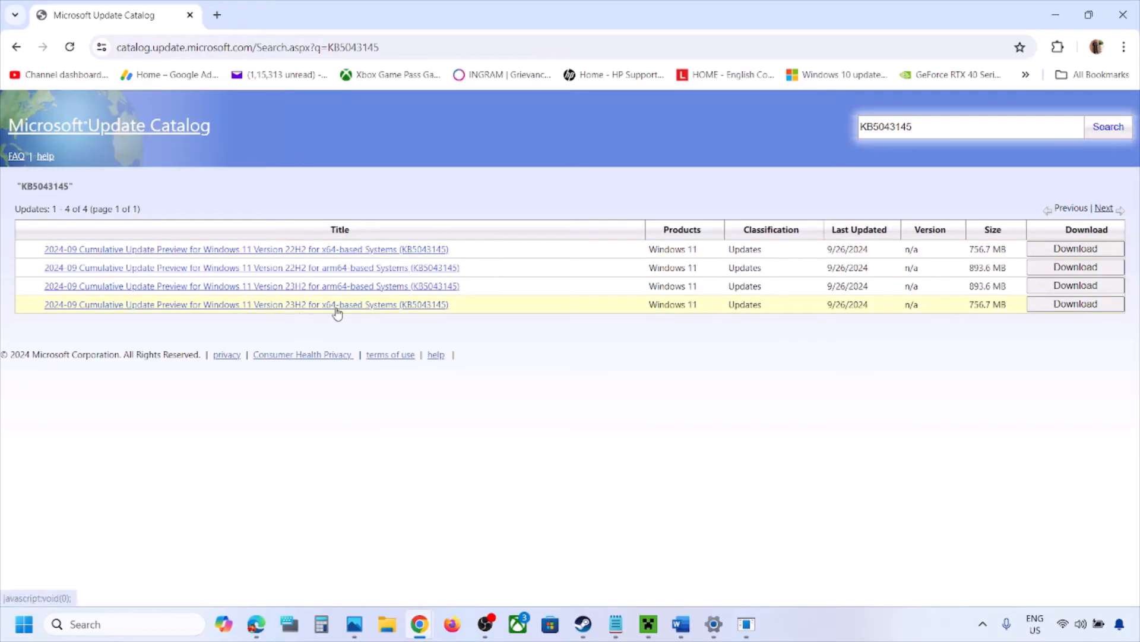
click(1083, 315)
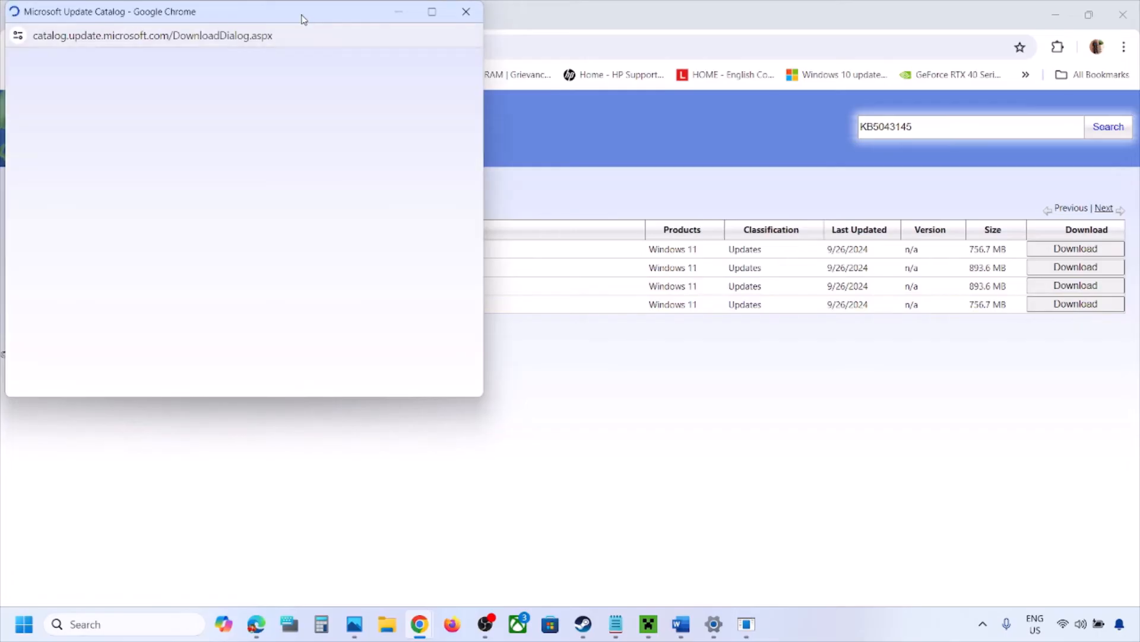
drag(301, 17, 579, 112)
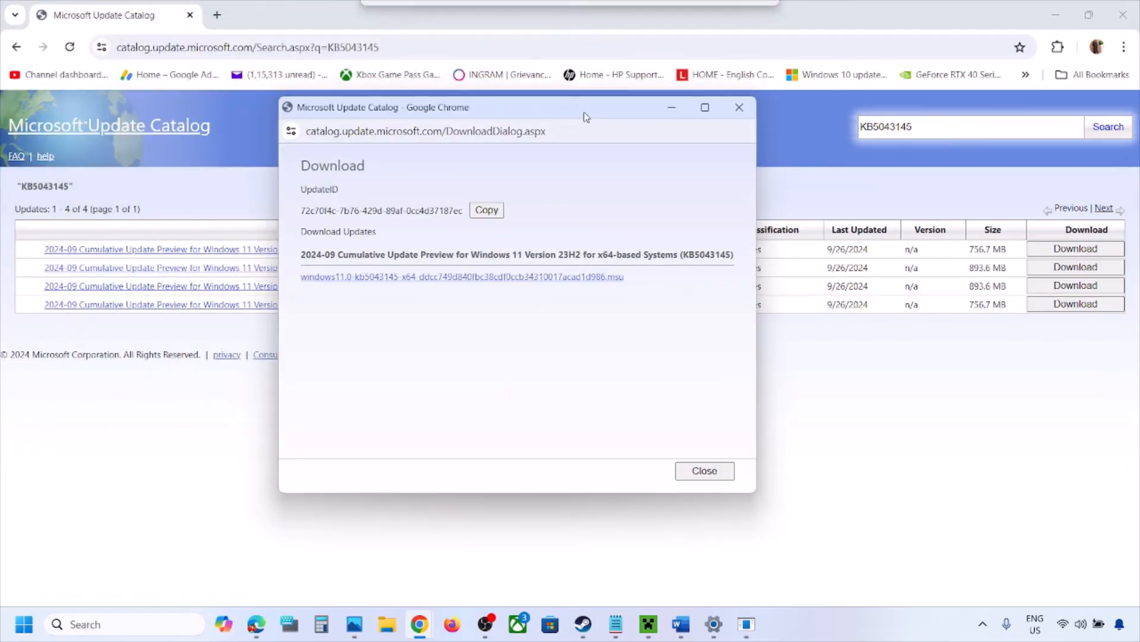
click(509, 279)
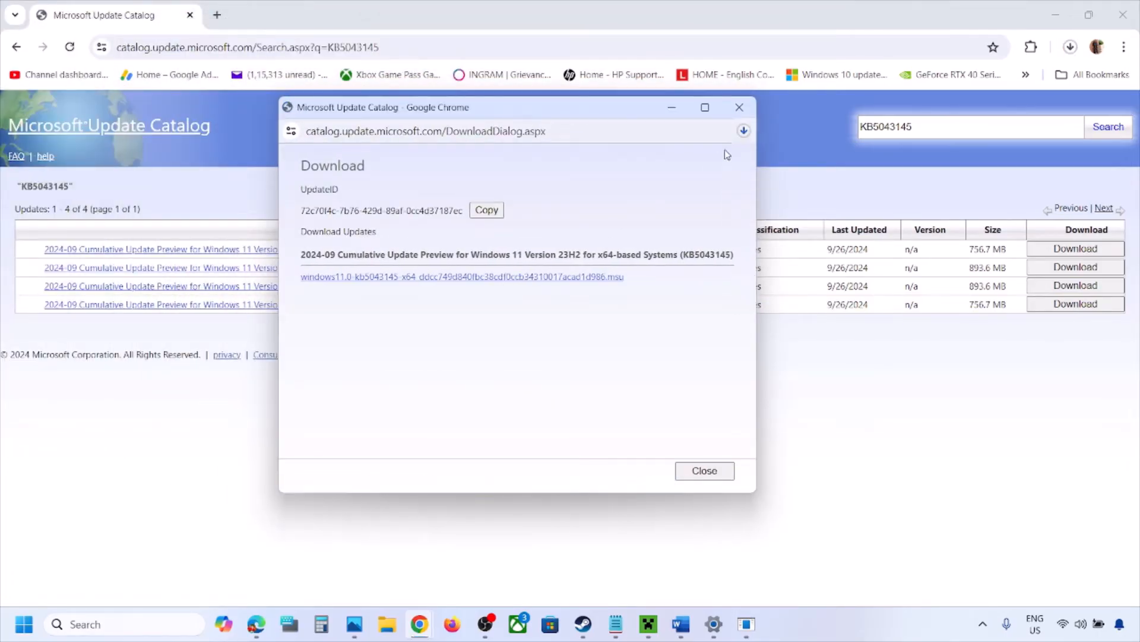
click(744, 131)
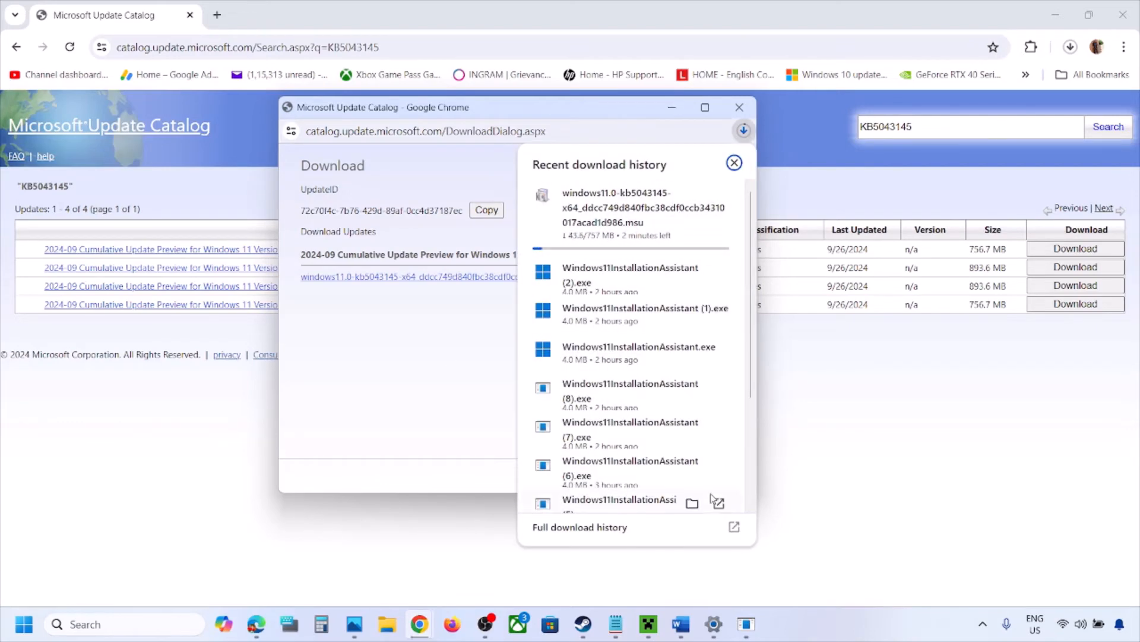
click(861, 506)
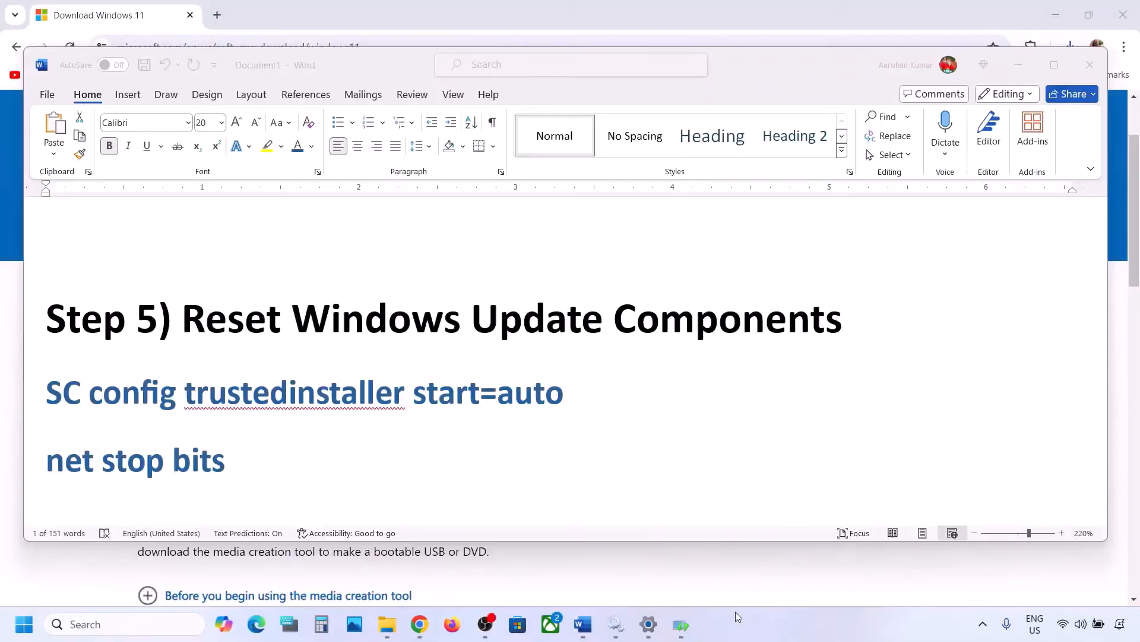
Highlight the Step 5 heading "Reset Windows Update Components" in the Word notes.
click(190, 314)
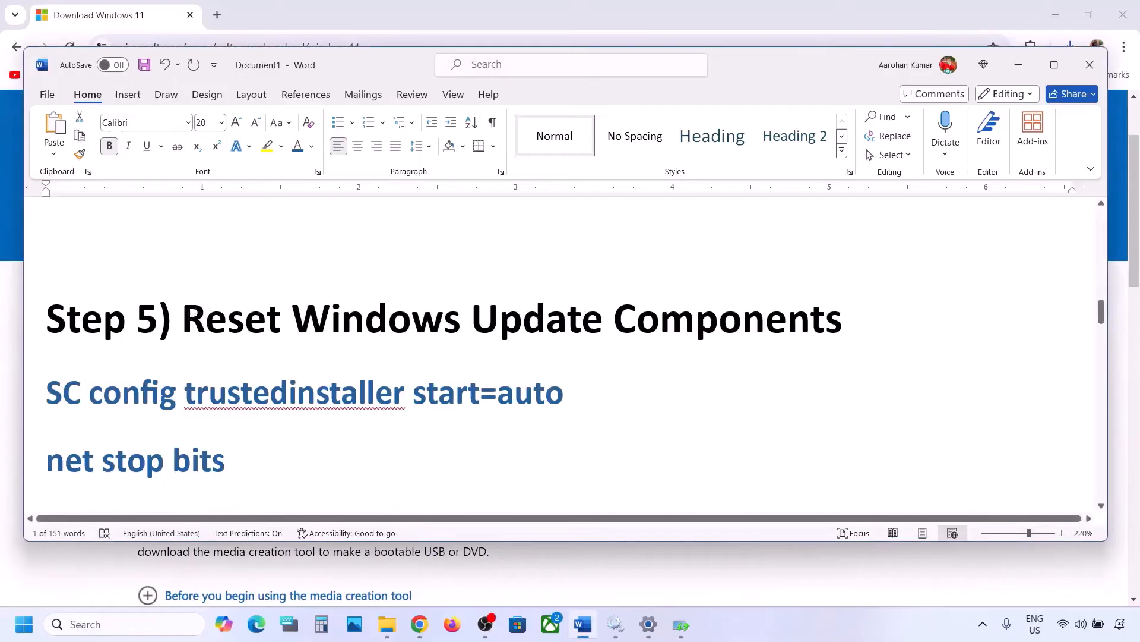
drag(188, 313, 842, 324)
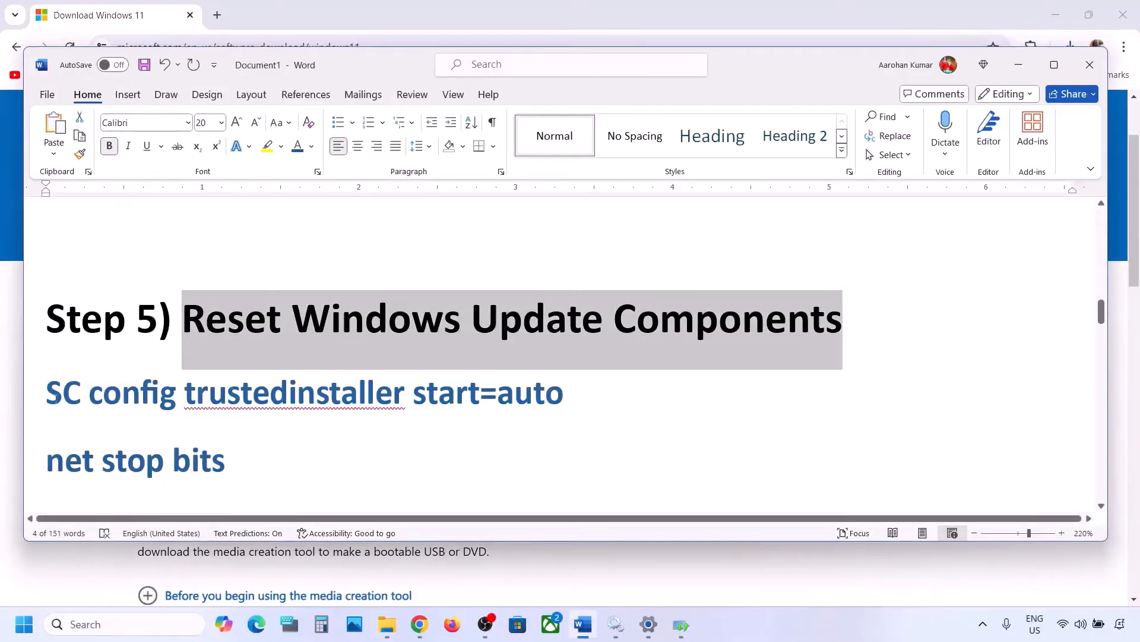
Select and copy the Step 5 command lines, from SC config trustedinstaller start=auto through net start appidsvc.
drag(47, 389, 89, 370)
scroll(46, 390, down, 3)
scroll(46, 390, down, 10)
scroll(46, 390, down, 10)
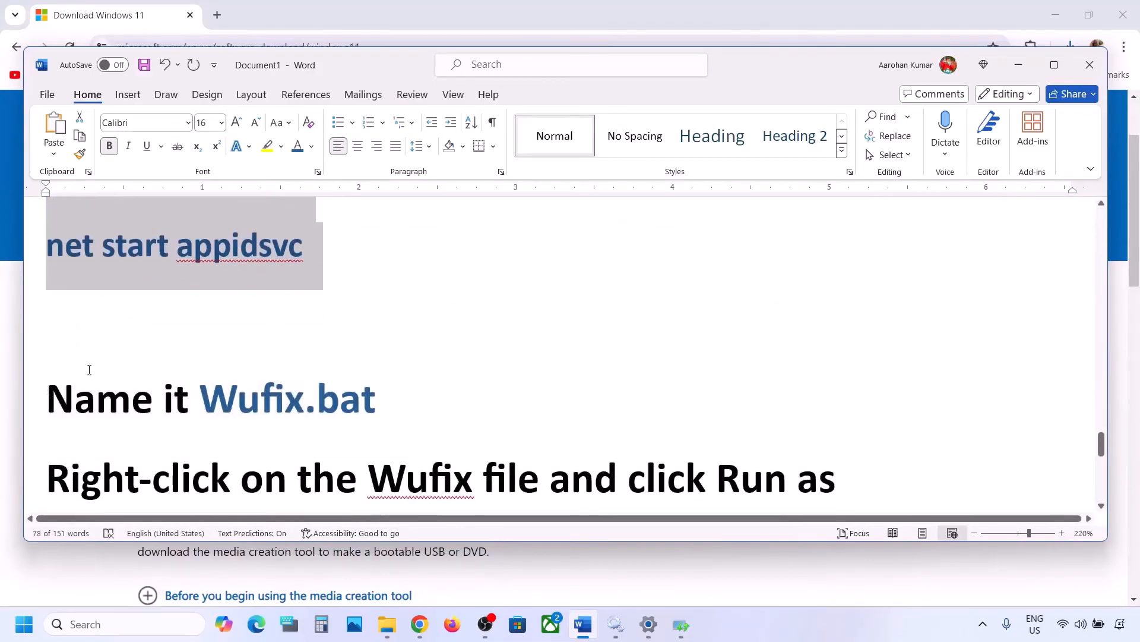
scroll(172, 327, up, 2)
right_click(176, 301)
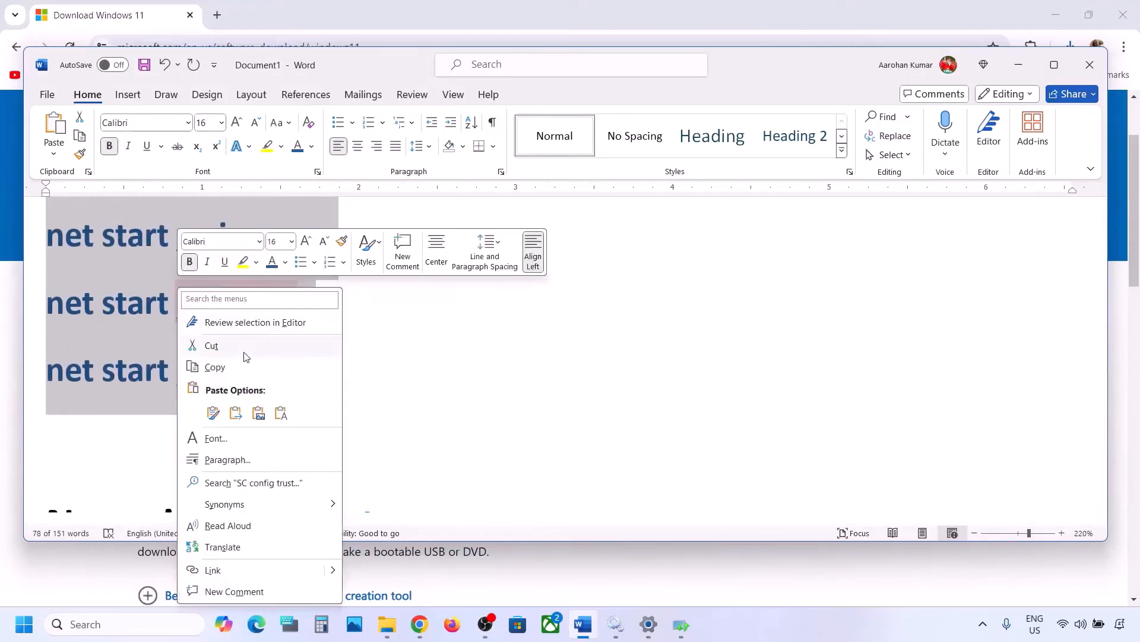
click(236, 366)
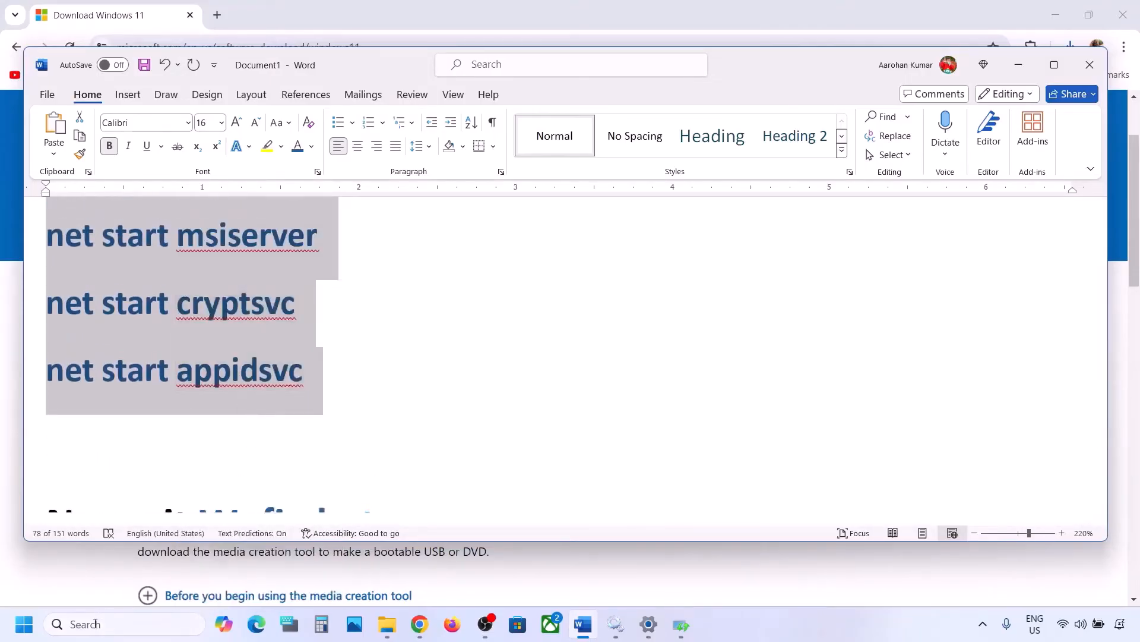
Open Notepad from the taskbar search and paste the copied commands into a new document.
click(95, 624)
text(note)
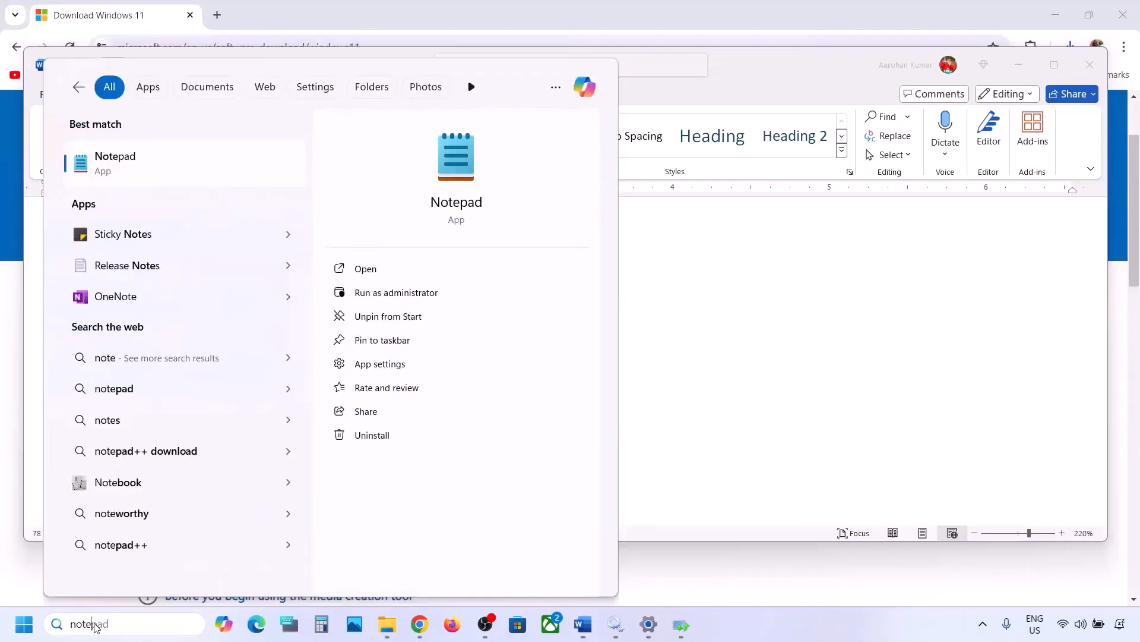
key(Return)
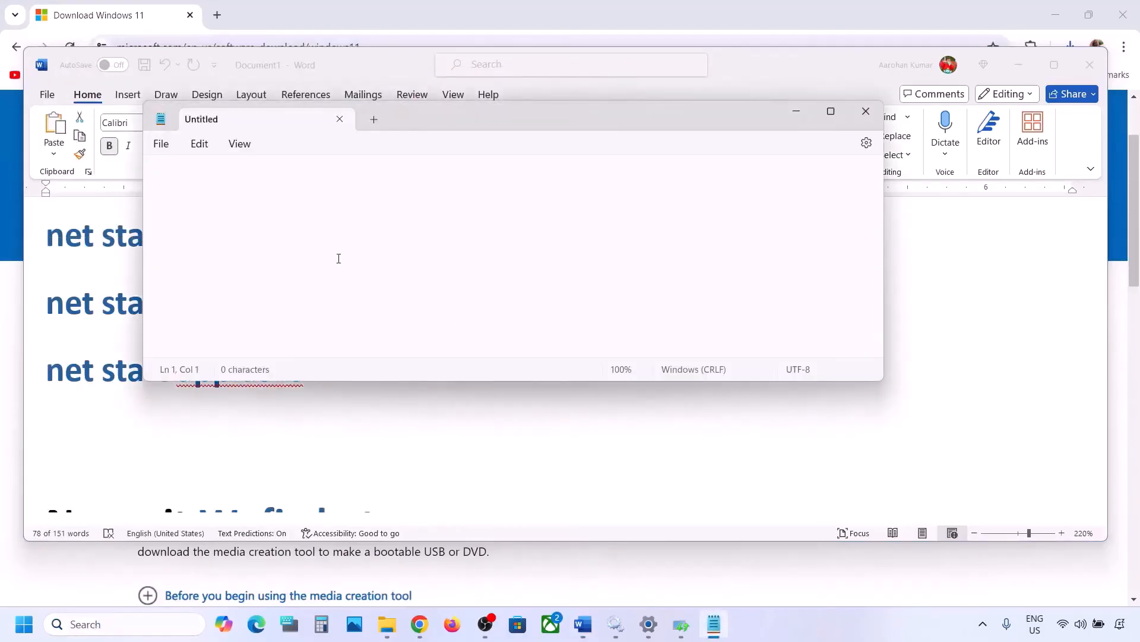
key(ctrl+v)
scroll(319, 211, up, 4)
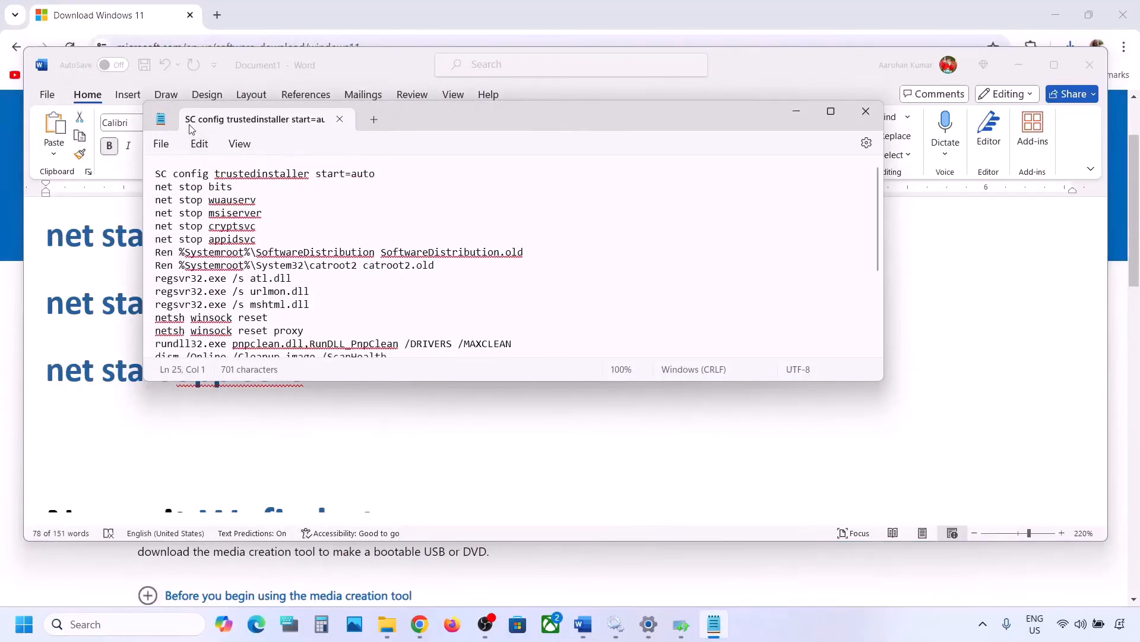
Save the Notepad file on the Desktop as Wufix.bat with the save type set to All files.
click(160, 143)
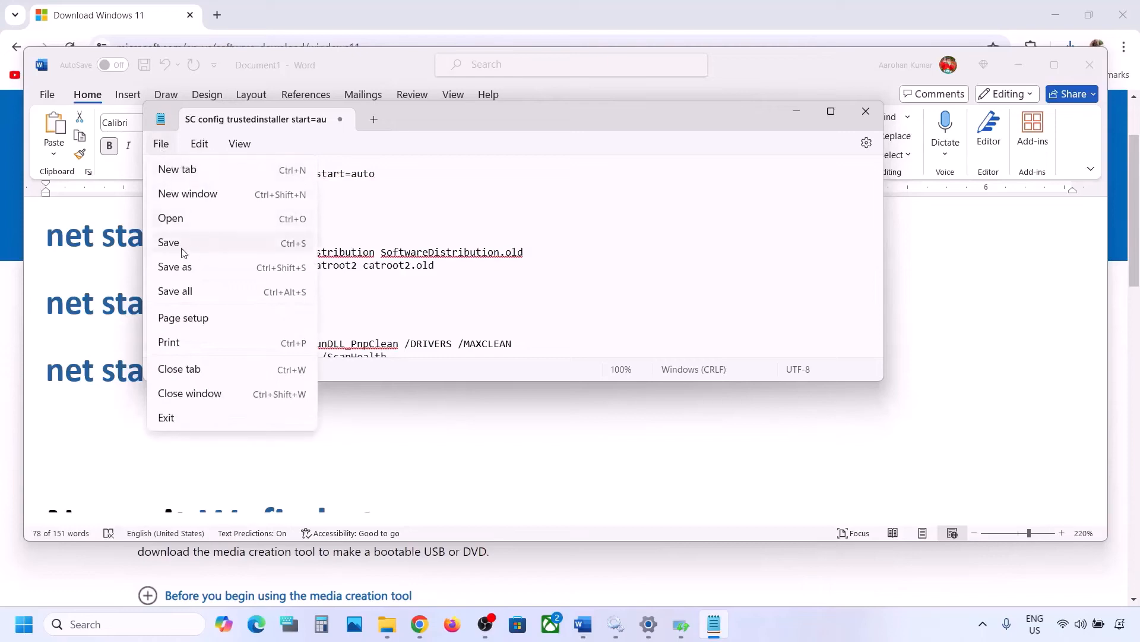
click(180, 270)
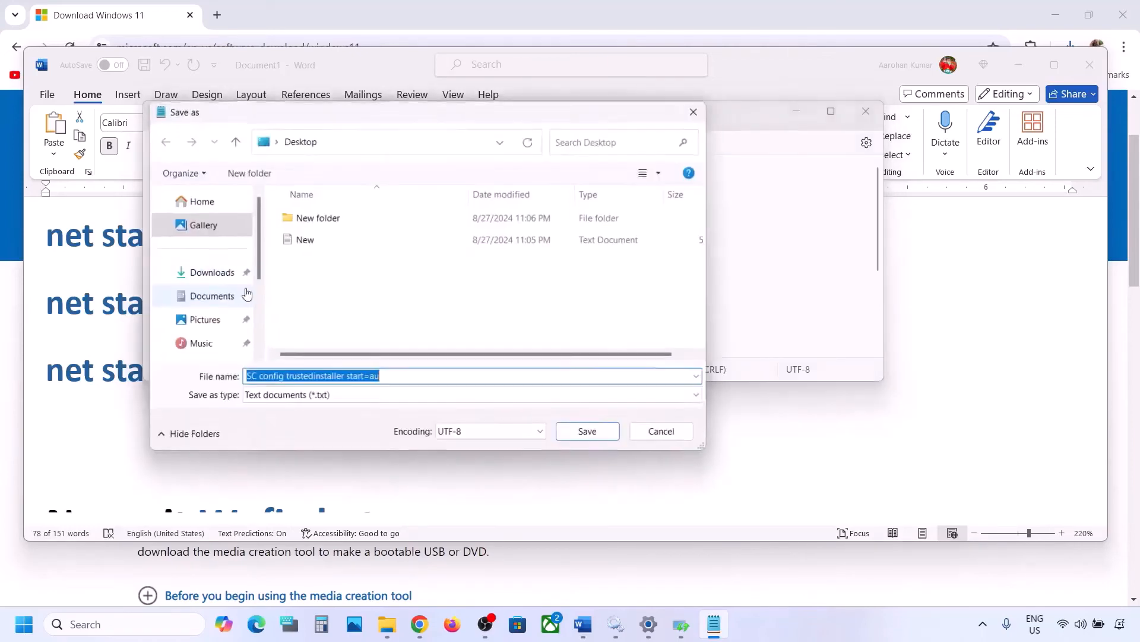
click(123, 375)
scroll(123, 376, down, 4)
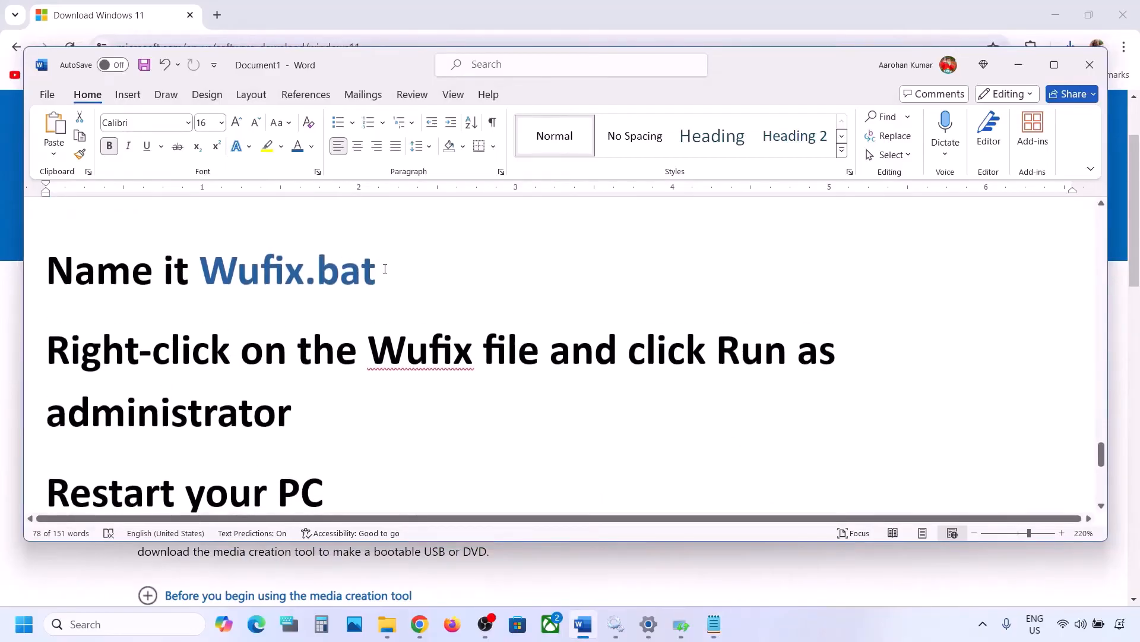
drag(385, 269, 248, 270)
key(ctrl+c)
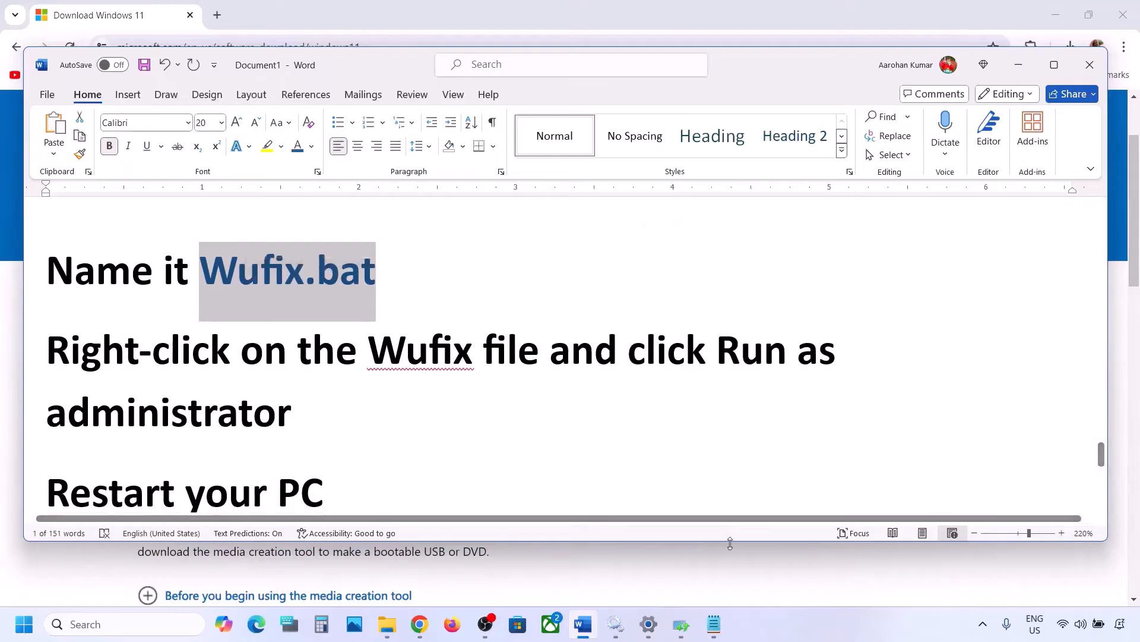
click(715, 624)
key(ctrl+v)
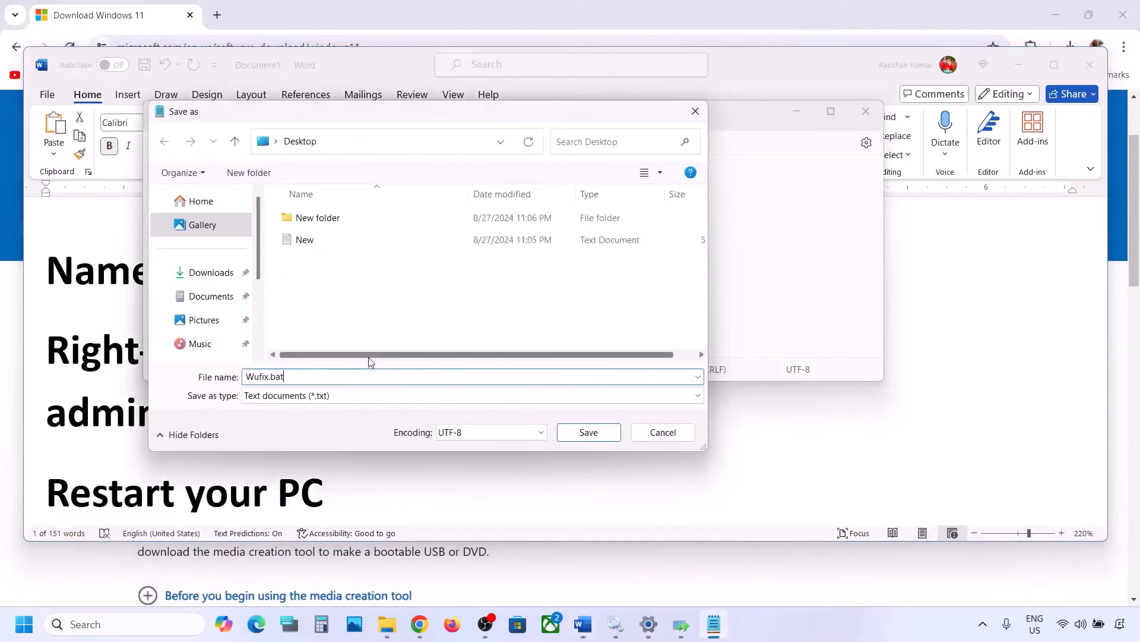
click(335, 397)
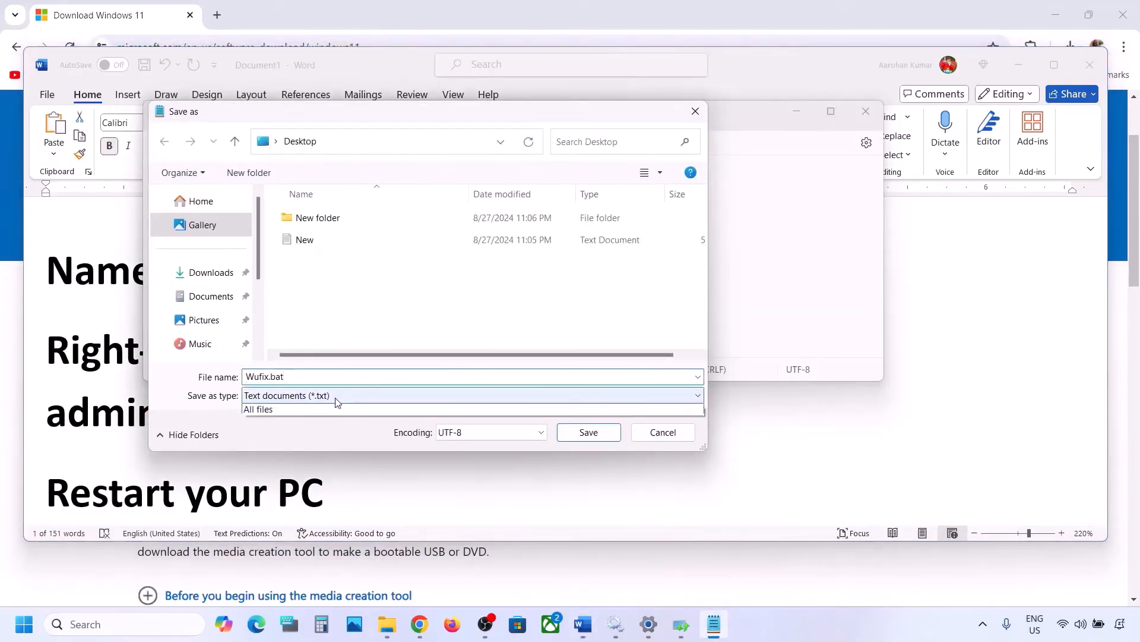
click(294, 423)
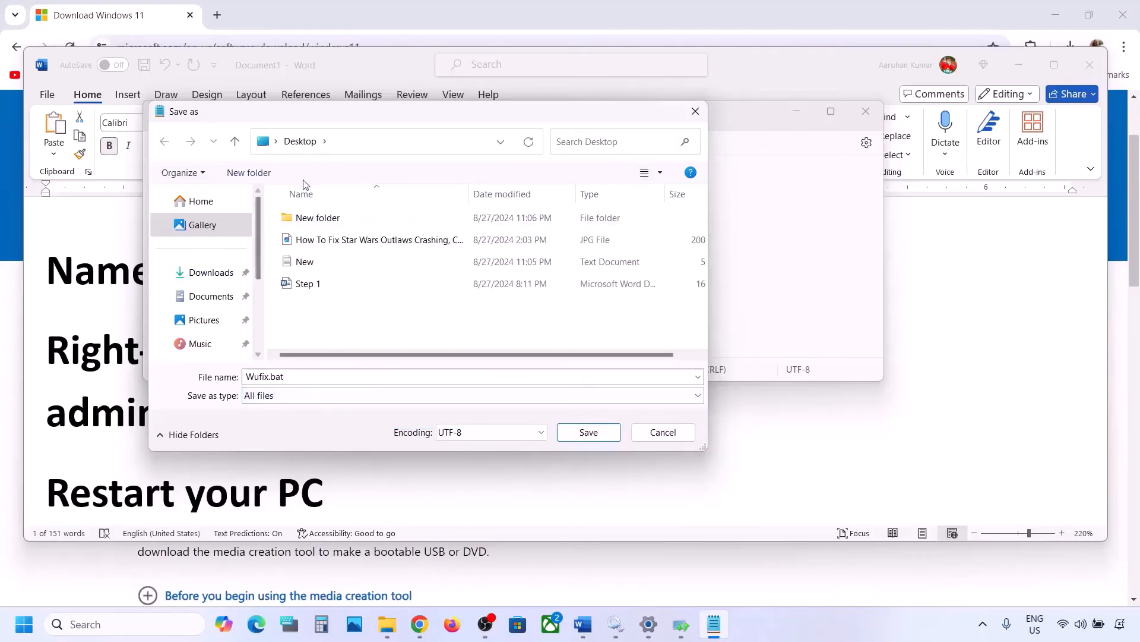
click(589, 431)
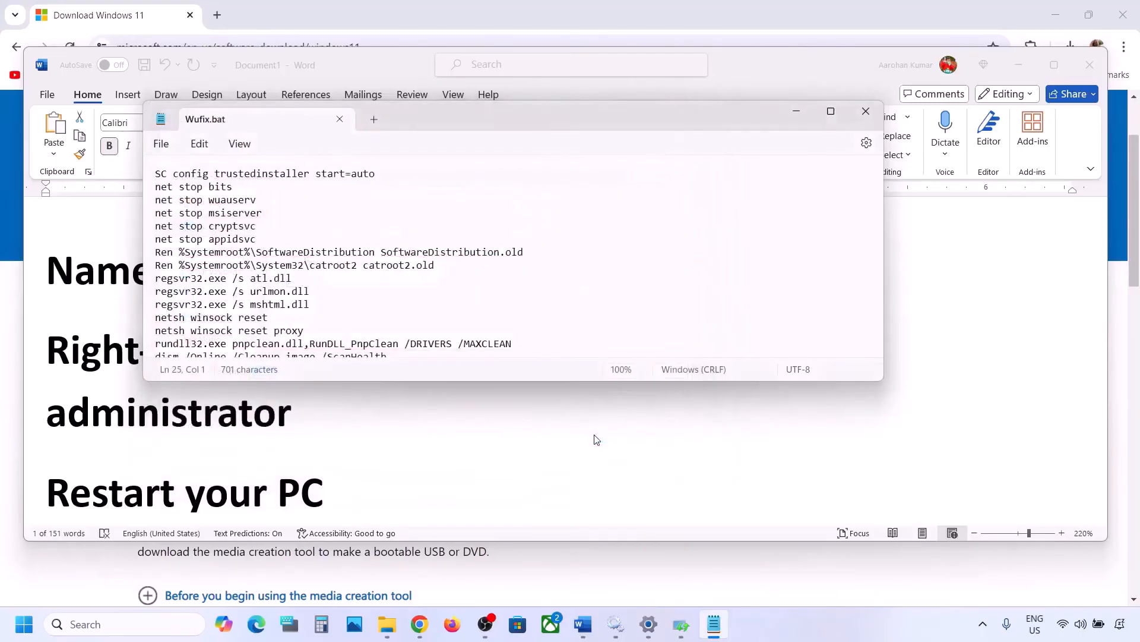
Close Notepad and the troubleshooter dialog, then run Wufix from the desktop as administrator.
click(866, 112)
key(super+d)
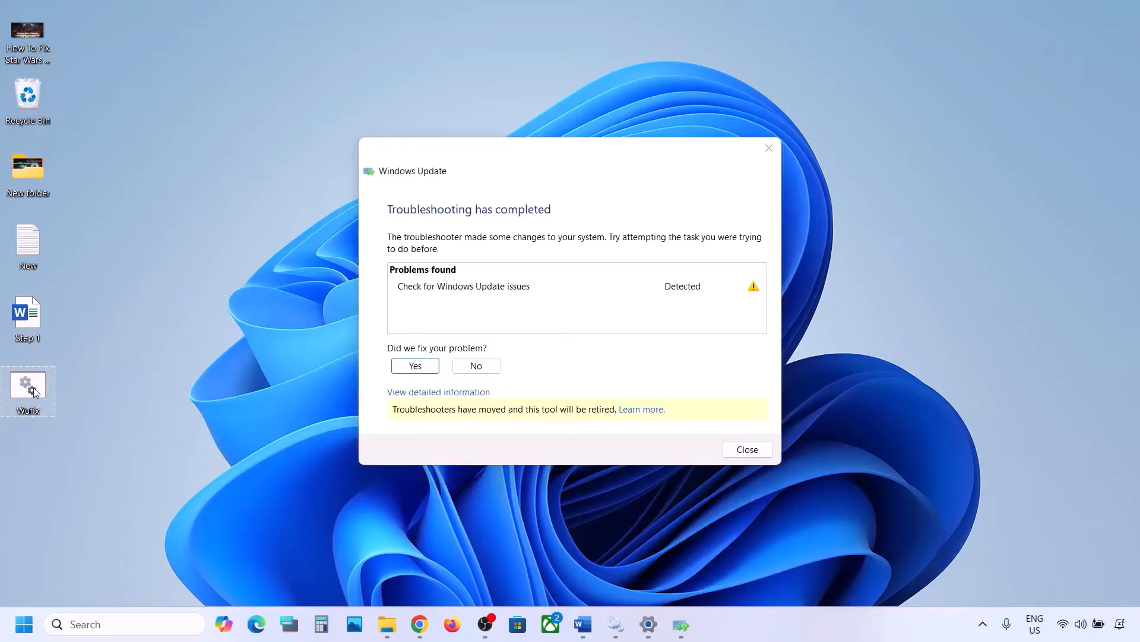
click(769, 148)
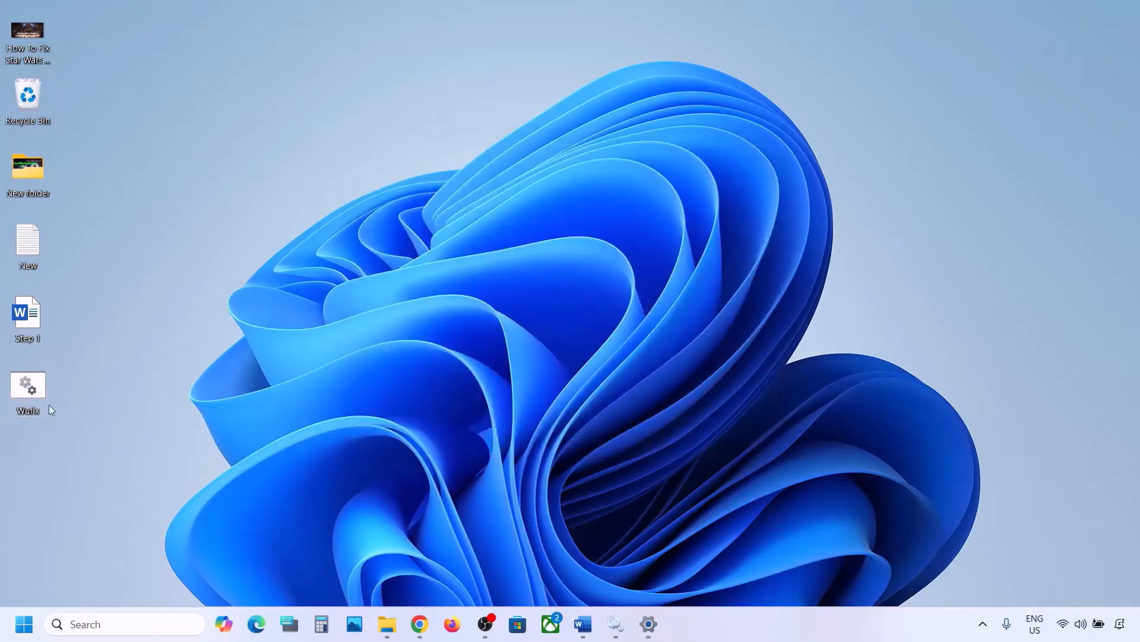
right_click(33, 387)
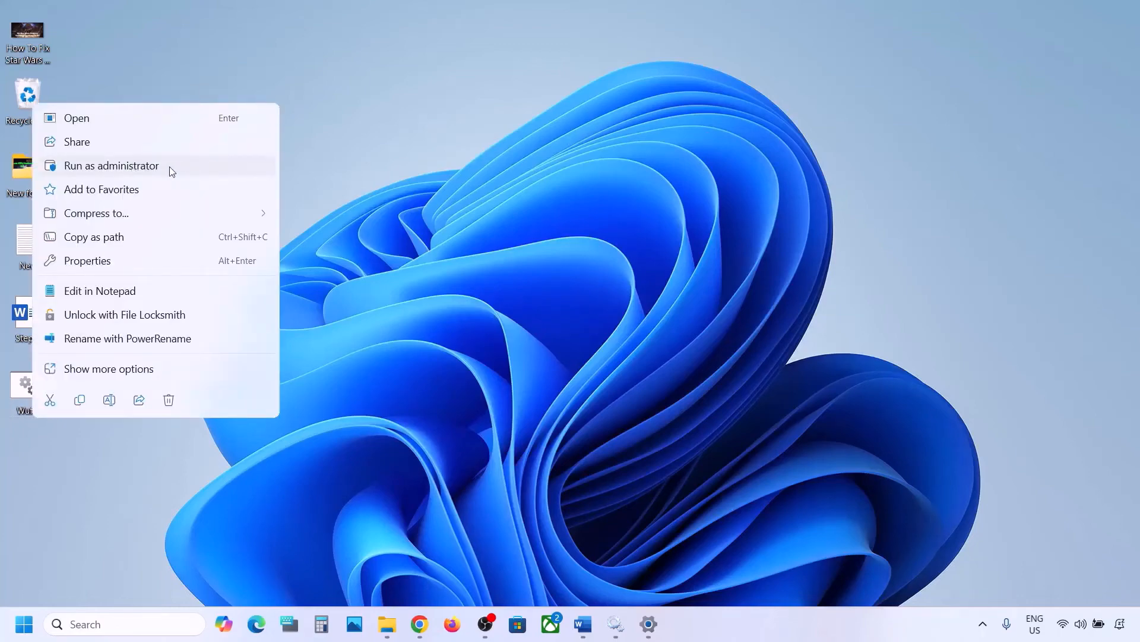
click(145, 167)
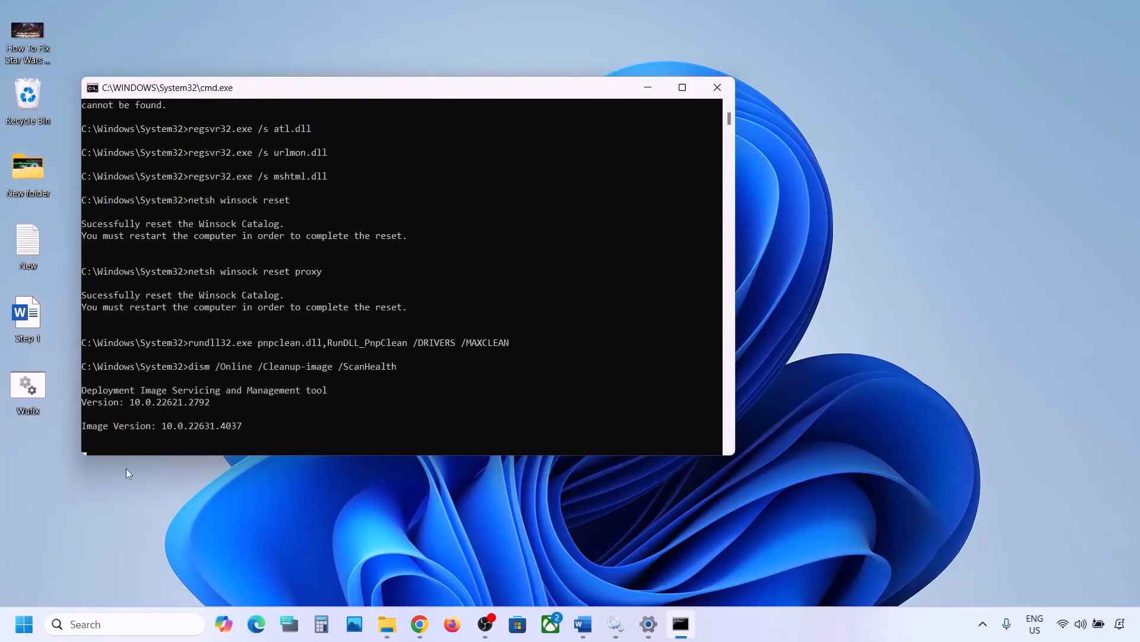
click(24, 623)
click(432, 574)
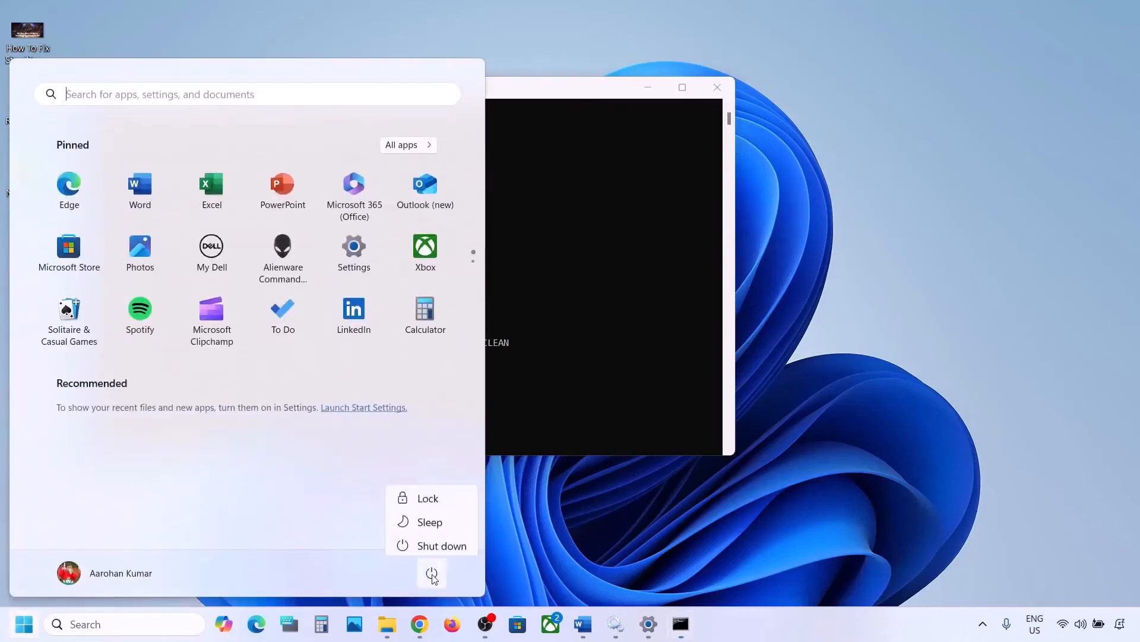
click(669, 313)
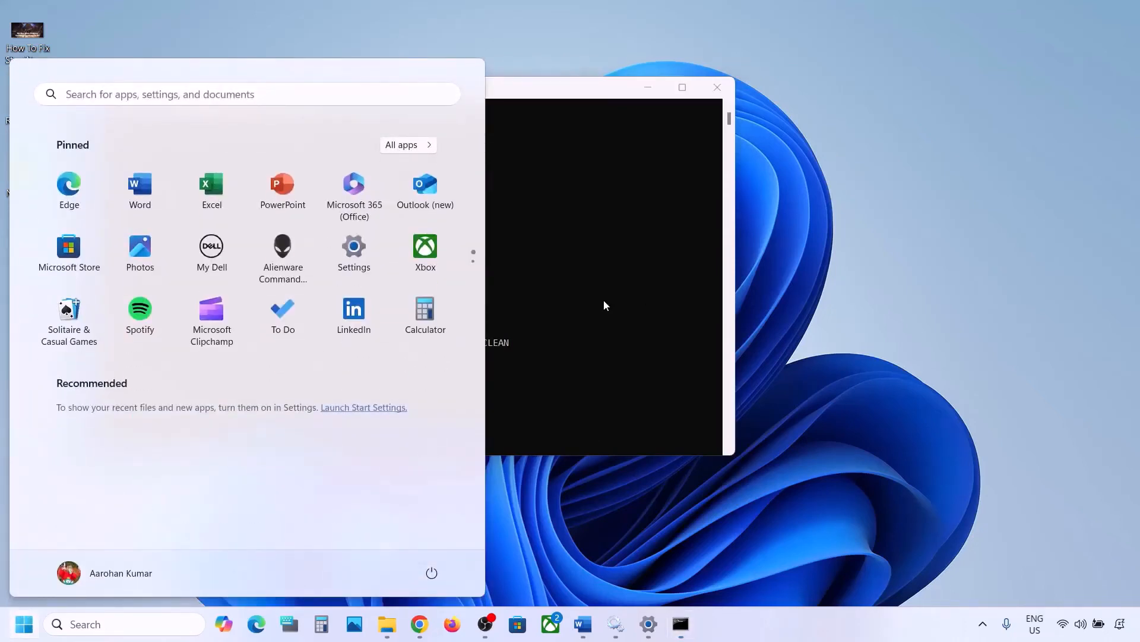
click(604, 301)
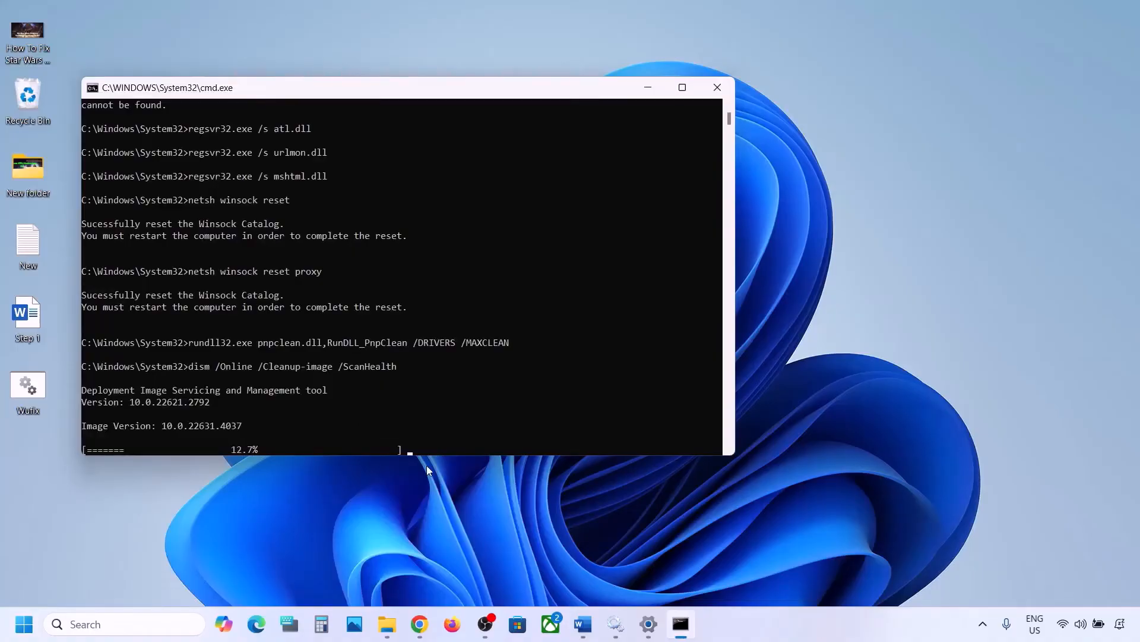
Highlight the Step 6 heading "Use Media Creation Tool" in the Word notes.
click(756, 636)
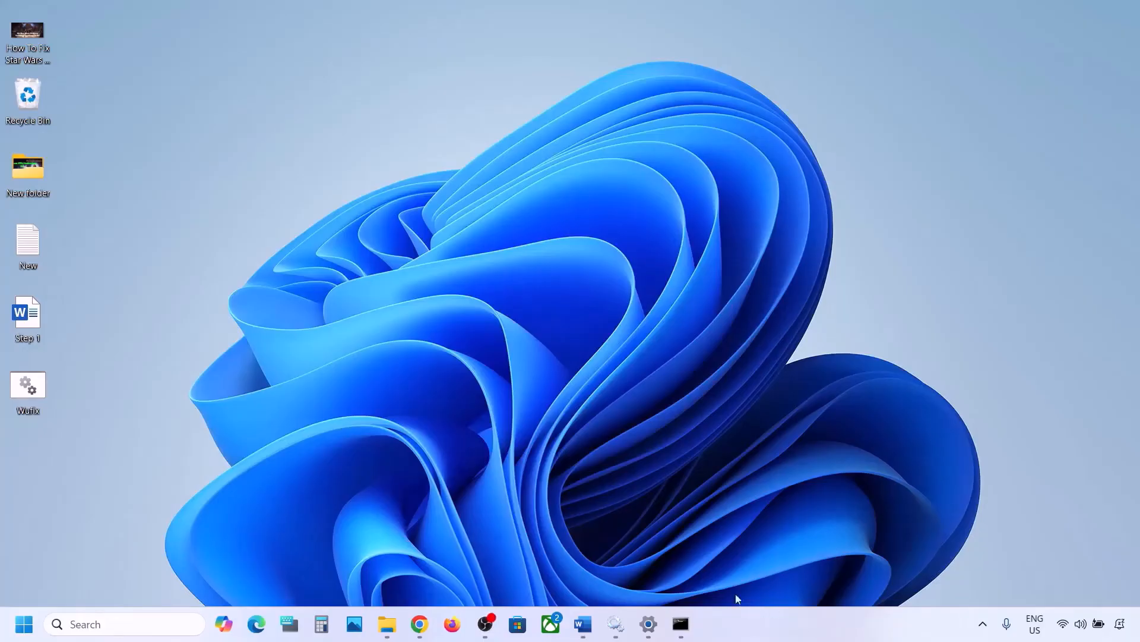
click(583, 623)
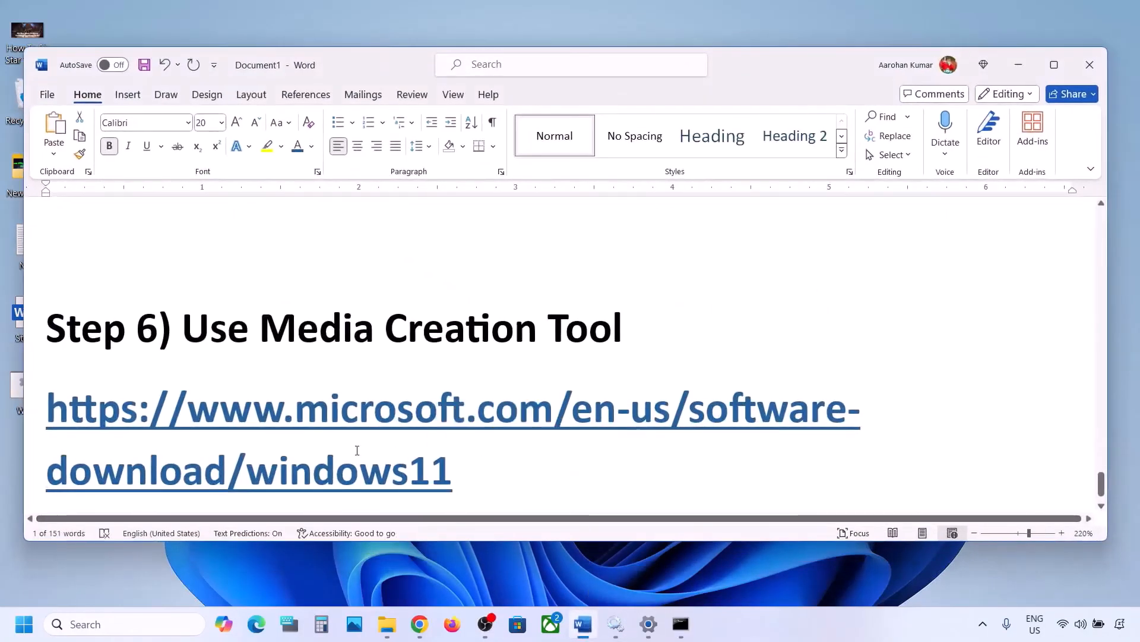
scroll(357, 449, down, 2)
drag(185, 235, 577, 234)
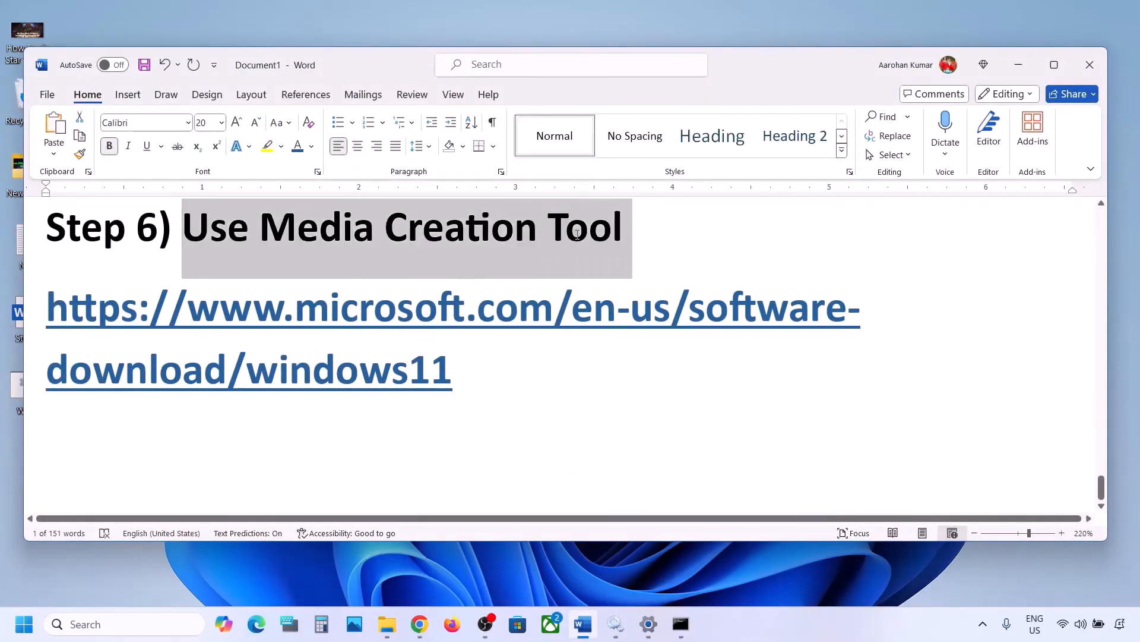
Highlight the "media creation tool" text under Create Windows 11 Installation Media on the download page.
click(806, 630)
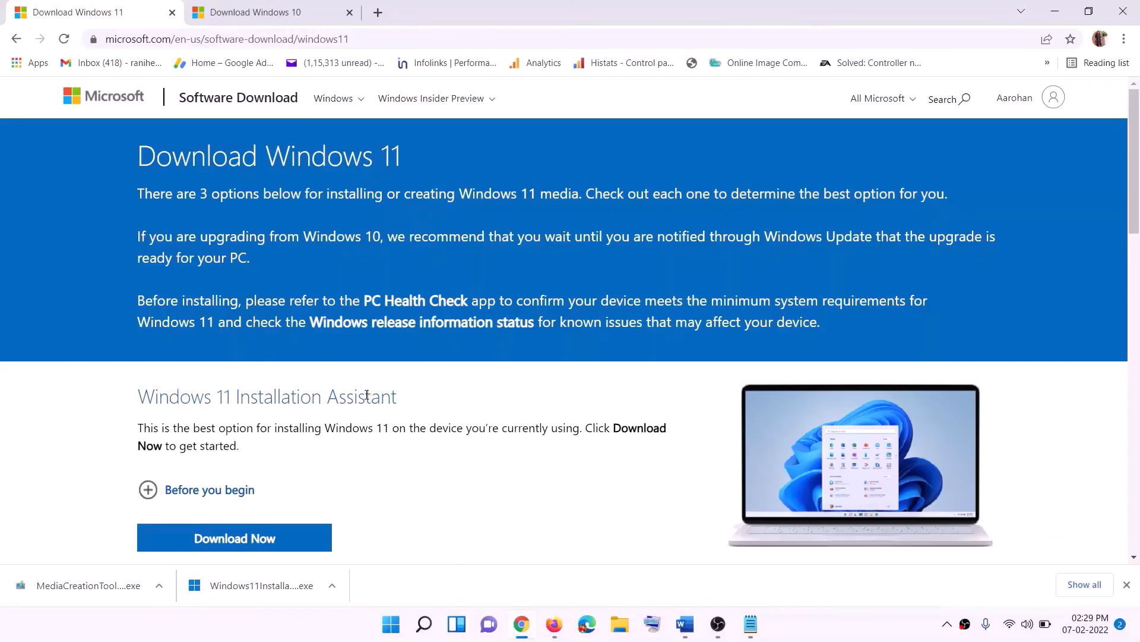
scroll(228, 351, down, 5)
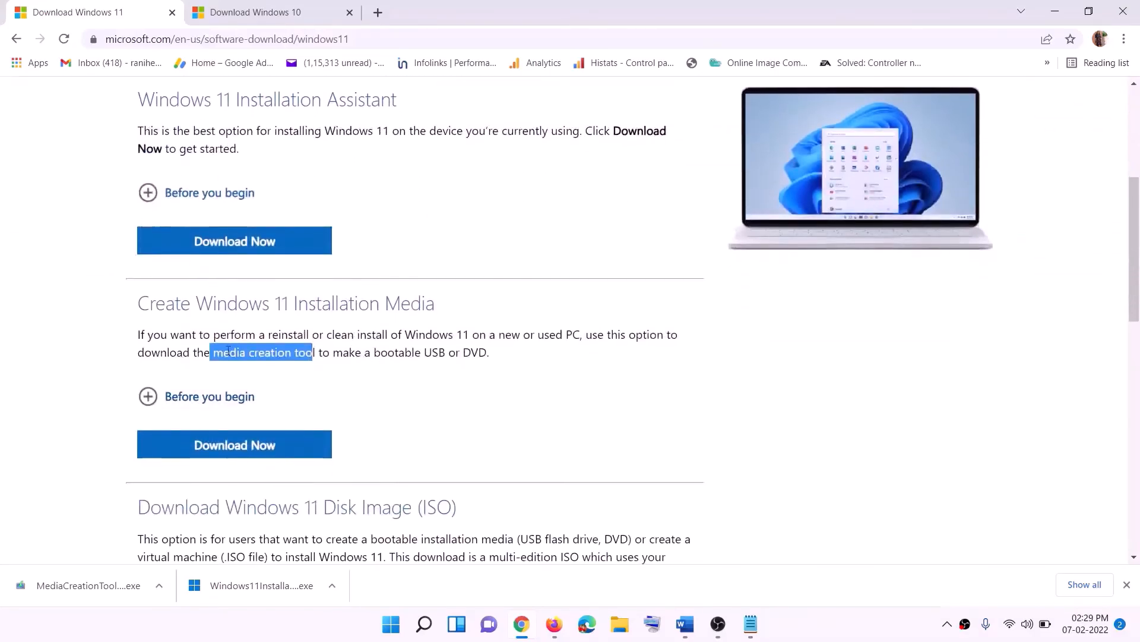
drag(214, 352, 329, 352)
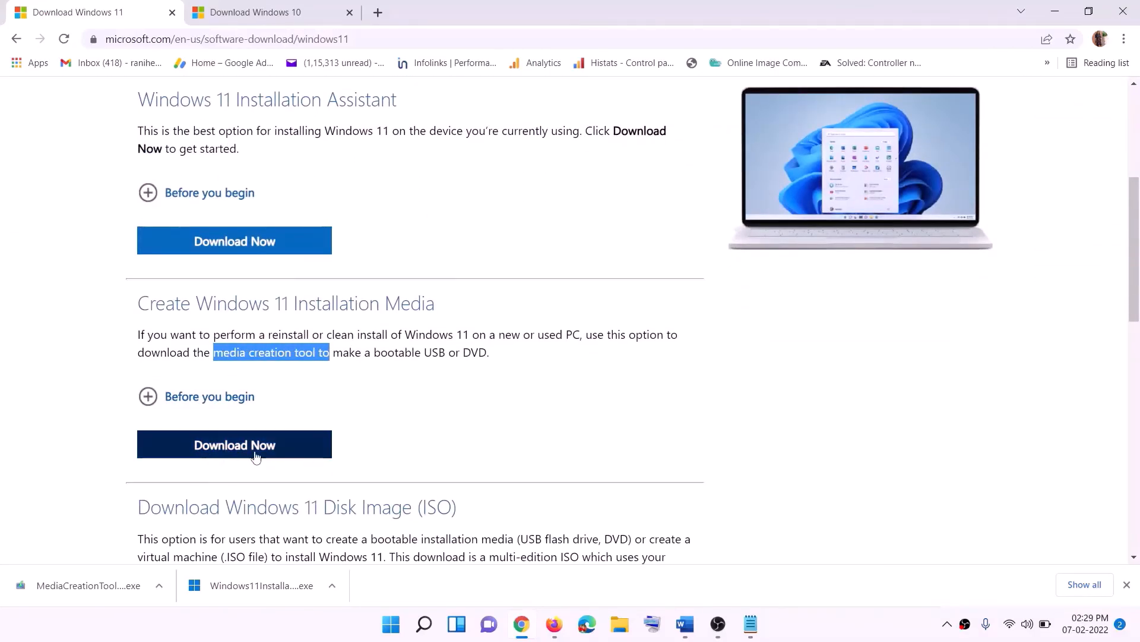
Download the media creation tool from Create Windows 11 Installation Media and open MediaCreationTool.exe.
click(235, 448)
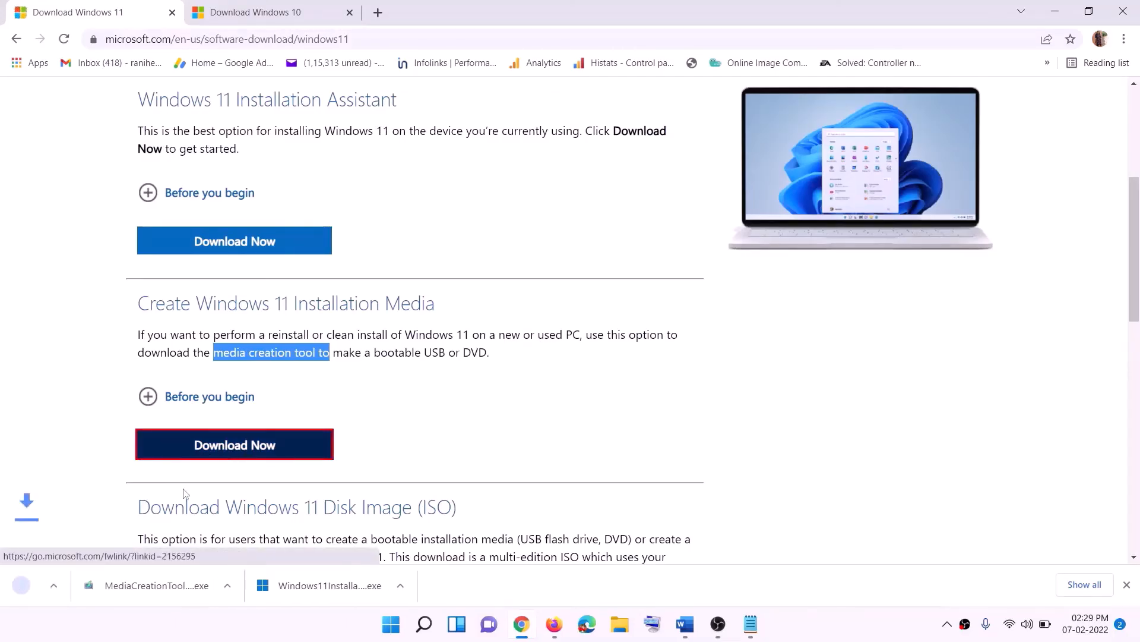
click(86, 587)
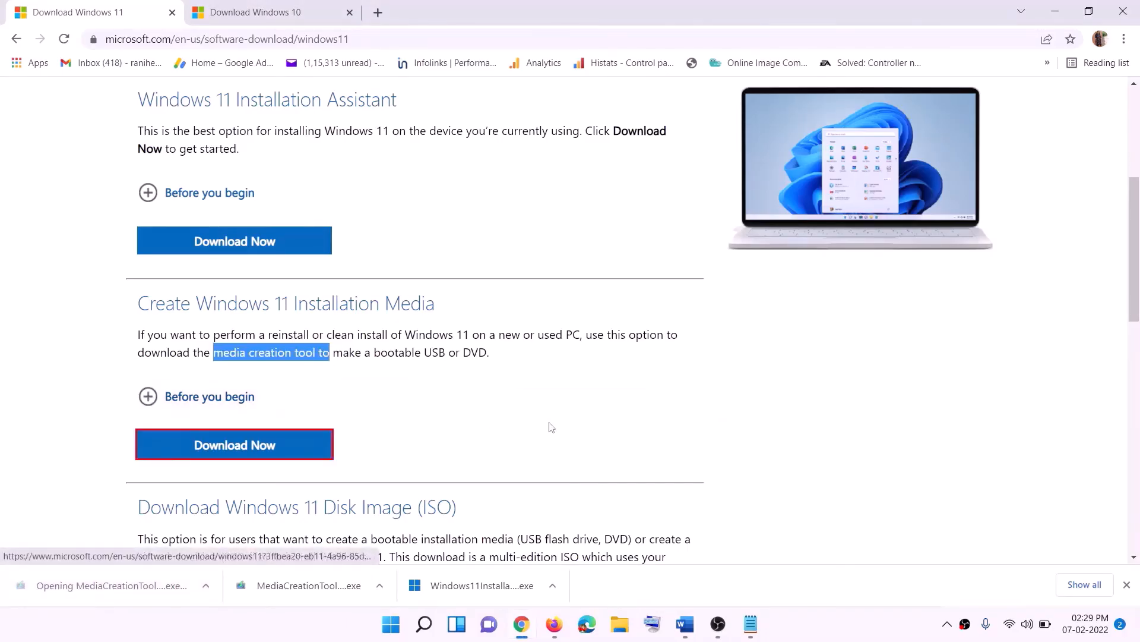
click(496, 432)
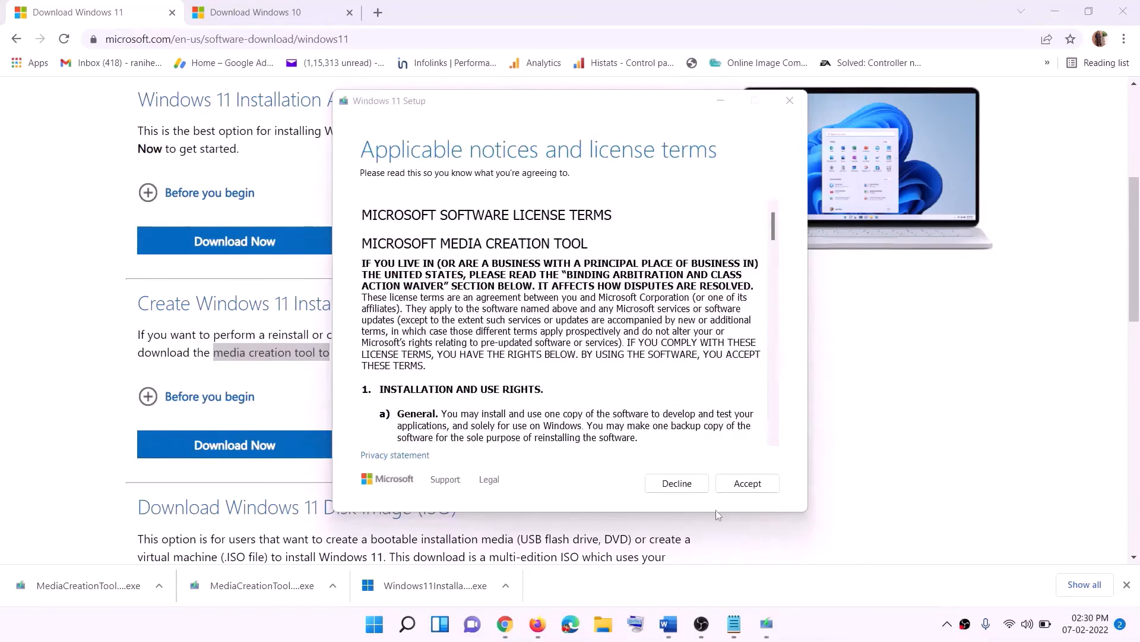
Accept the license terms and continue with the recommended language and edition options.
click(747, 483)
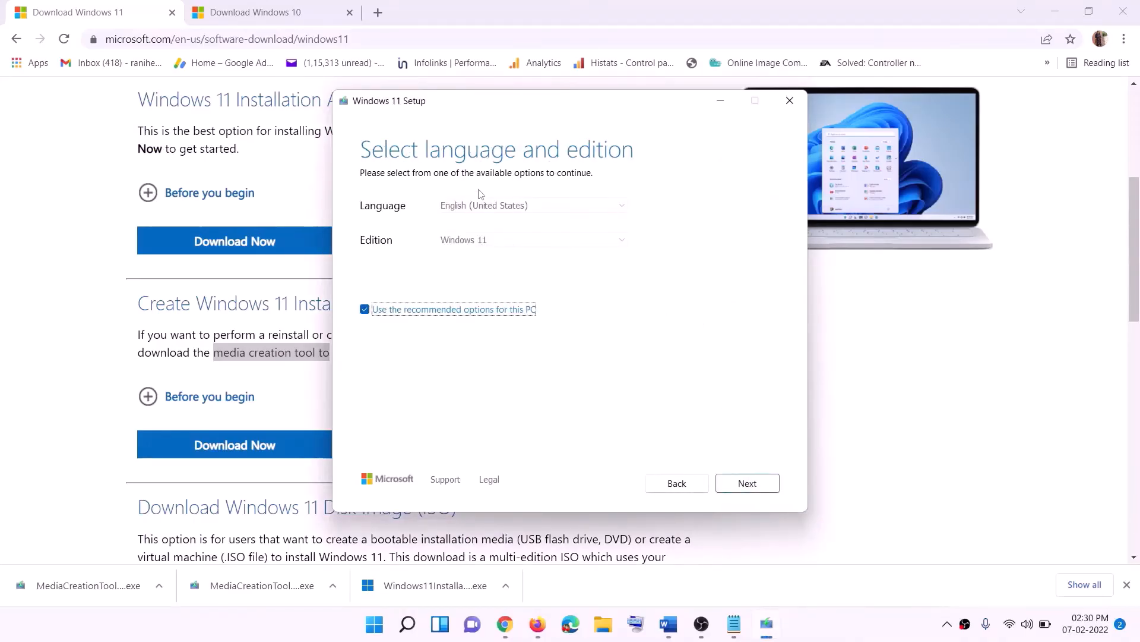
click(740, 485)
Choose ISO file as the media and save the Windows ISO to the Desktop.
click(386, 257)
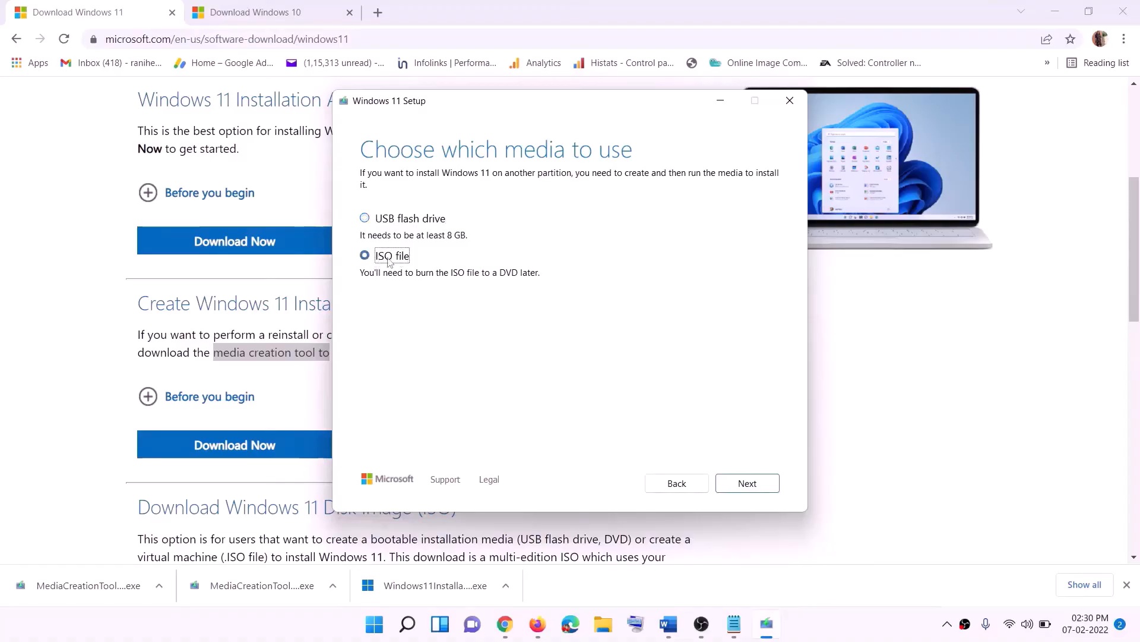
click(747, 483)
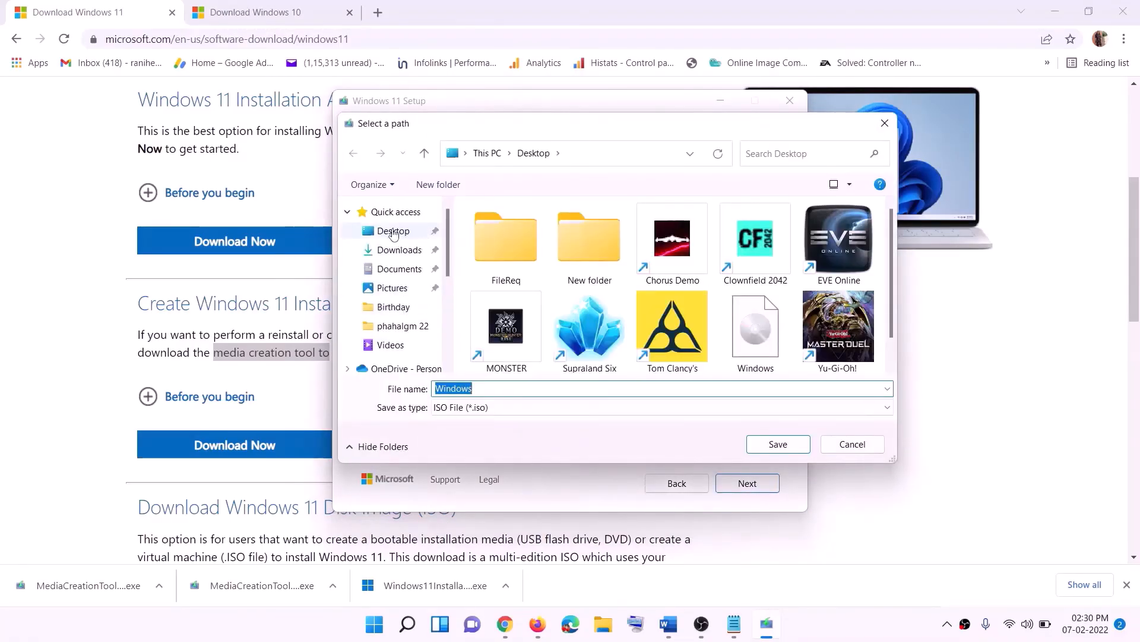
click(391, 234)
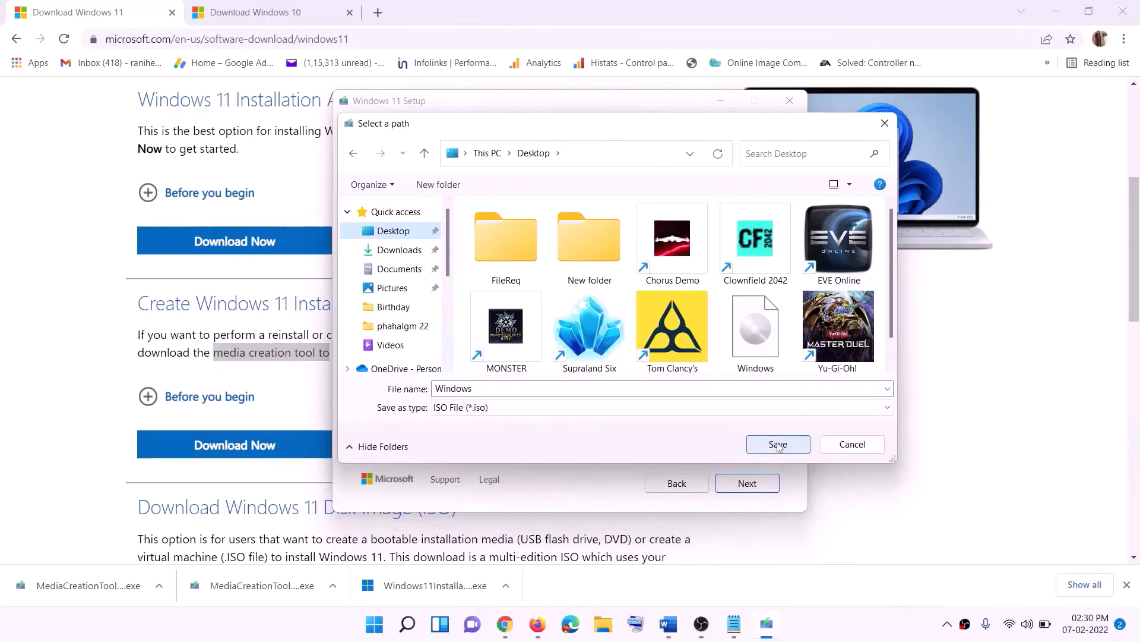
click(804, 622)
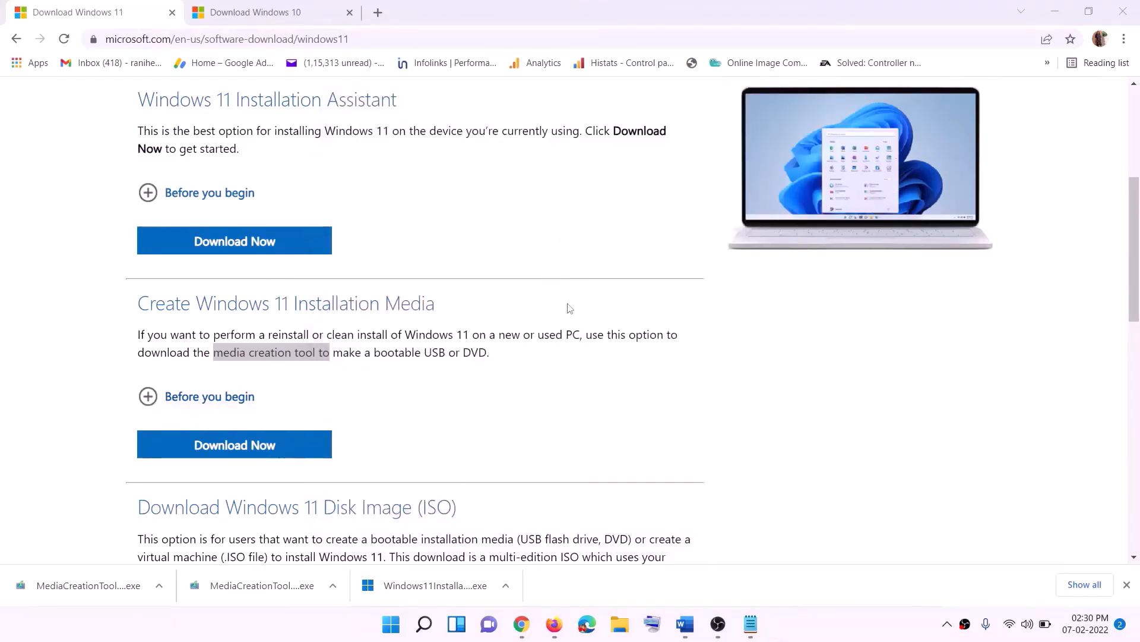
Go to the desktop, move the downloaded Windows ISO icon, and mount the ISO to open its drive contents.
key(super+d)
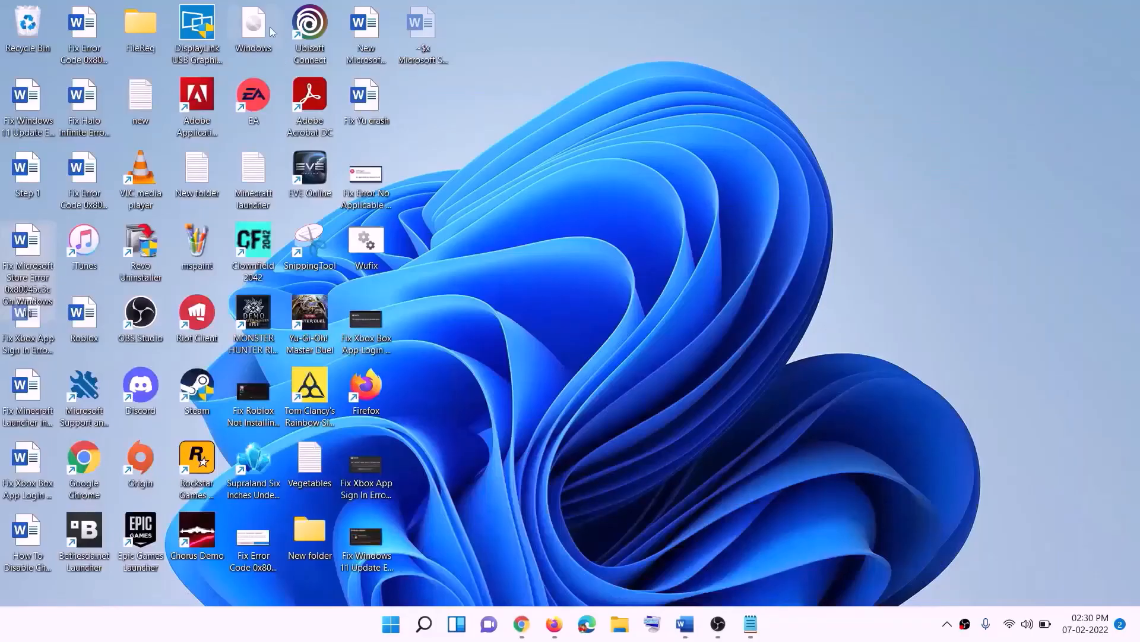
drag(270, 32, 458, 351)
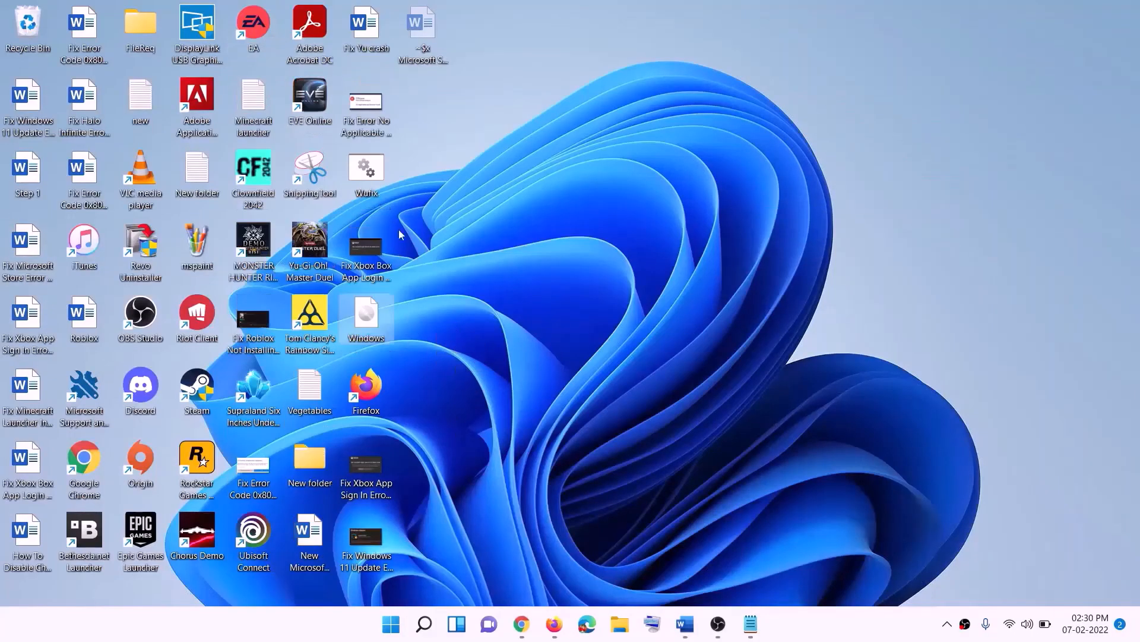
double_click(367, 315)
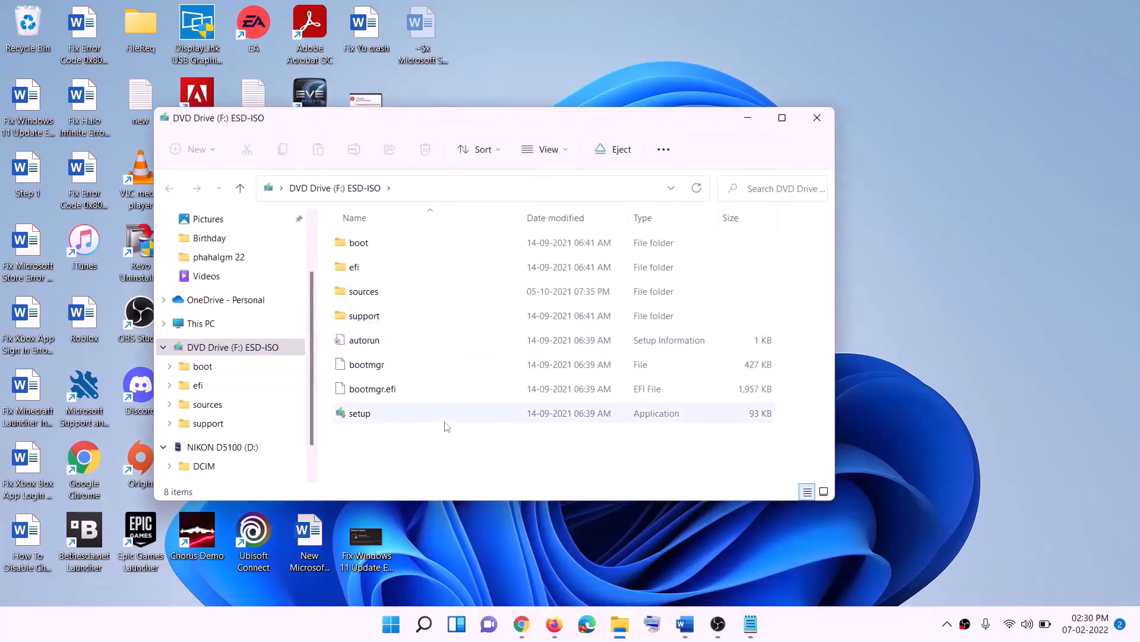
Run setup from the mounted ISO drive, allow it to start, and continue past the Install Windows 11 screen.
click(372, 416)
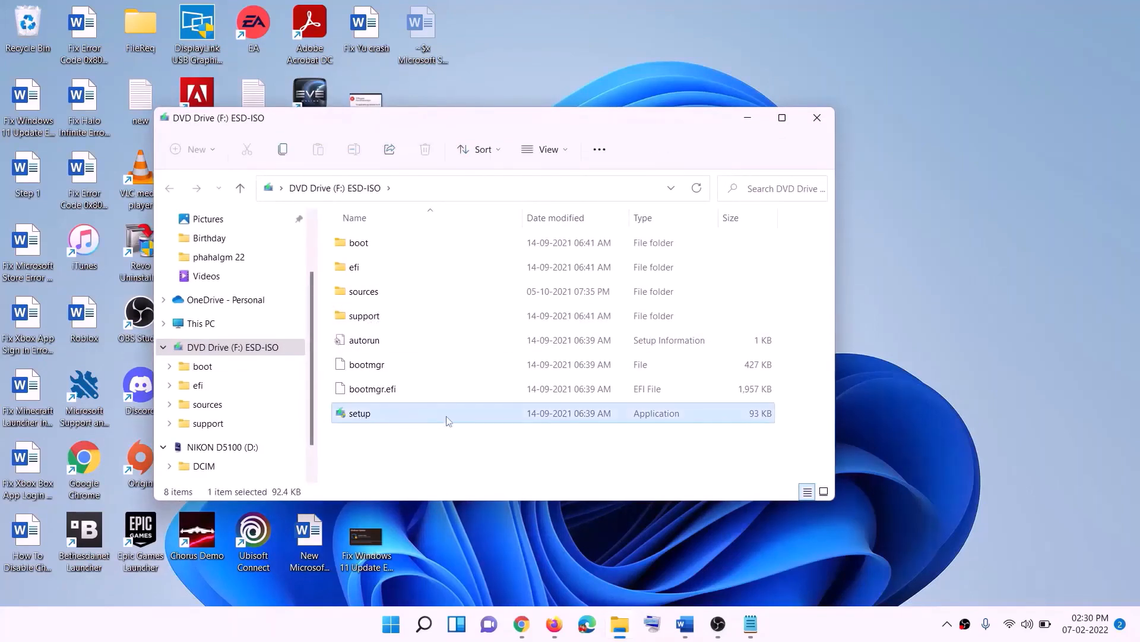
double_click(391, 414)
click(461, 465)
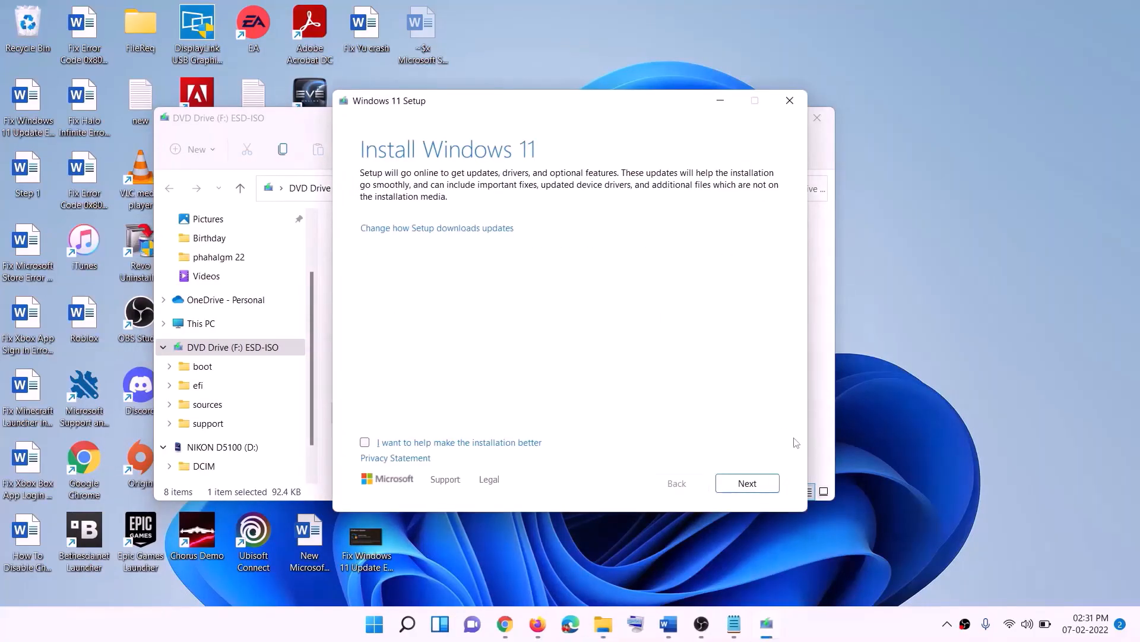
click(752, 483)
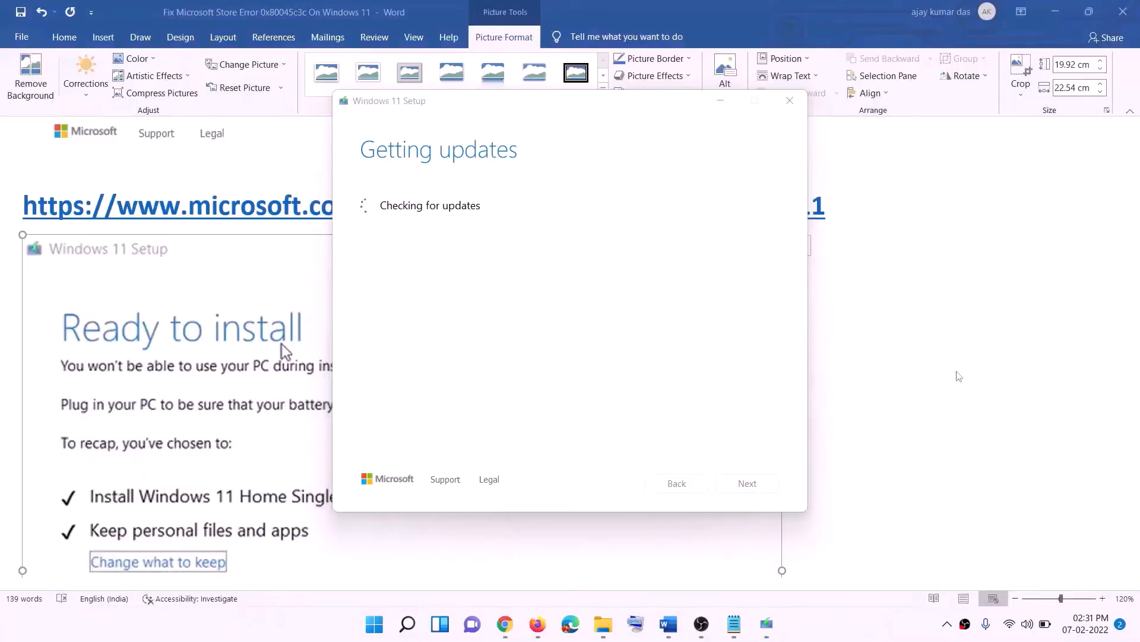
Switch to the Word document and review the Ready to install setup screenshot and its recap choices.
click(220, 271)
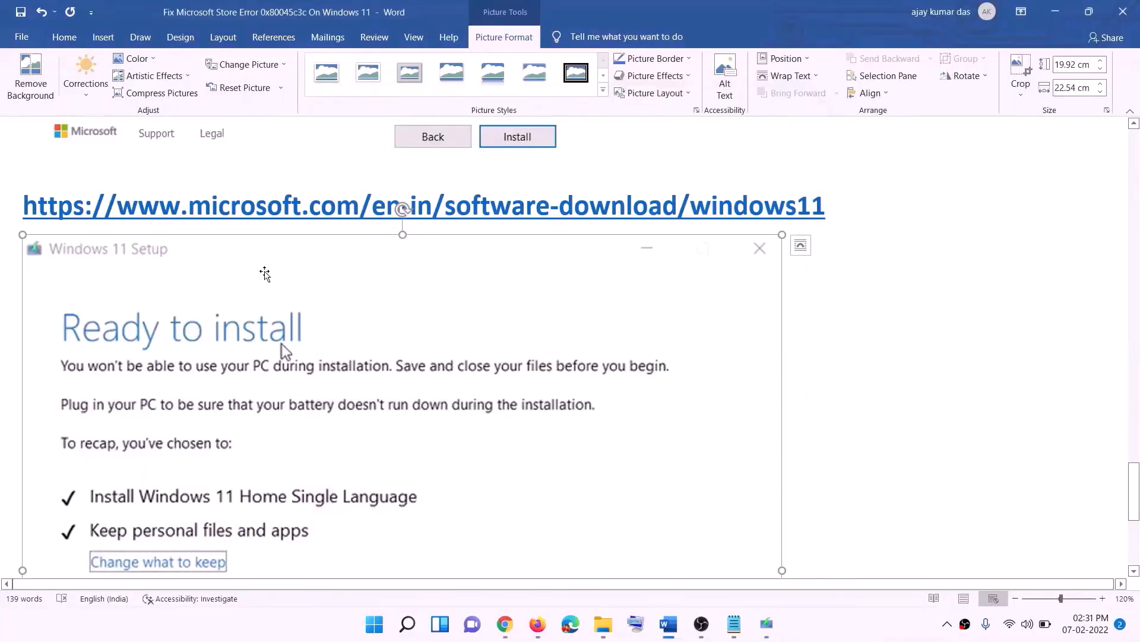
scroll(265, 277, down, 3)
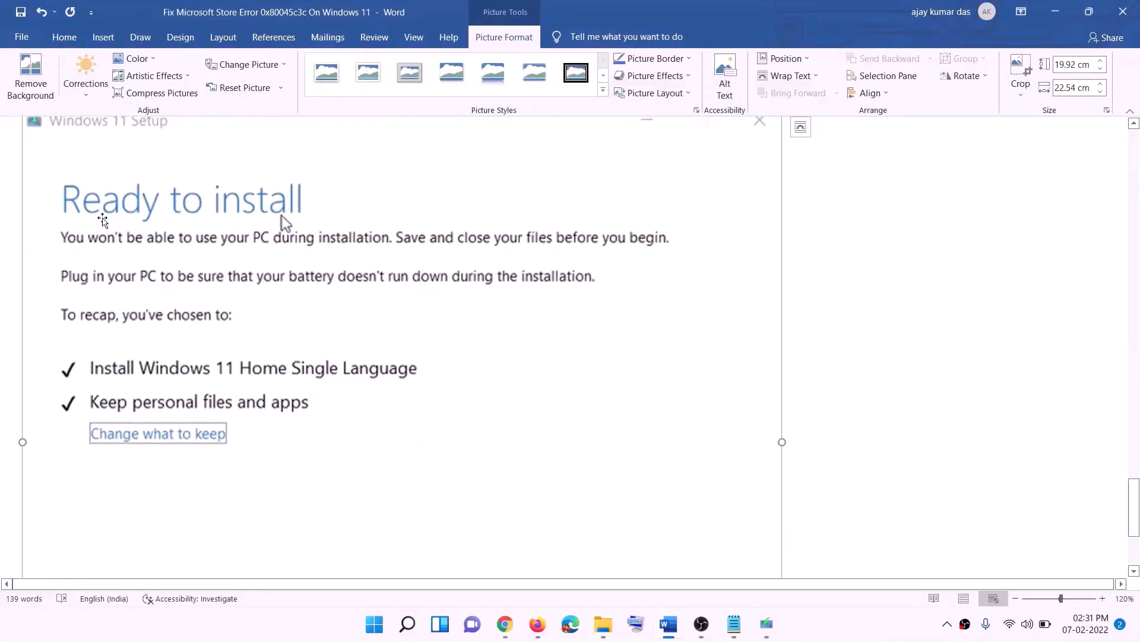
scroll(321, 226, down, 1)
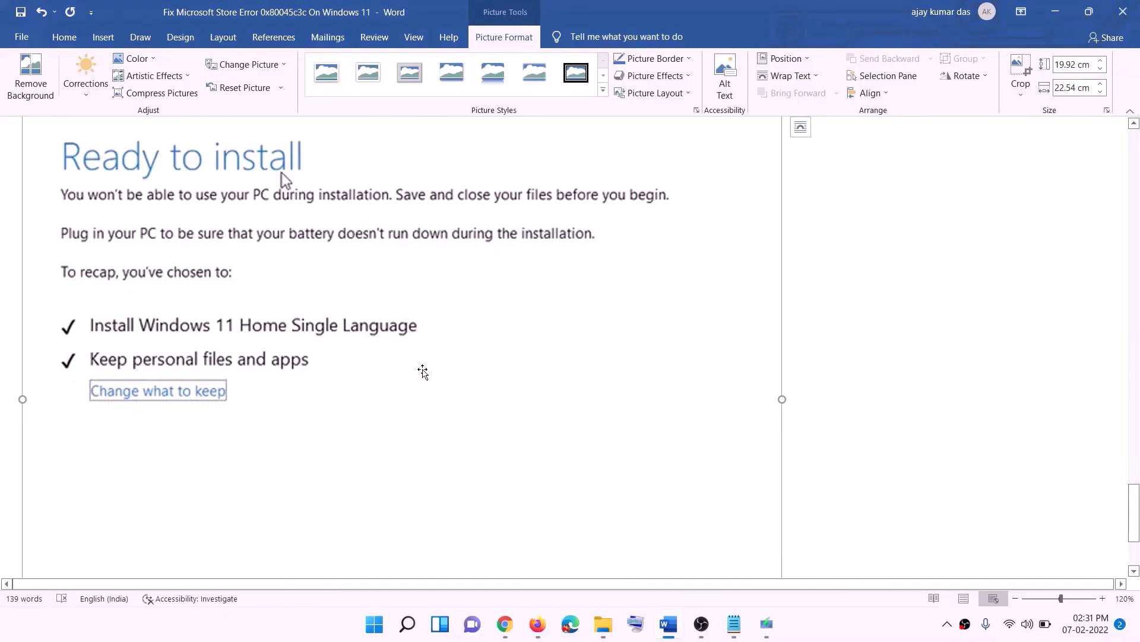
scroll(423, 371, down, 3)
scroll(606, 444, up, 5)
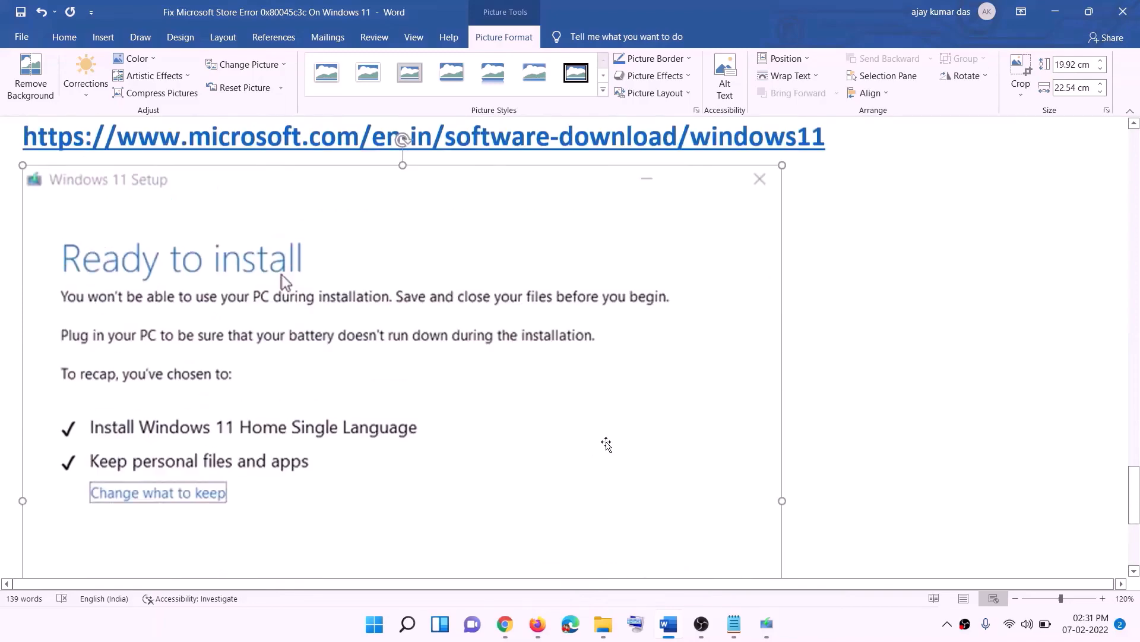
scroll(605, 444, up, 1)
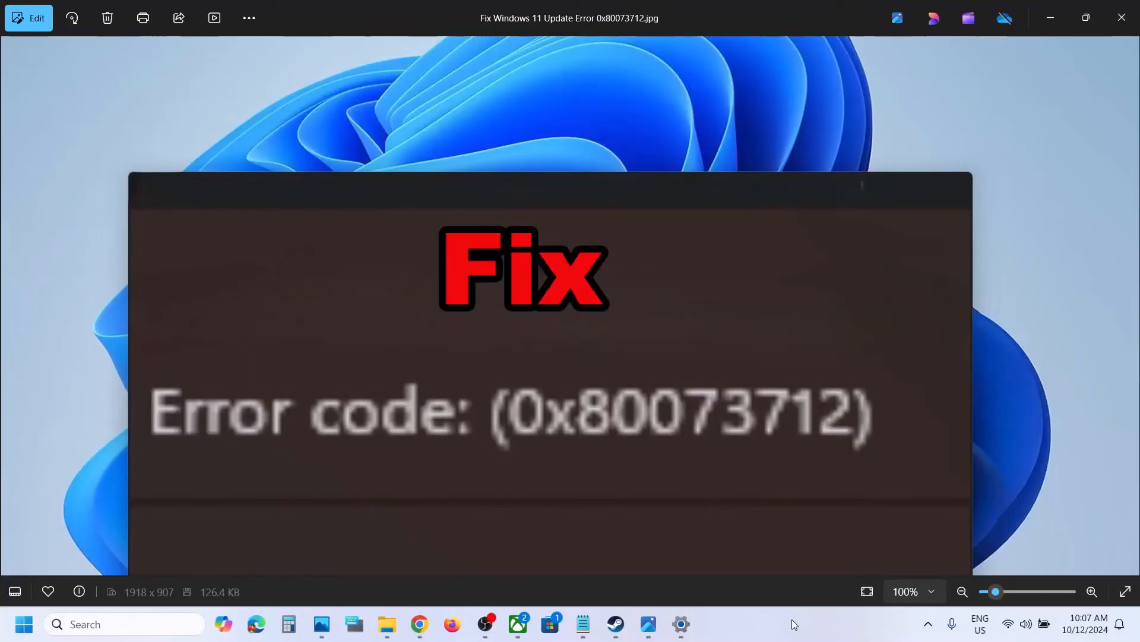